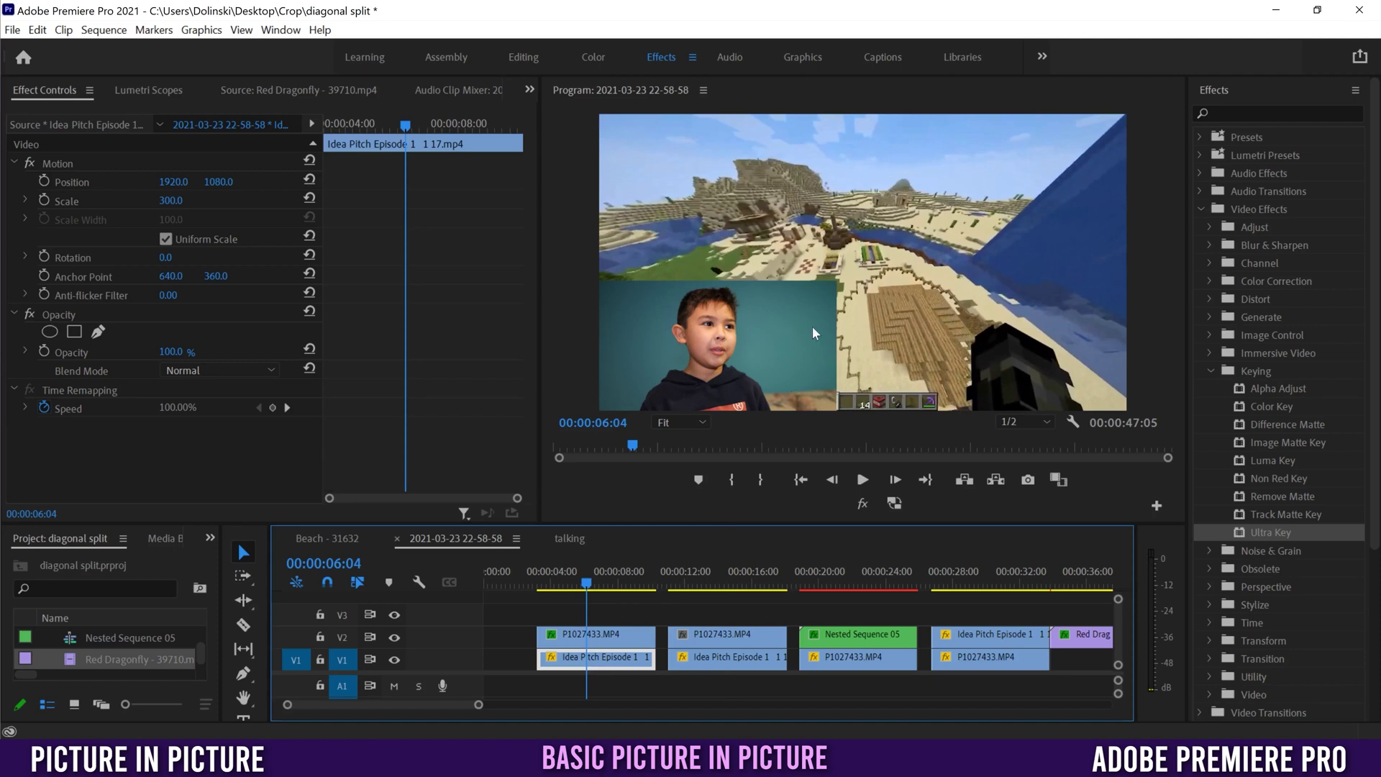
- Examine the stacked clips at 00:00:14:10 by selecting each one and temporarily hiding the V2 track
click(725, 579)
click(735, 640)
click(739, 656)
click(741, 637)
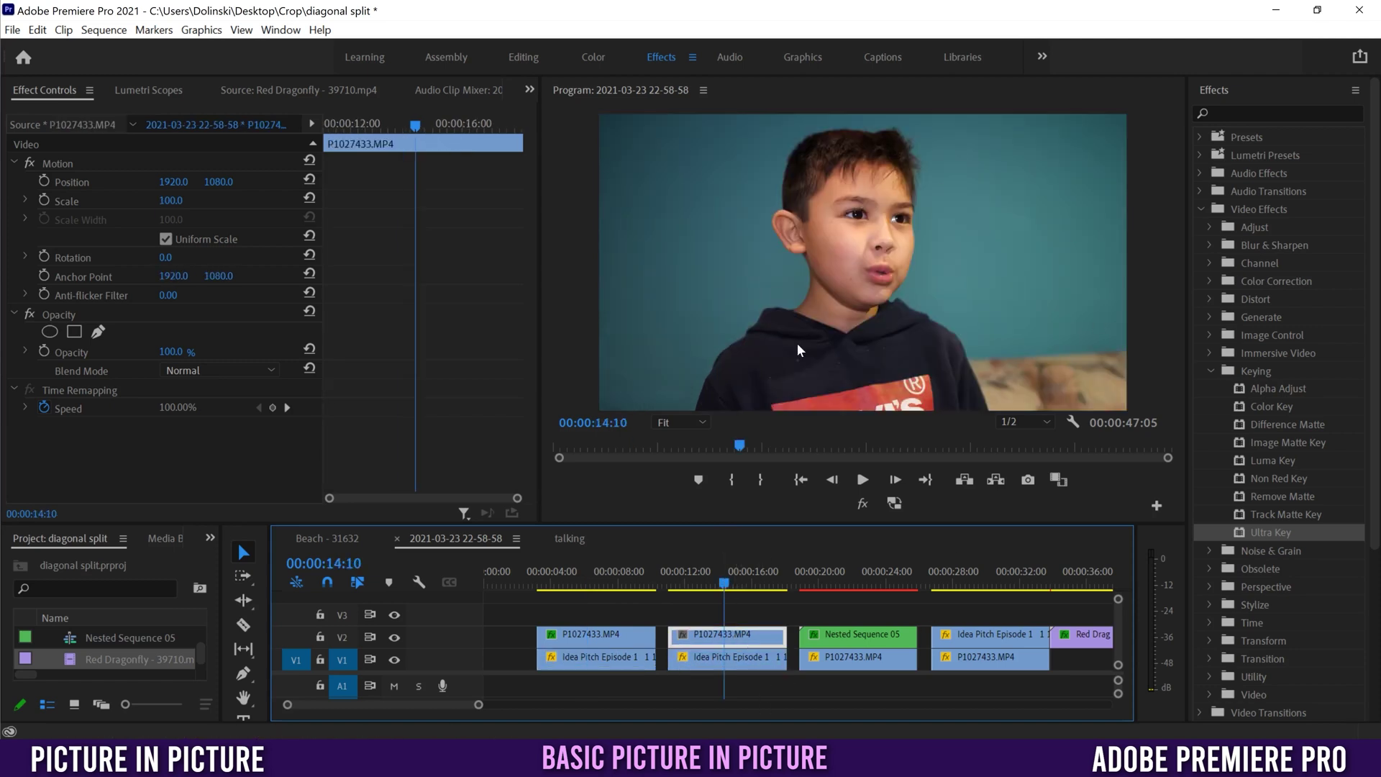
click(395, 637)
click(704, 658)
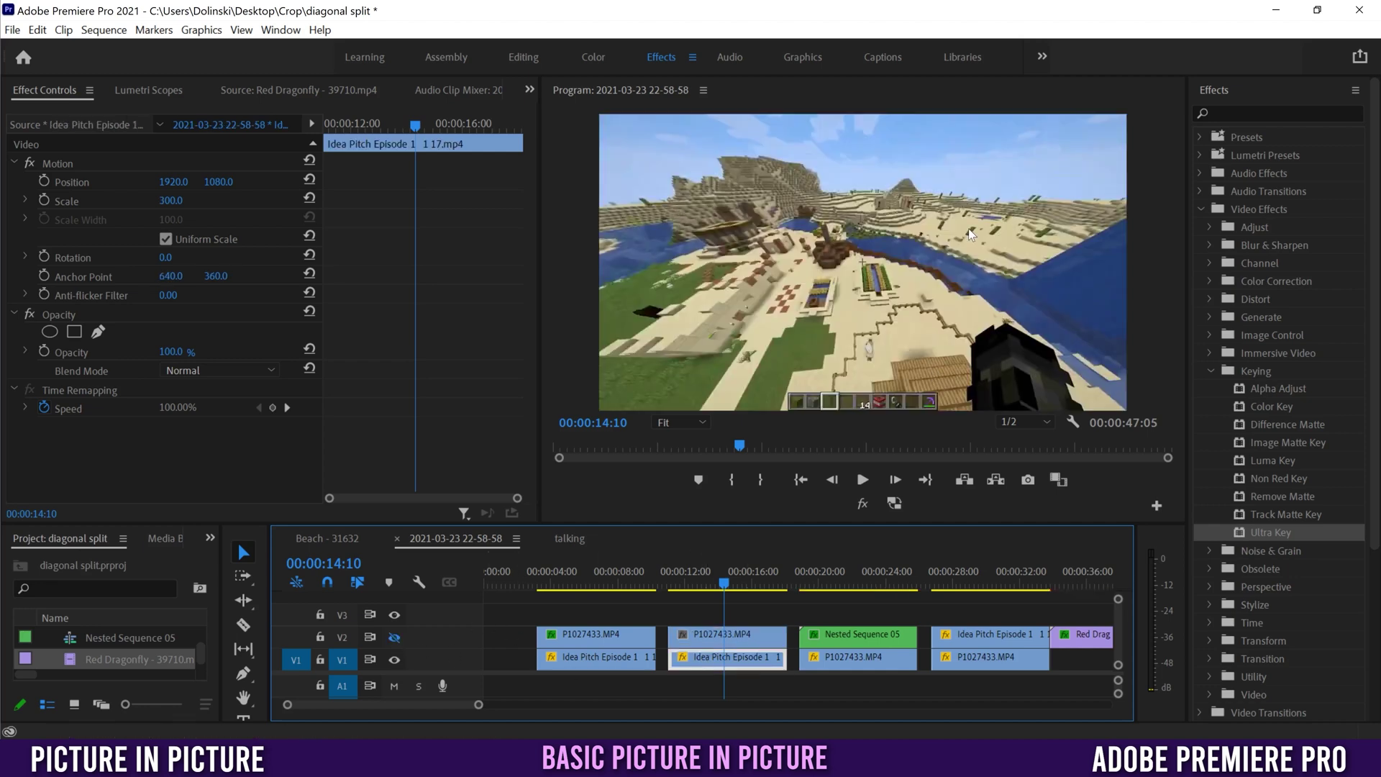
click(394, 637)
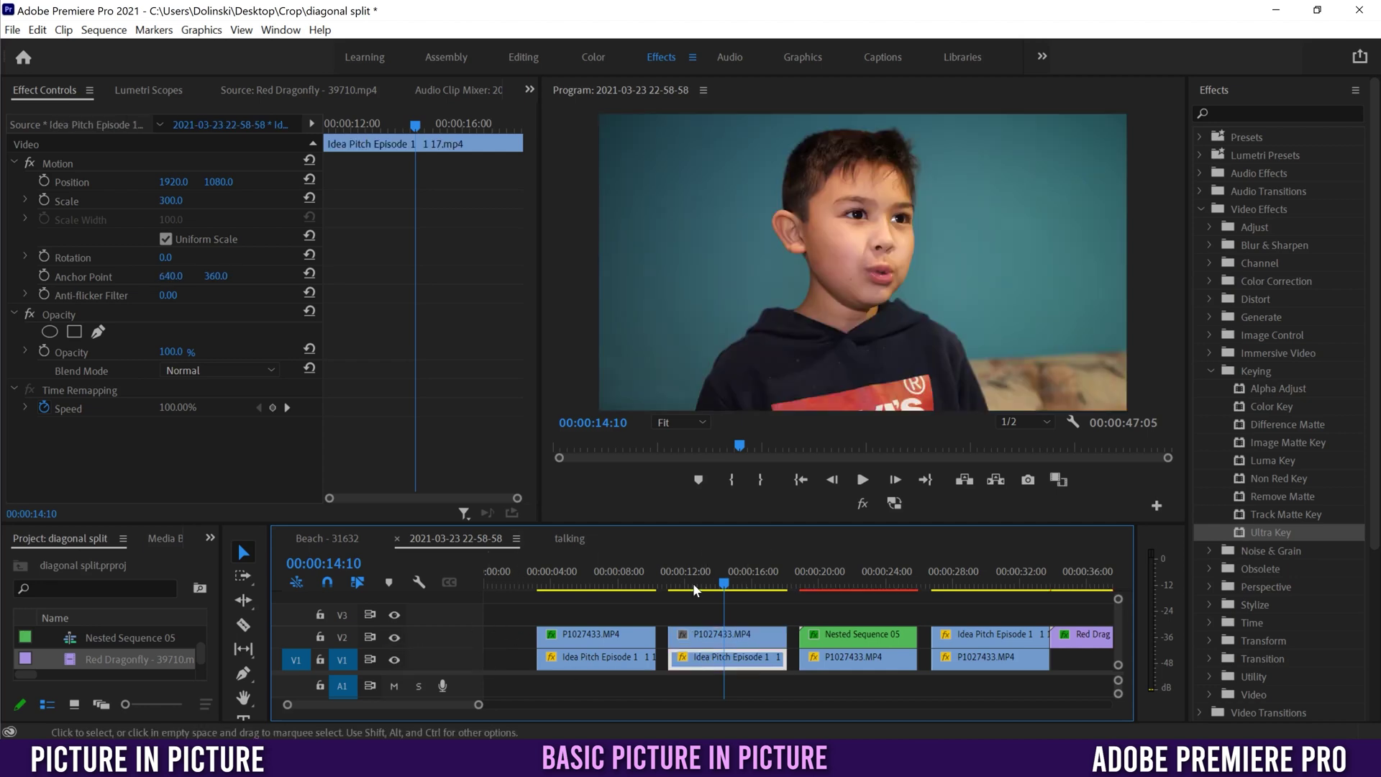
- Scale the P1027433.MP4 clip on V2 at 00:00:14:10 down to 40
click(705, 638)
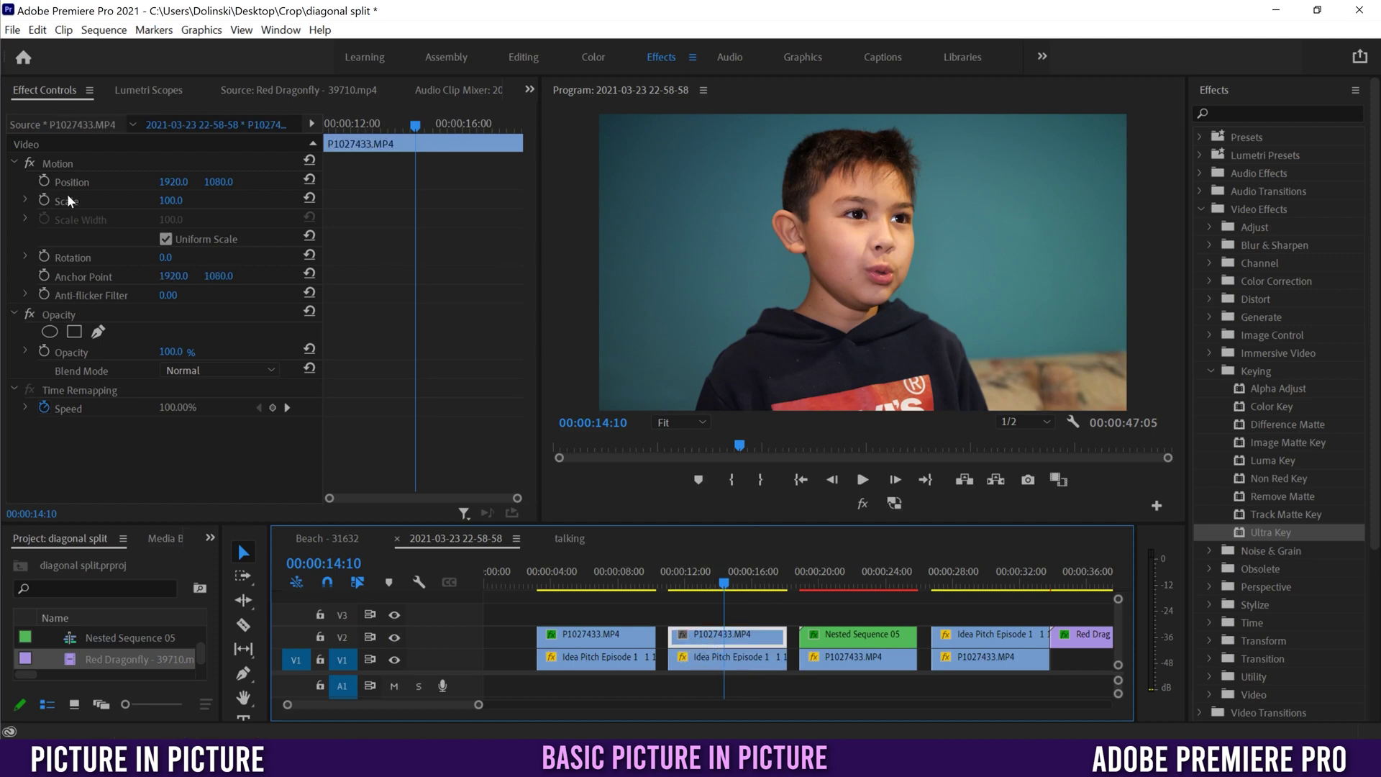
click(170, 201)
mouse_move(170, 201)
mouse_down()
mouse_move(119, 201)
mouse_move(183, 201)
mouse_up()
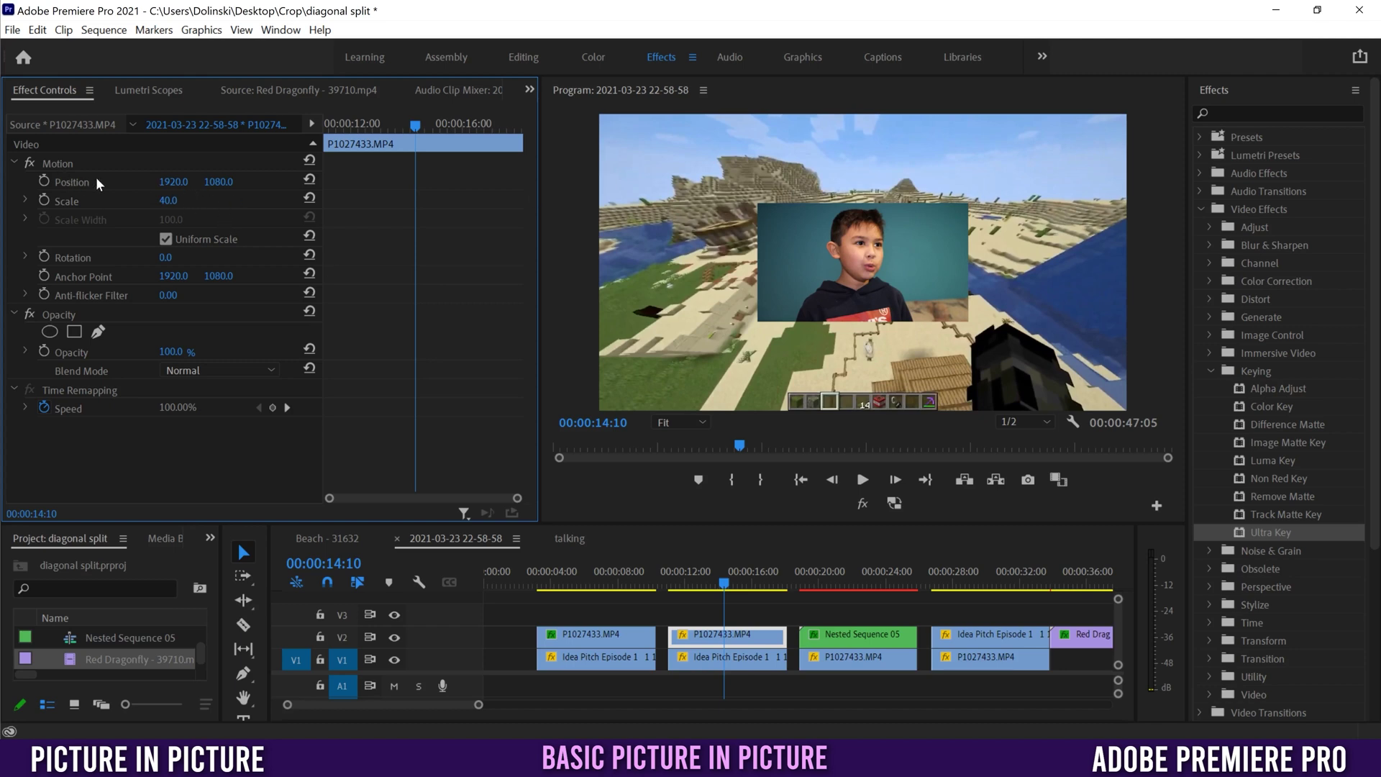
- Reposition the scaled-down P1027433.MP4 overlay into the frame's lower-left corner, at about 748.9, 1753.5
drag(164, 188, 241, 182)
click(61, 170)
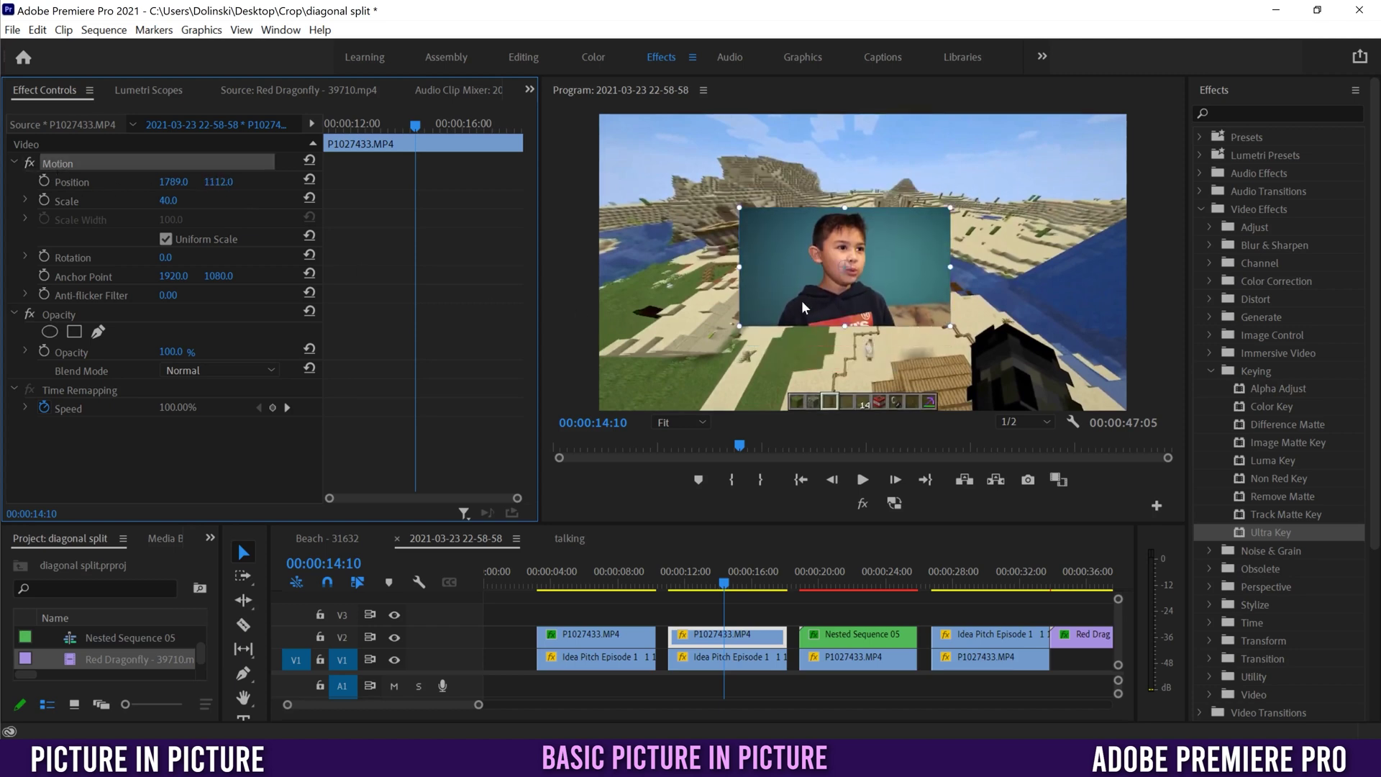
drag(790, 248, 645, 335)
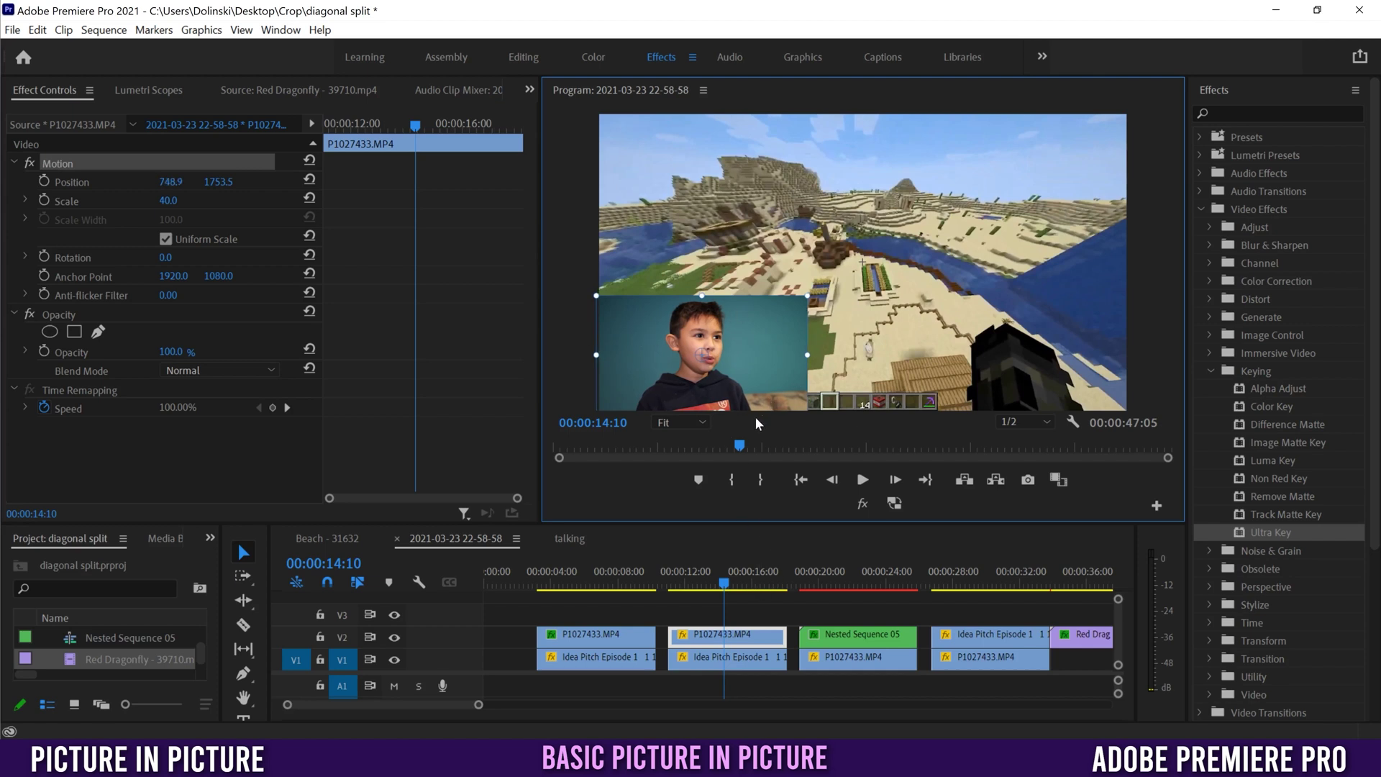
click(749, 609)
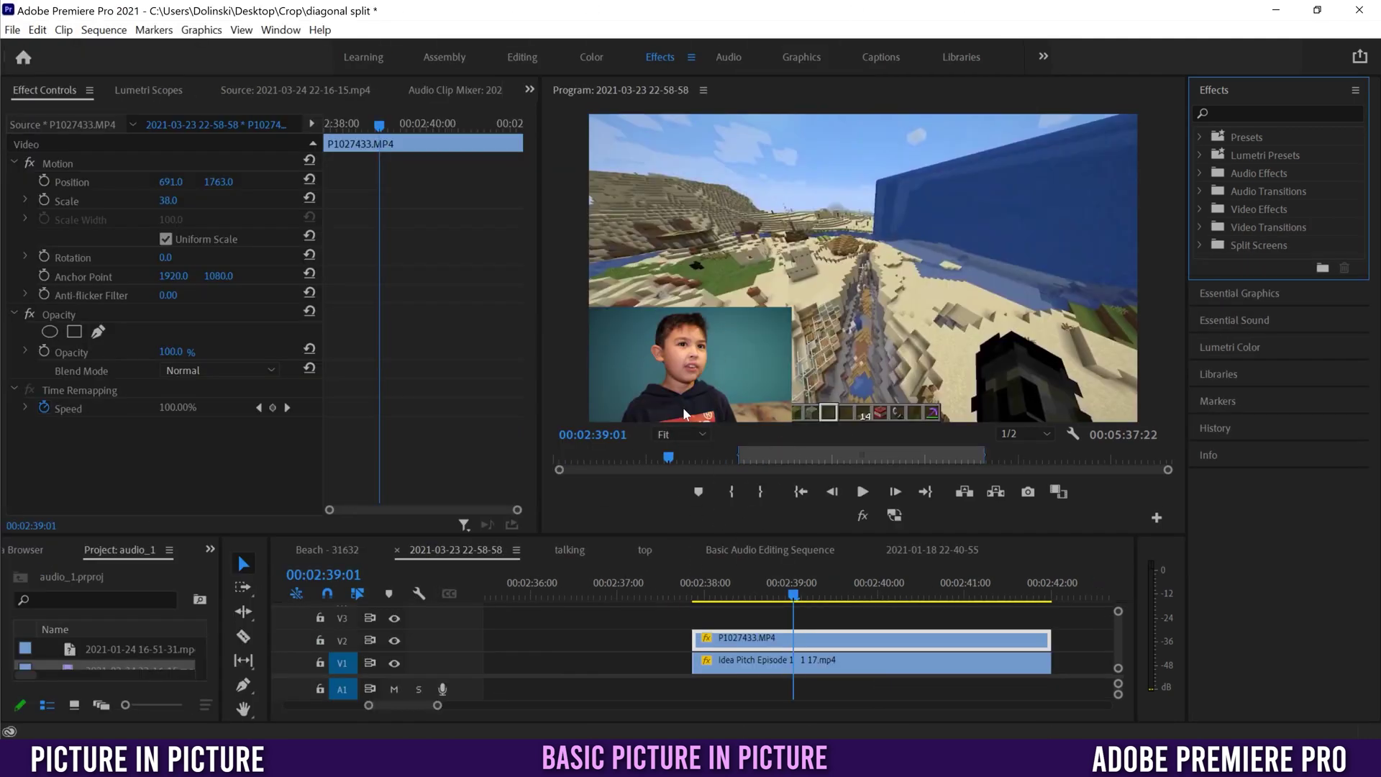
- Find the Crop video effect and apply it to the P1027433.MP4 clip on V2
click(1228, 112)
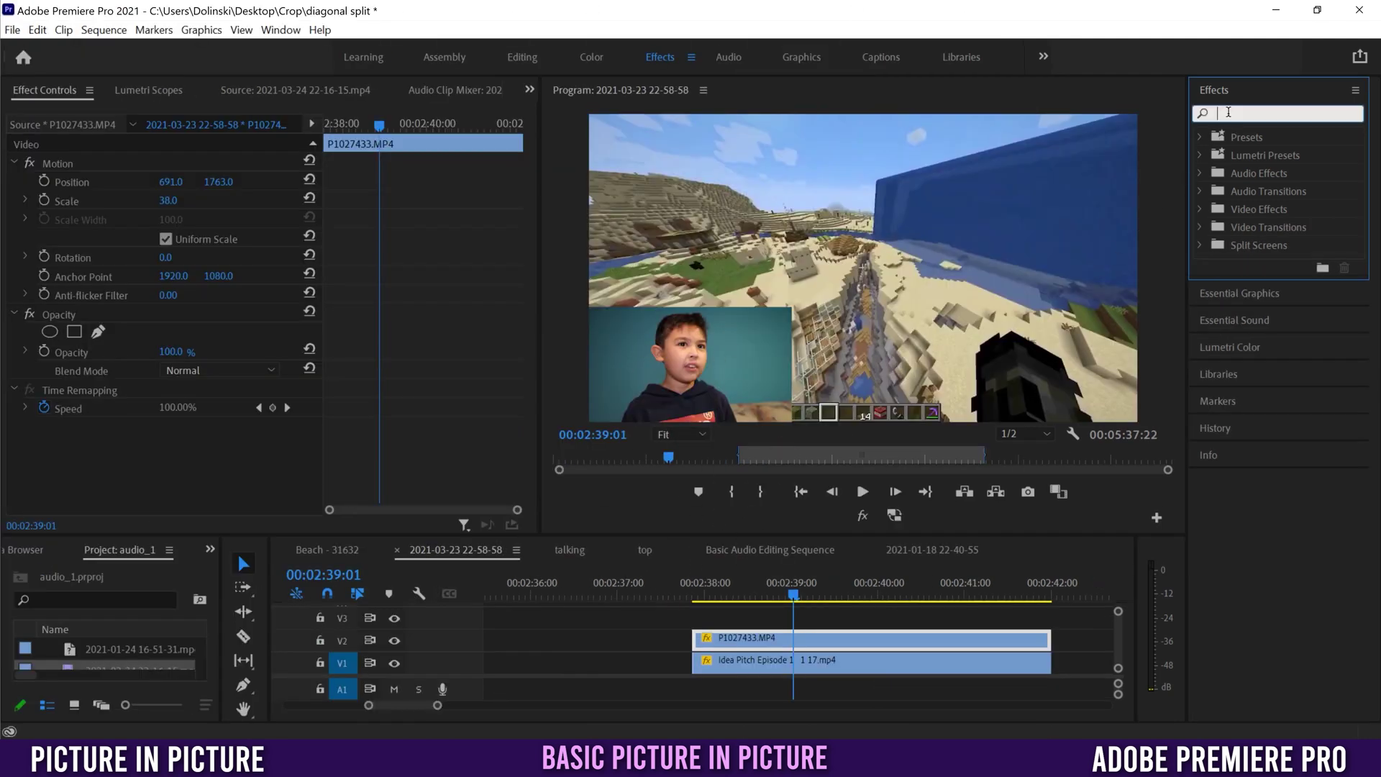
text(crop)
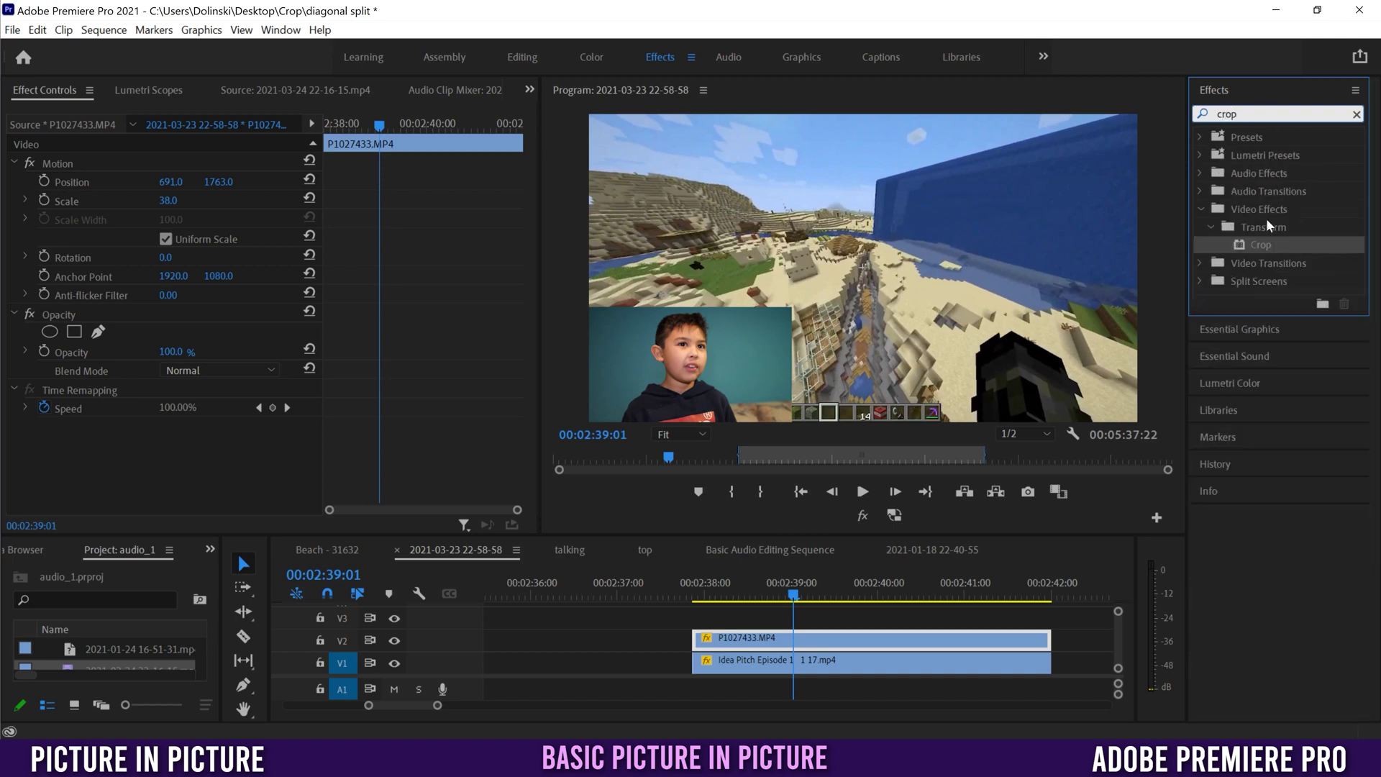
drag(1243, 249, 752, 638)
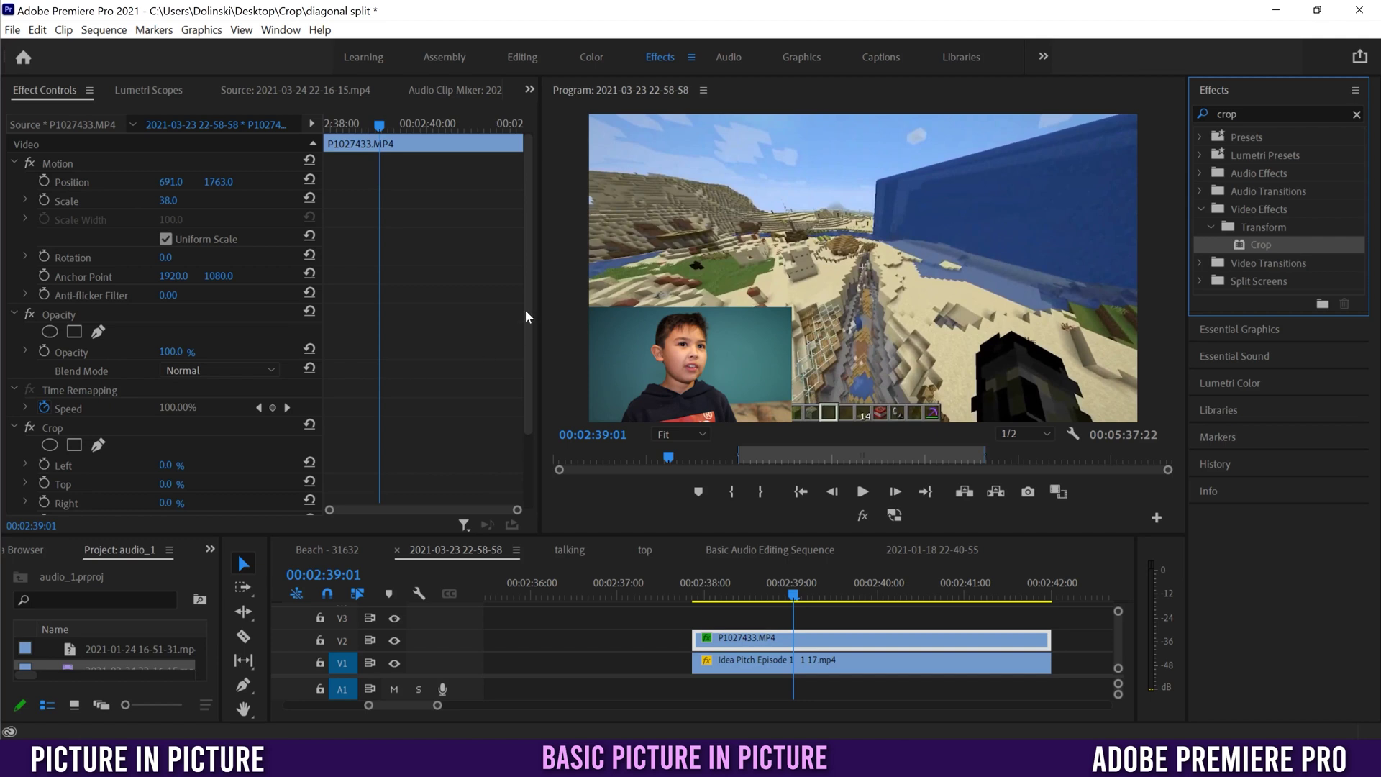
- Crop 22% off the overlay's right side and shift its horizontal position to 540
scroll(530, 295, down, 3)
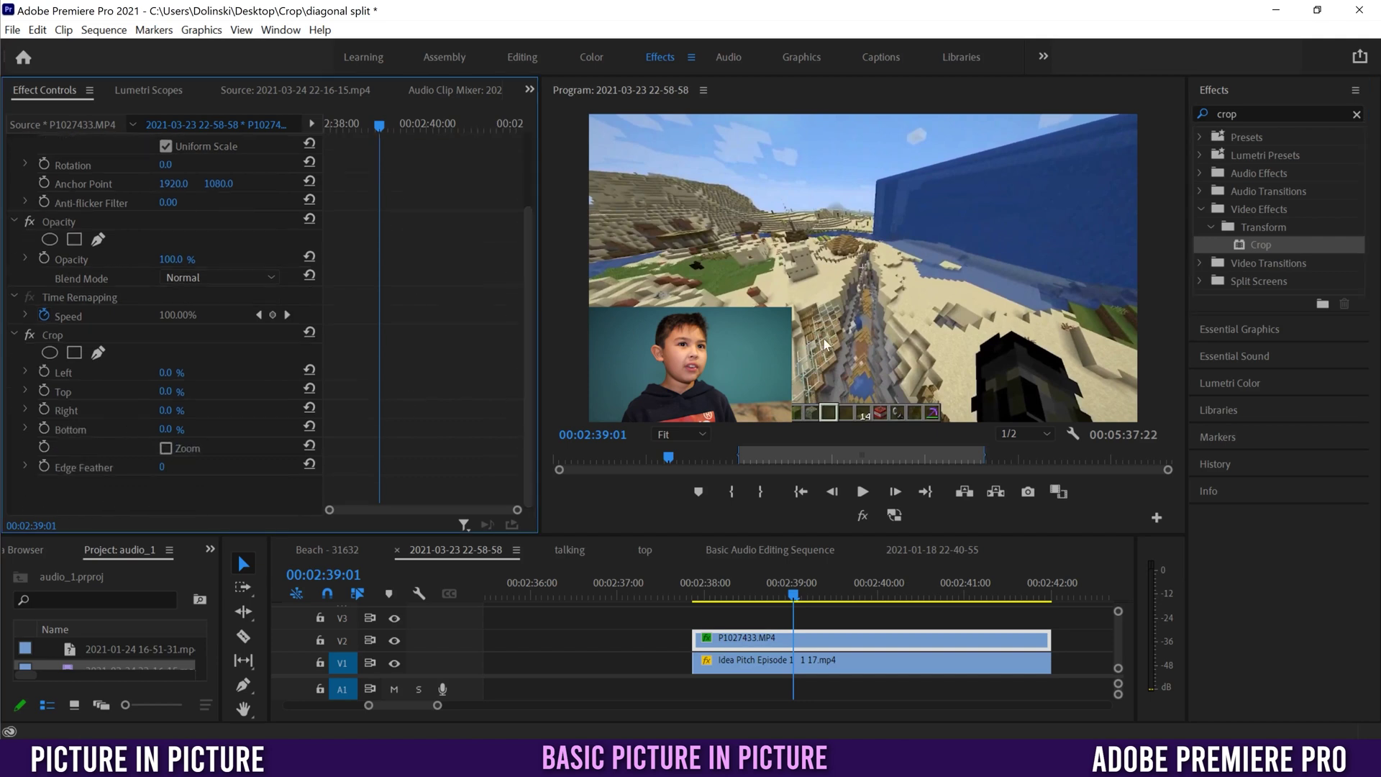
drag(166, 410, 295, 429)
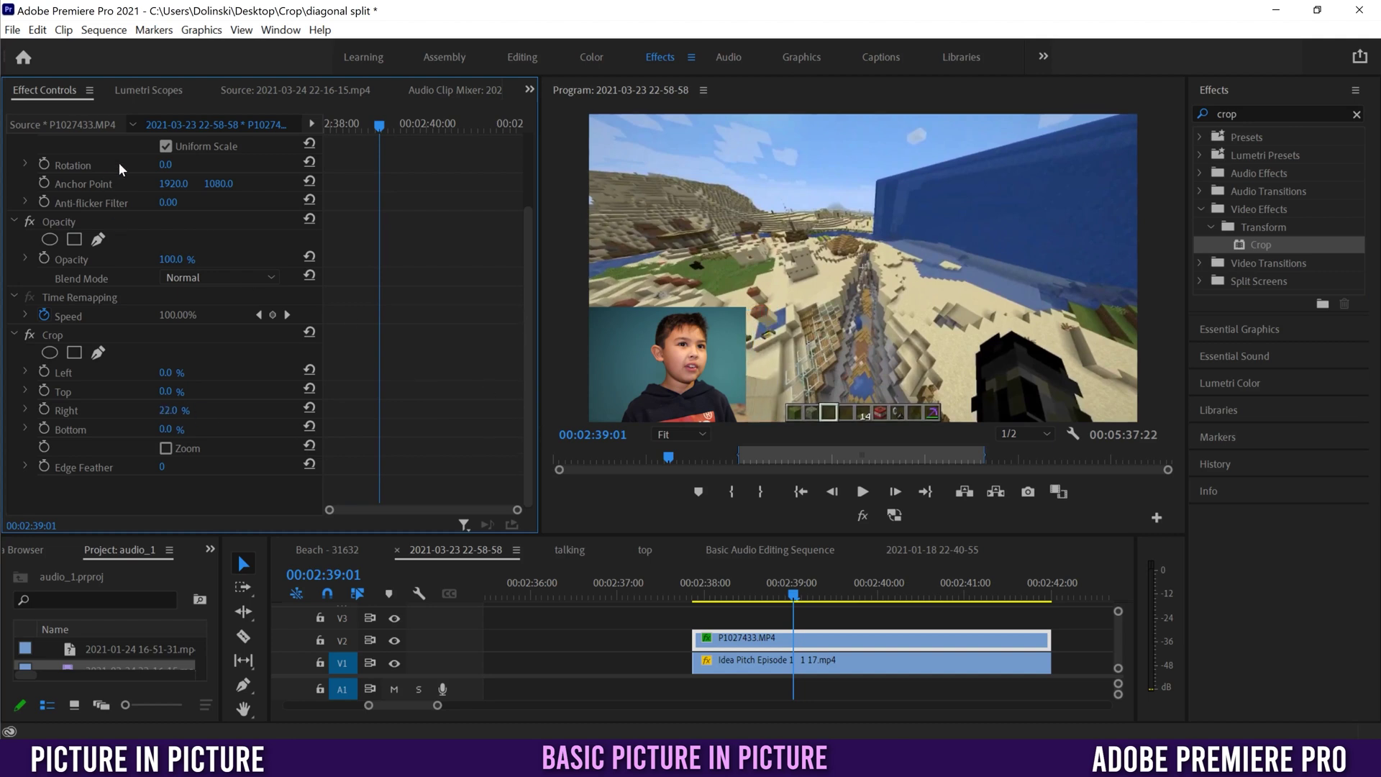
scroll(532, 352, up, 3)
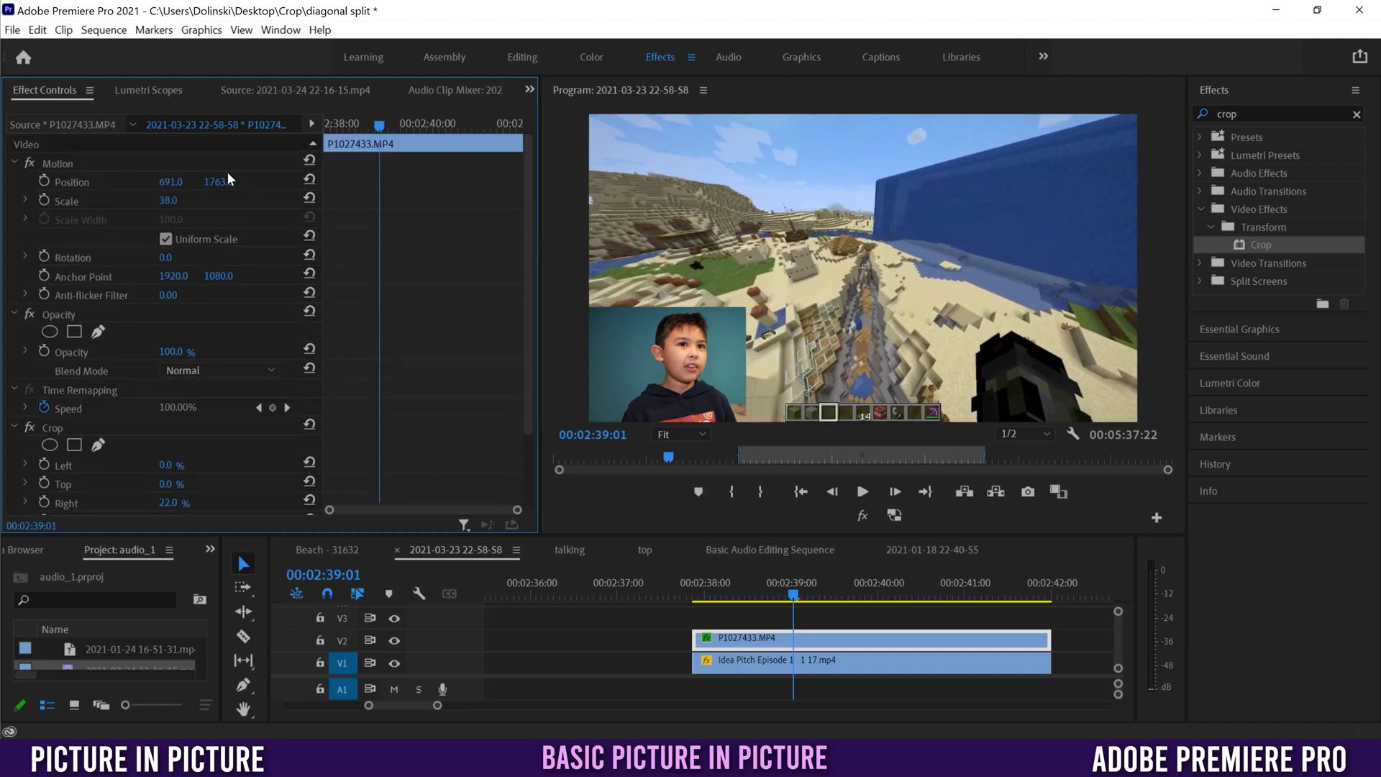
drag(166, 188, 18, 189)
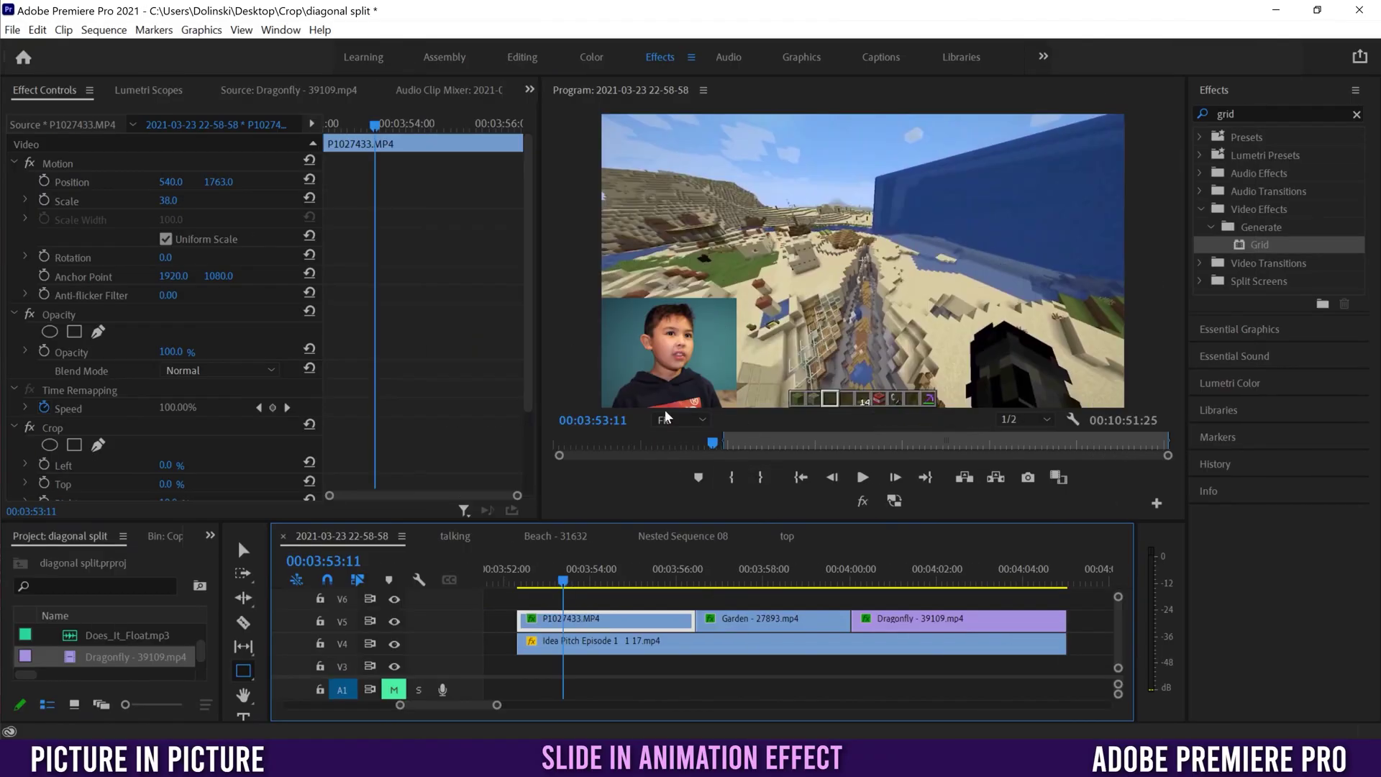
- Keyframe the P1027433.MP4 clip's Position from X -478 at 00:03:52:13 to X 540 at 00:03:52:25
click(524, 576)
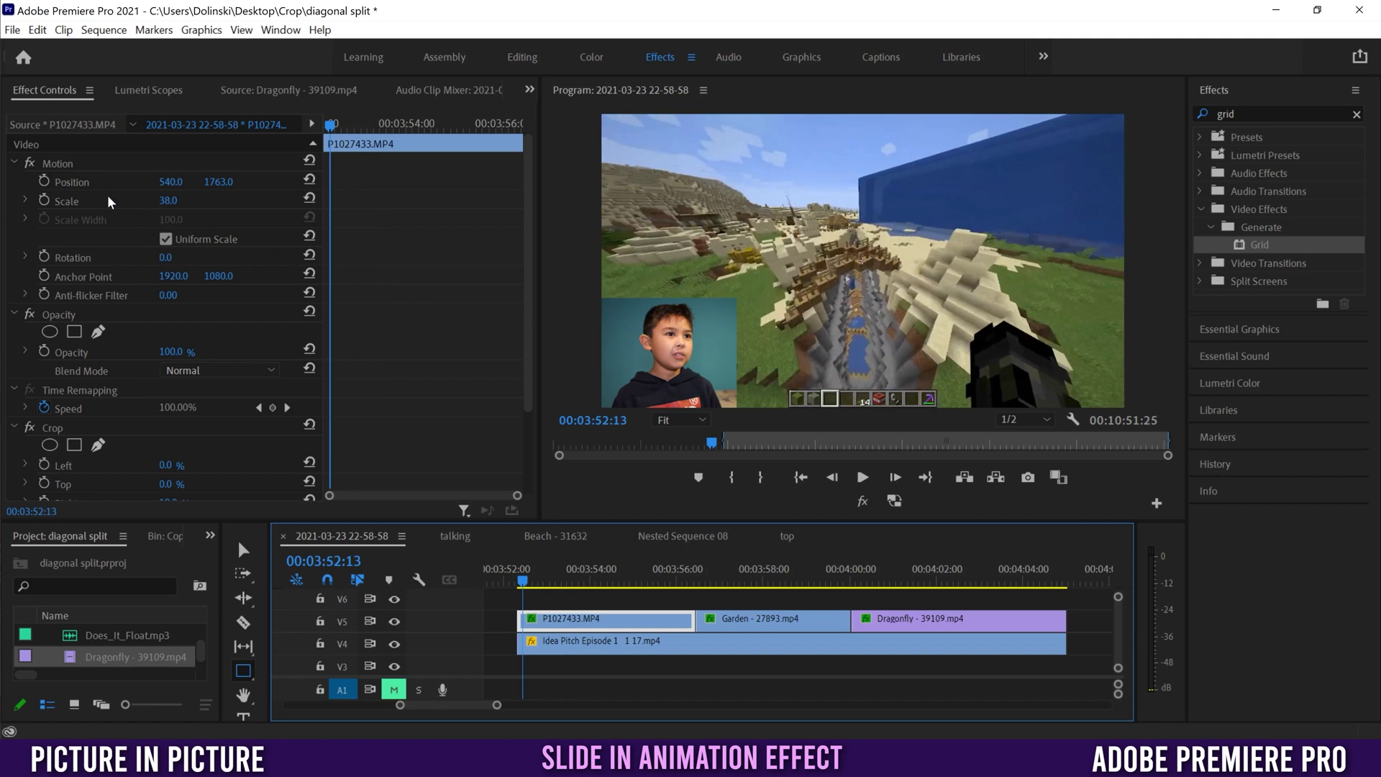
click(45, 182)
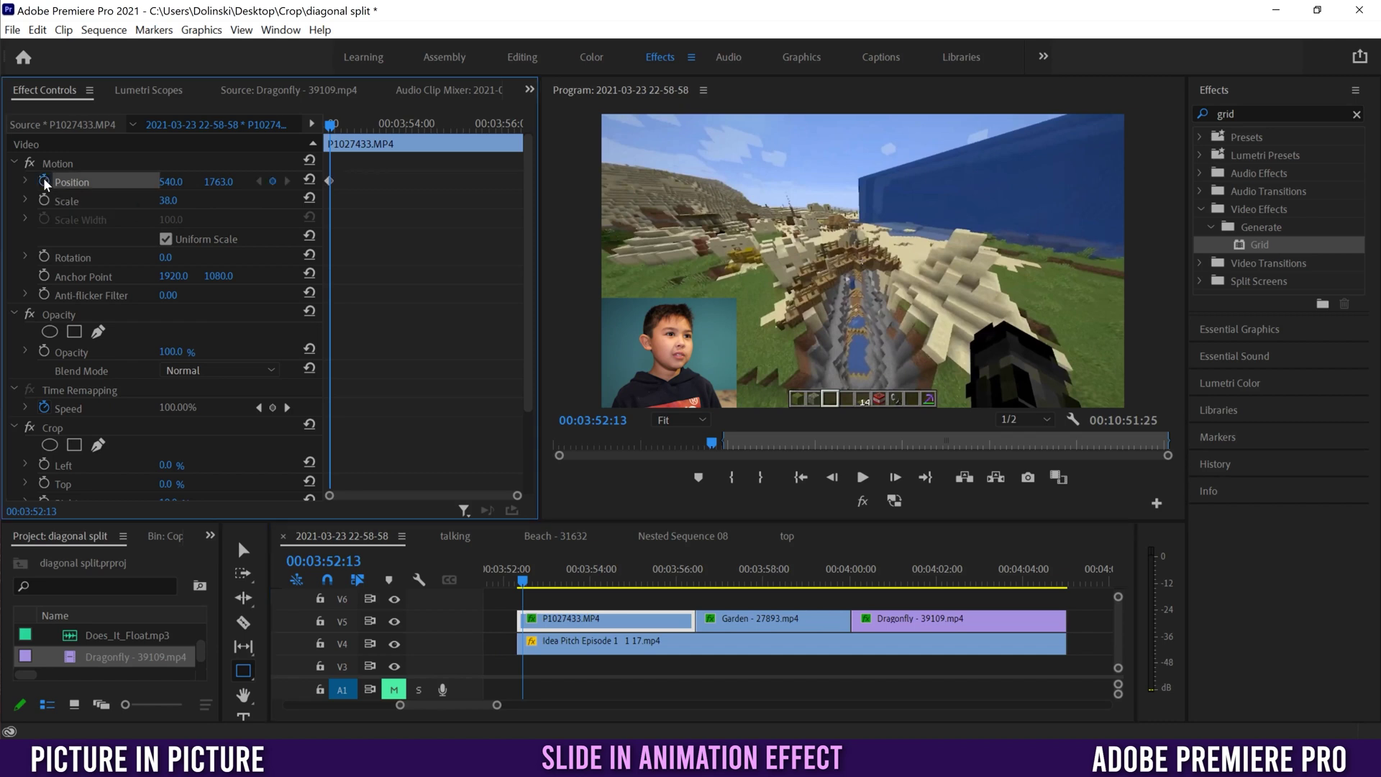
drag(533, 580, 542, 582)
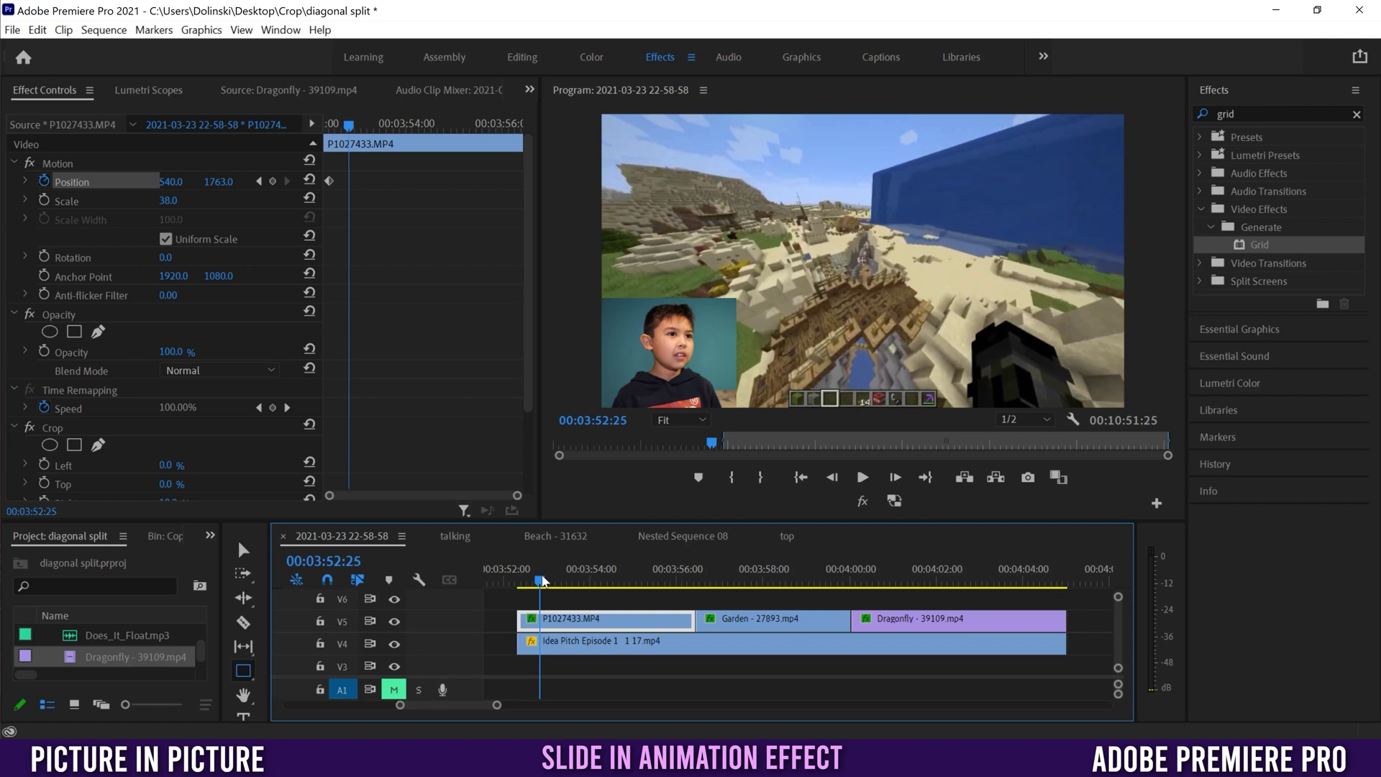
click(272, 182)
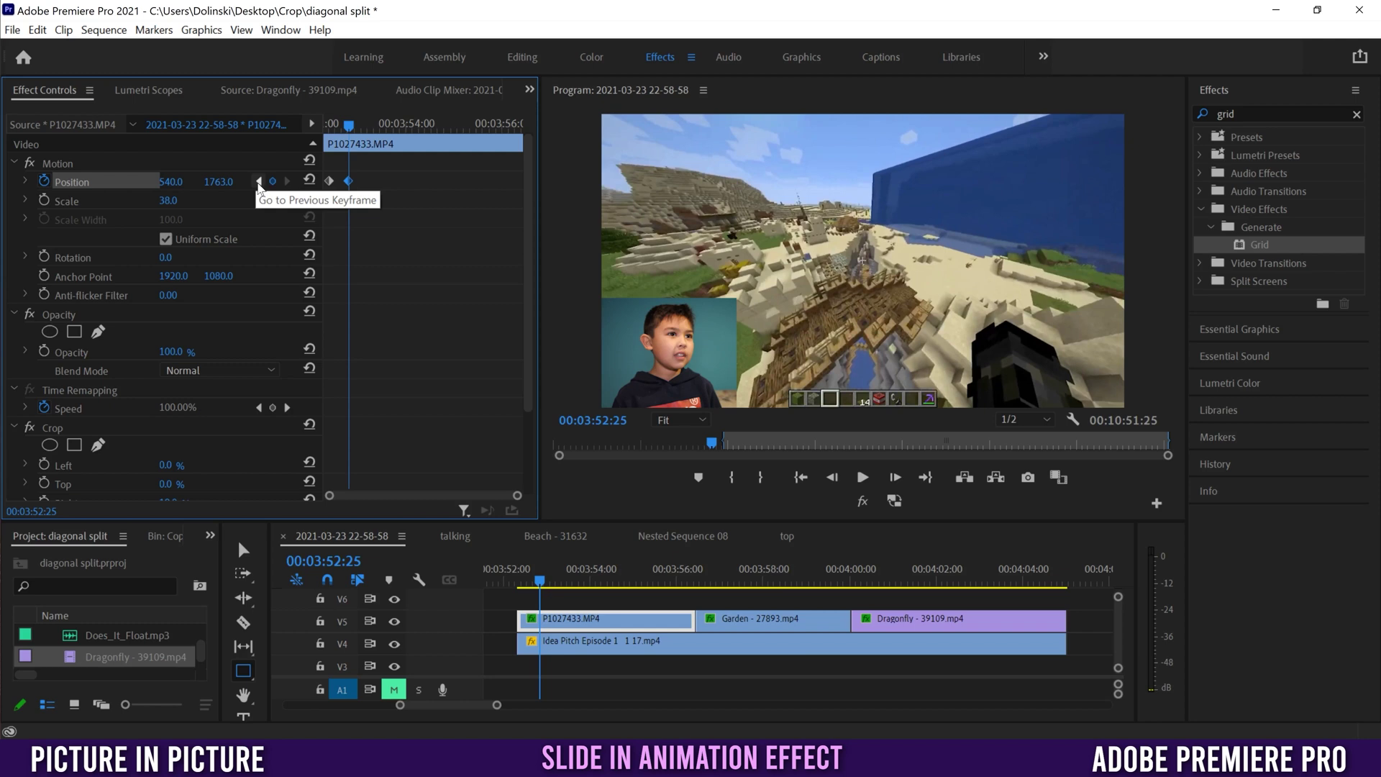
click(259, 182)
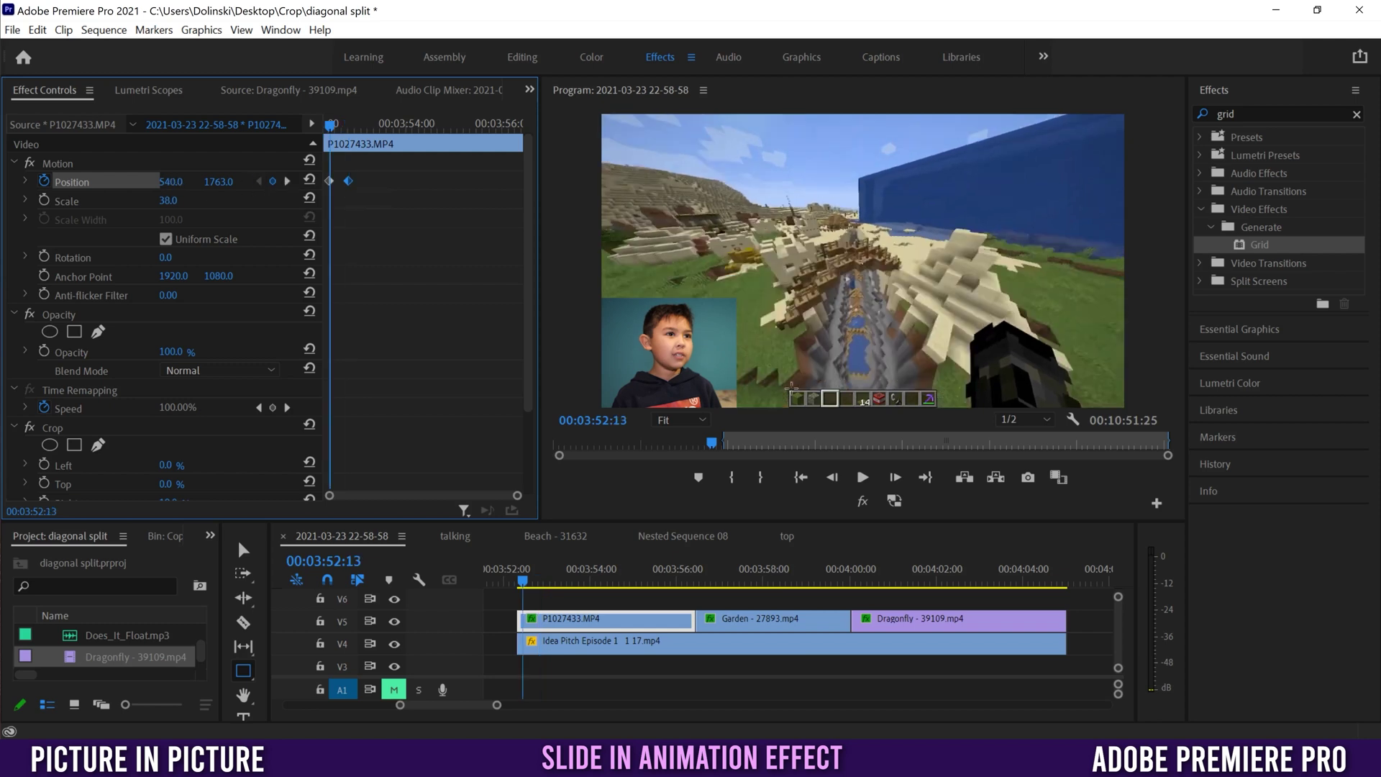
drag(176, 182, 103, 182)
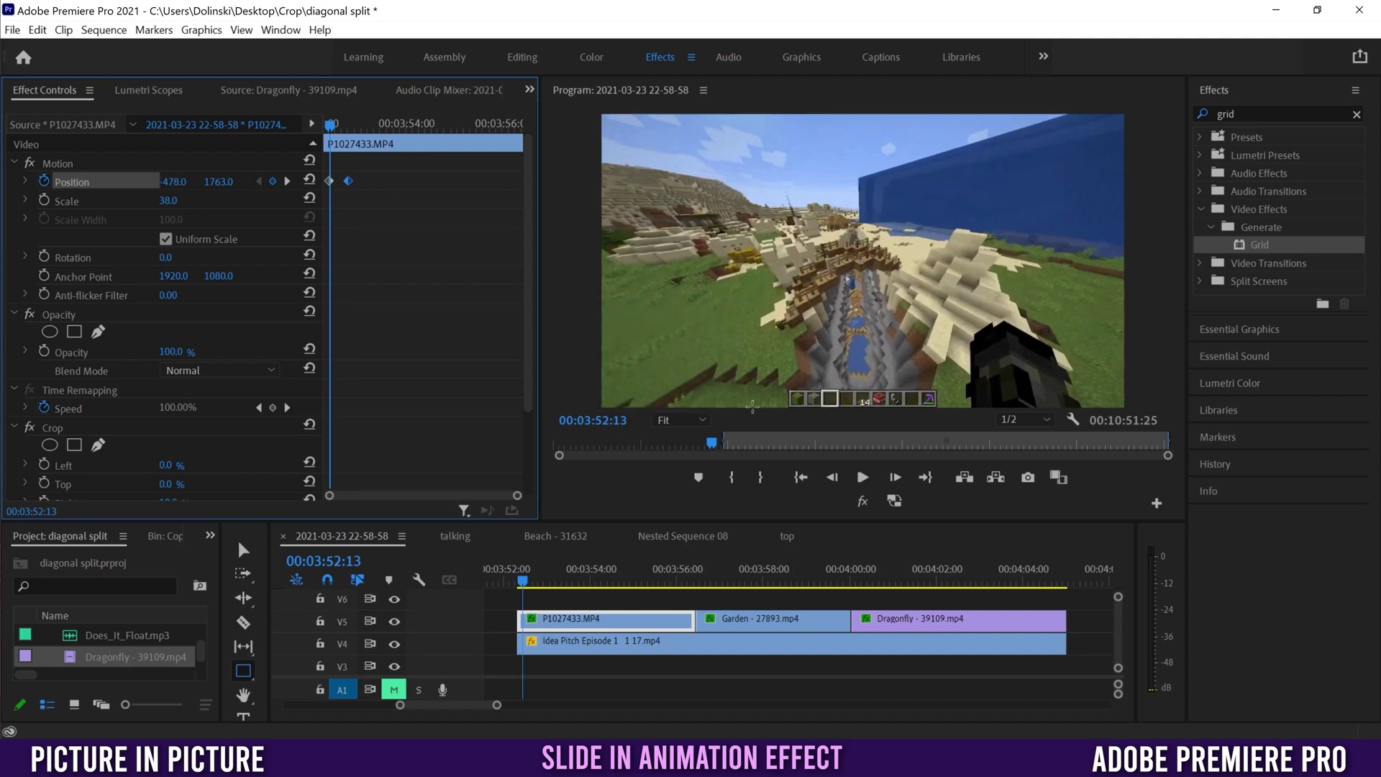
- Play and scrub through the overlay's slide-in animation near 00:03:52 to review its motion
click(863, 477)
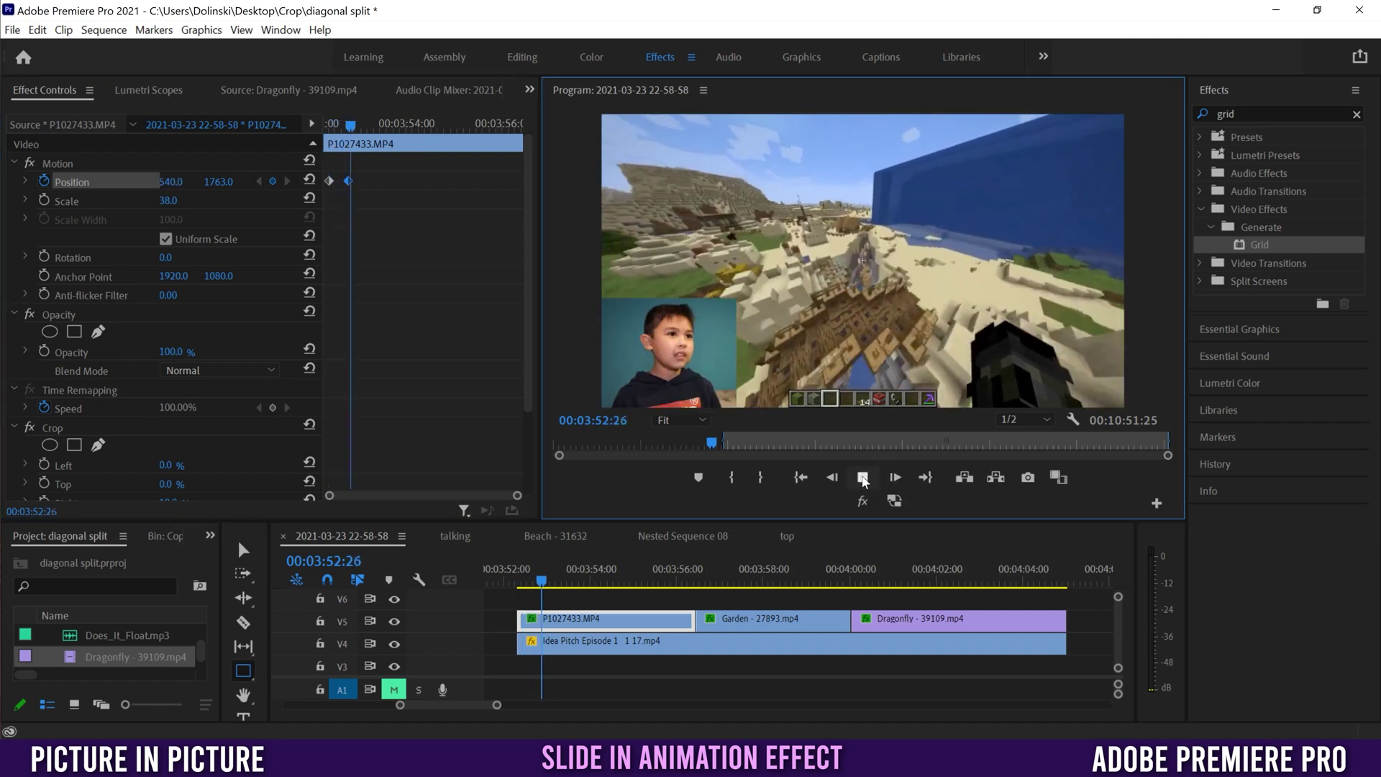
click(863, 477)
click(533, 575)
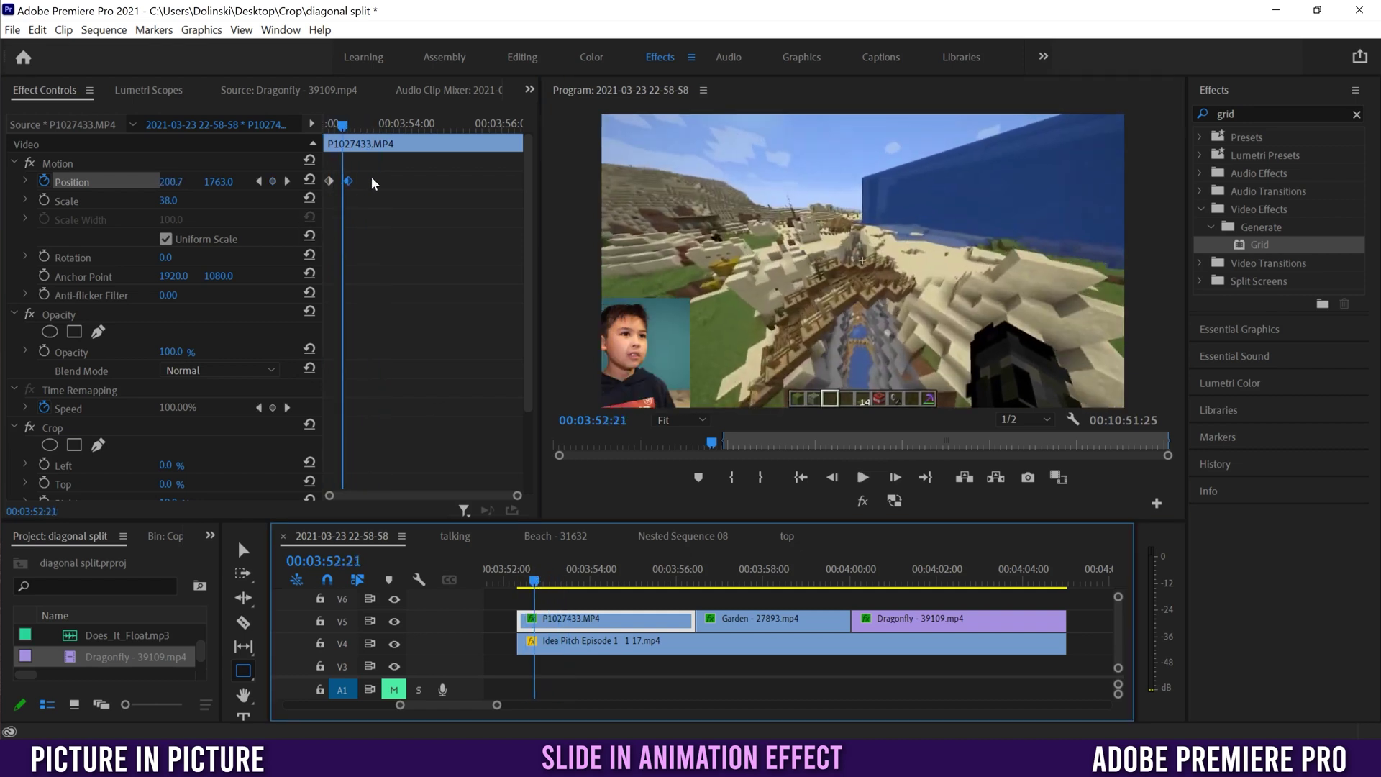
drag(516, 575, 536, 575)
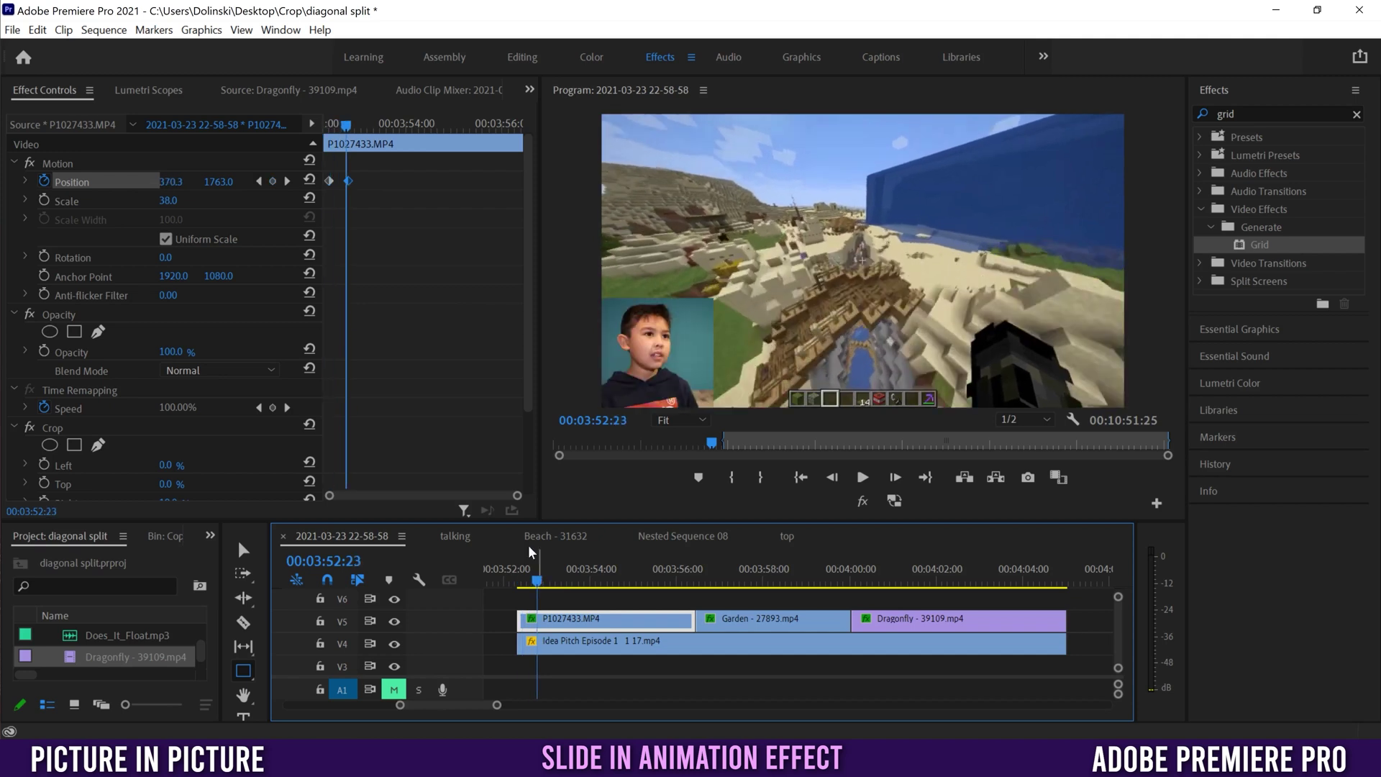
- Set the temporal interpolation of both Position keyframes to Bezier
click(372, 171)
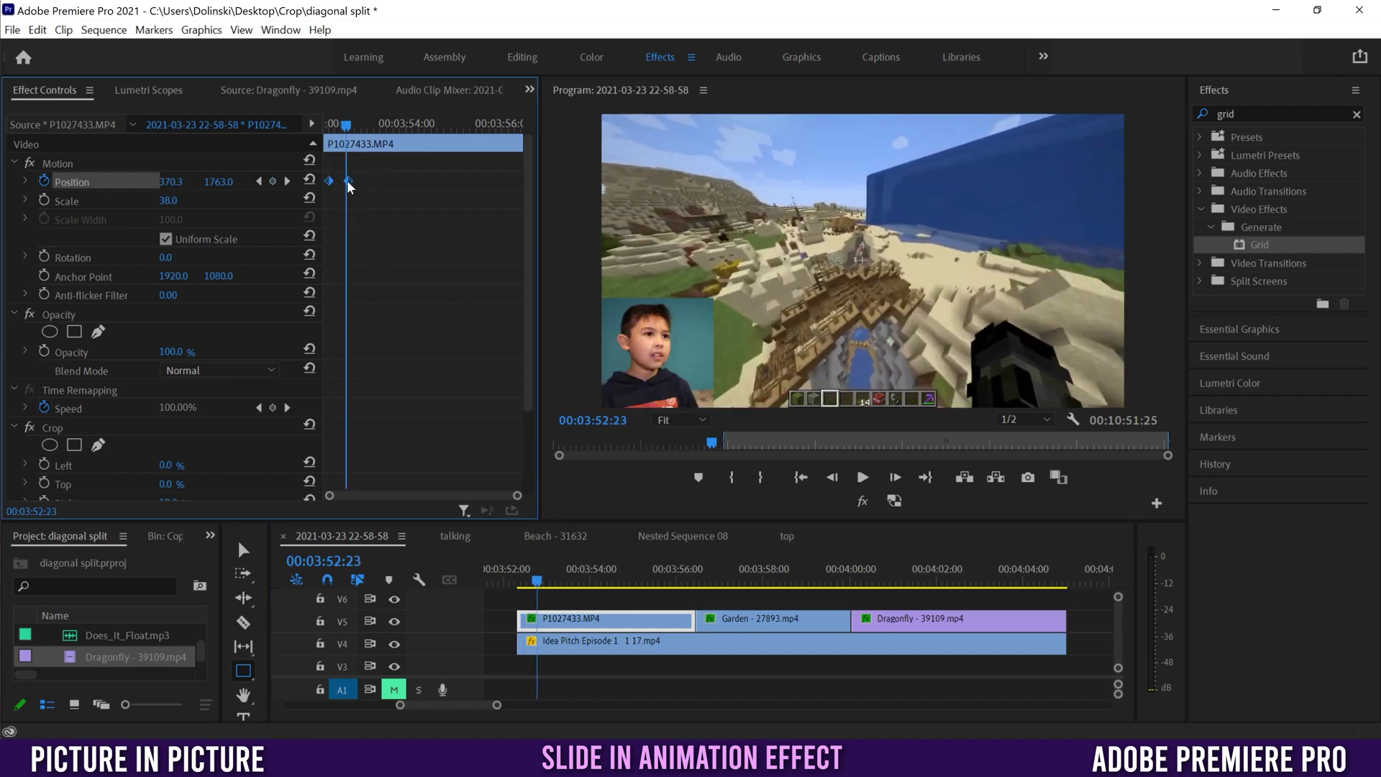
right_click(349, 182)
mouse_move(428, 317)
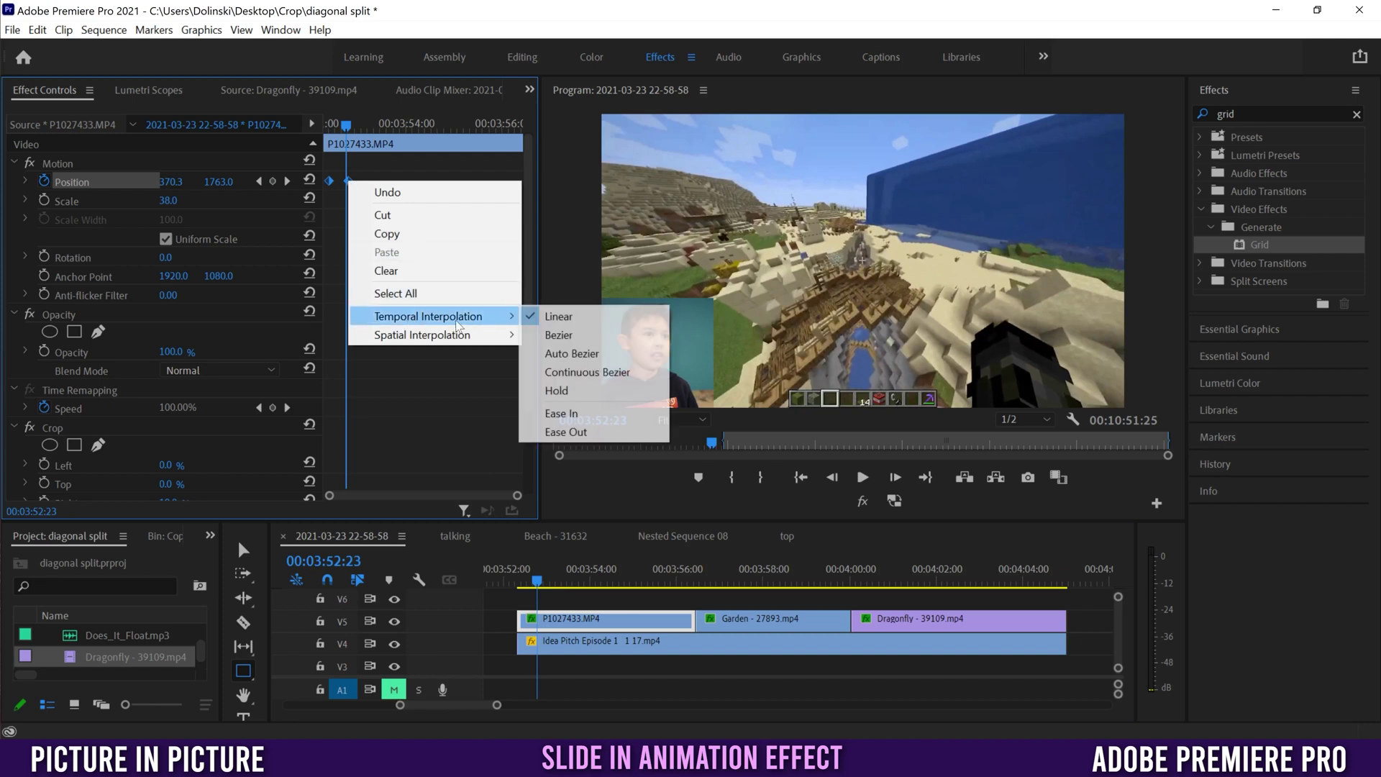
click(568, 336)
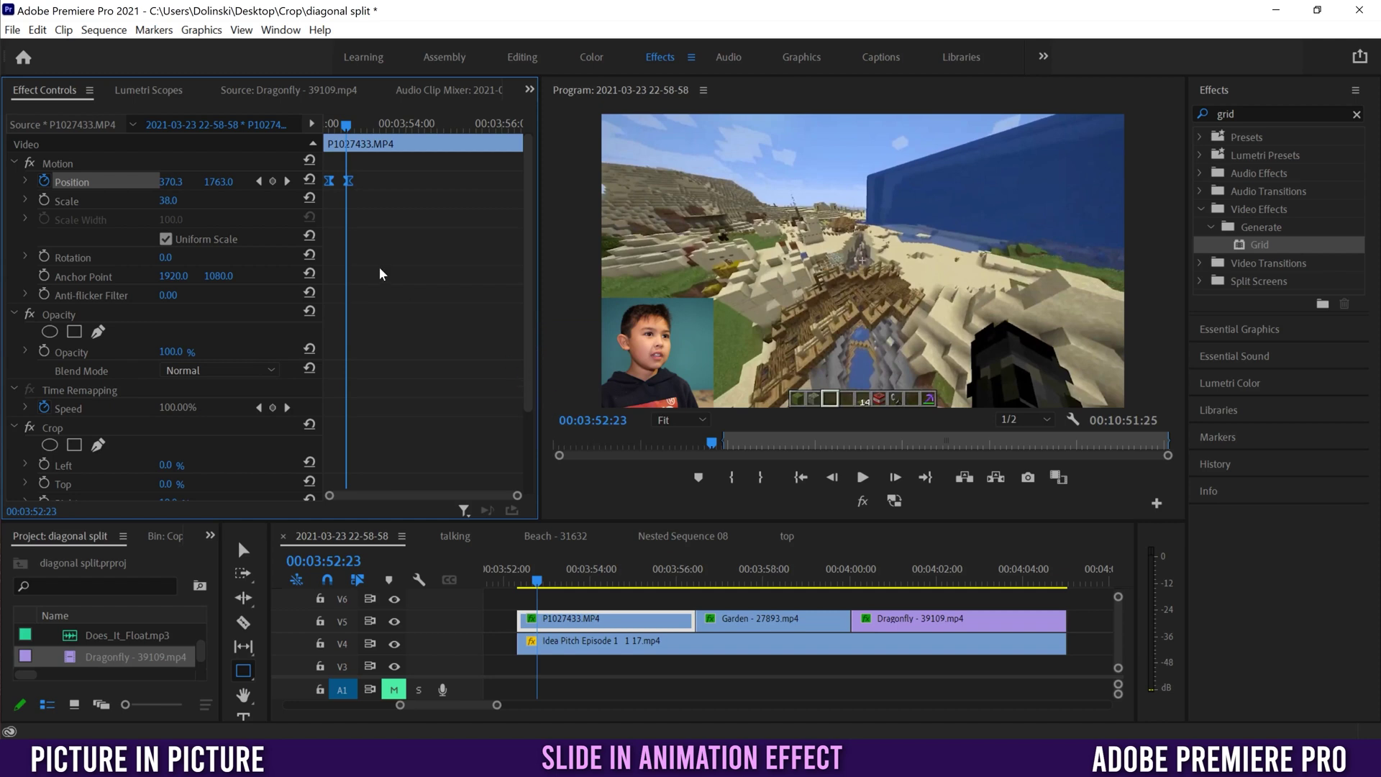
- Shape the Position velocity graph into an early peak that eases down to zero at the second keyframe
click(25, 182)
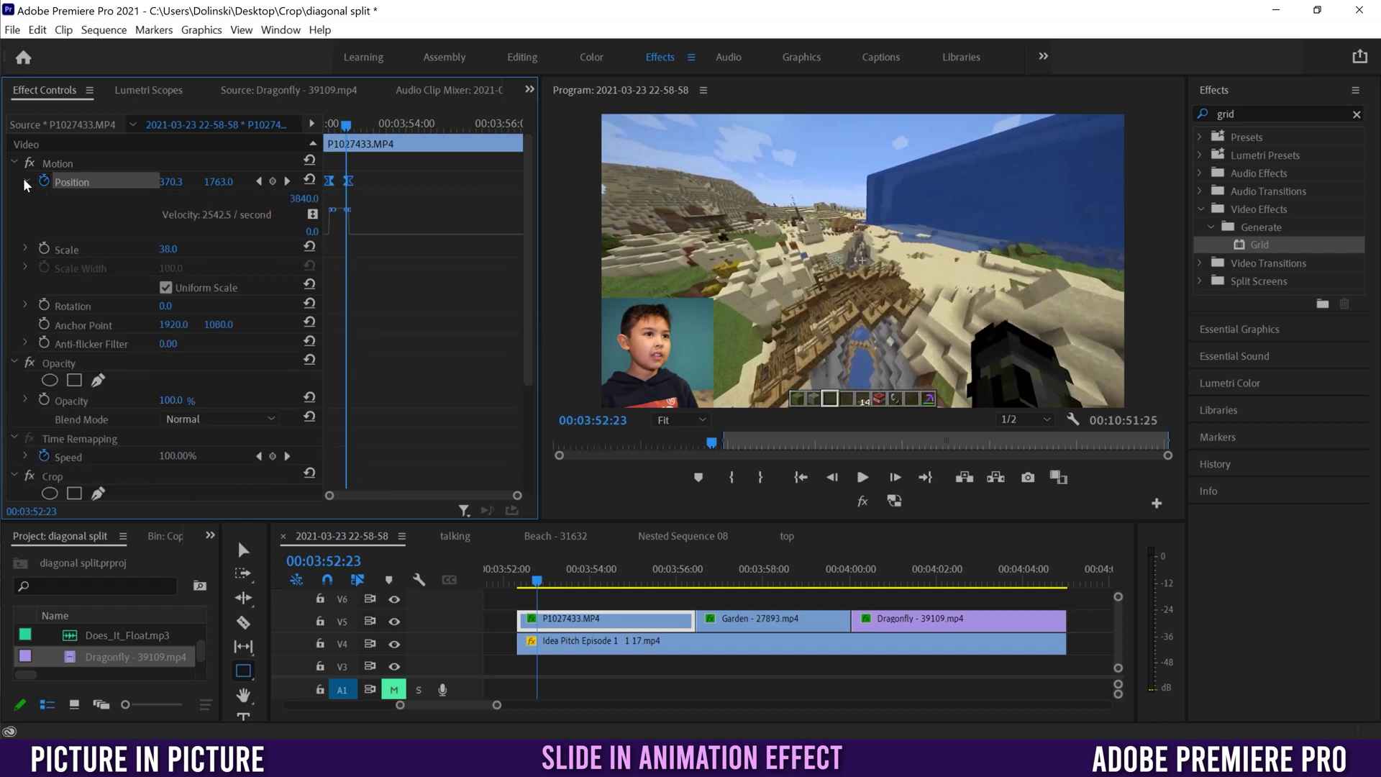
drag(525, 497, 449, 492)
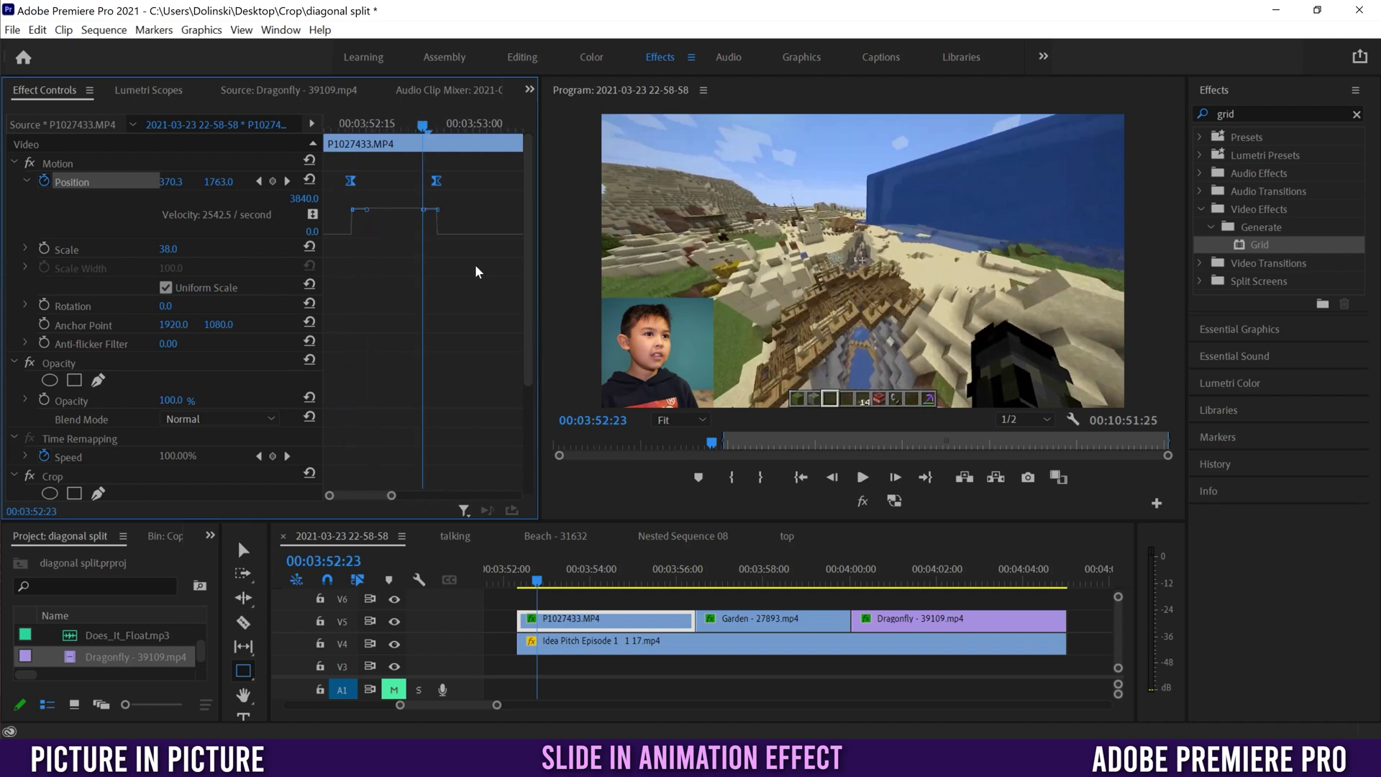
drag(426, 213, 358, 229)
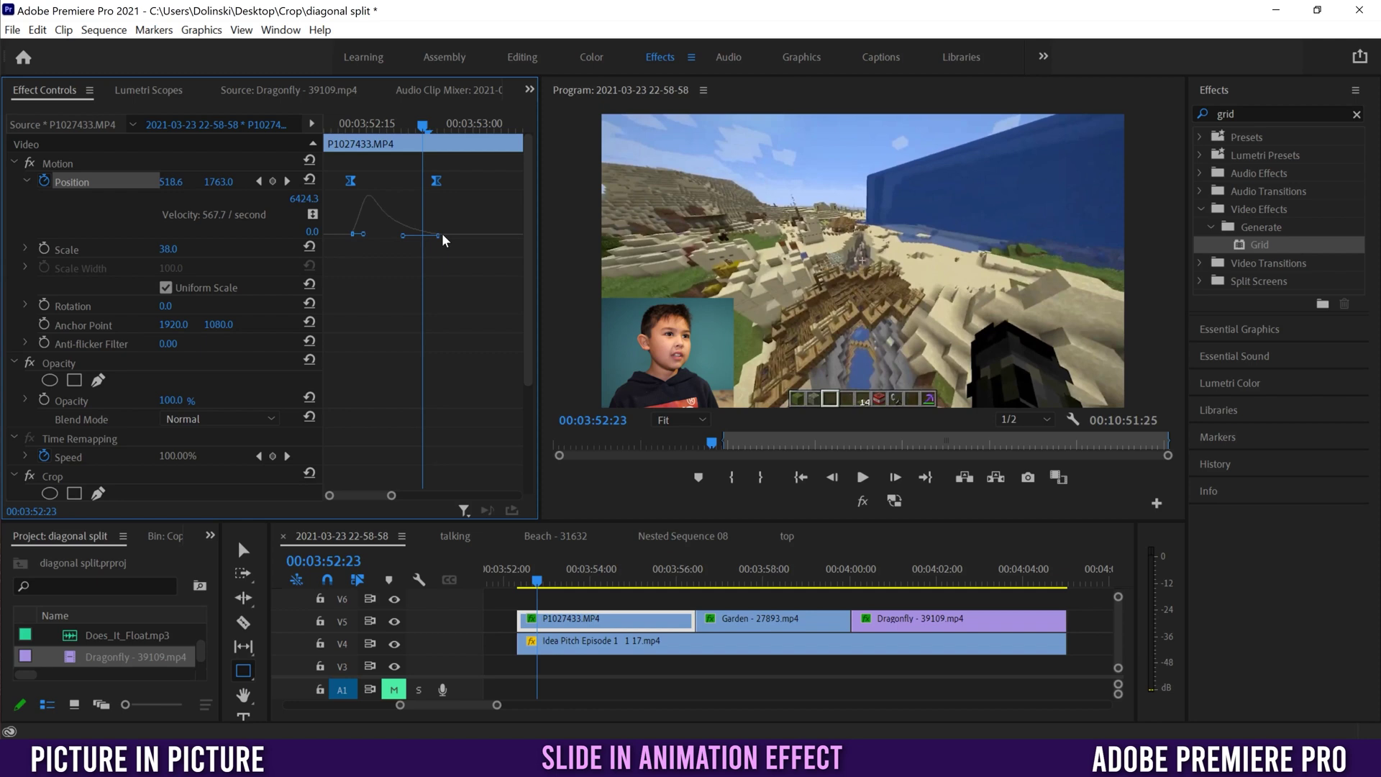
- Replay the eased slide-in from the start of the P1027433.MP4 clip to check its speed
click(523, 572)
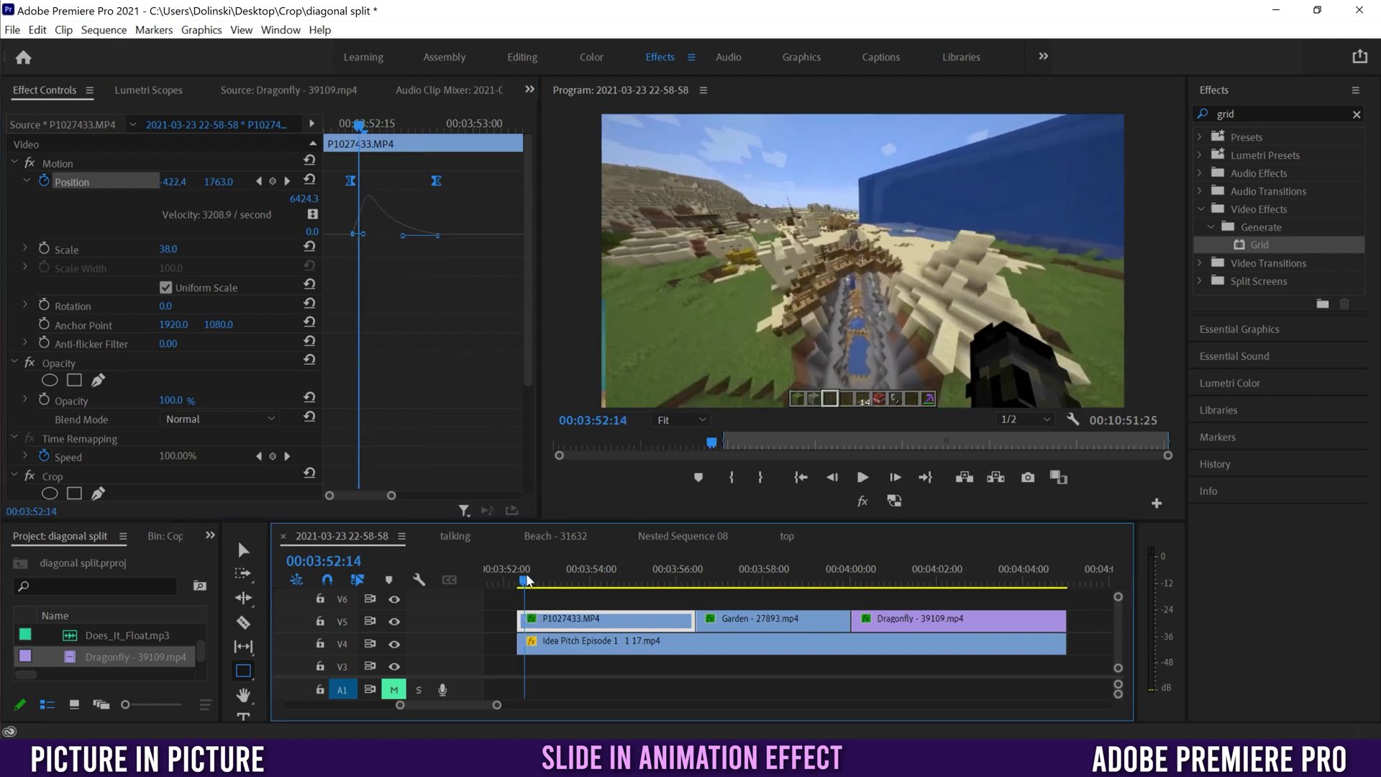
click(863, 477)
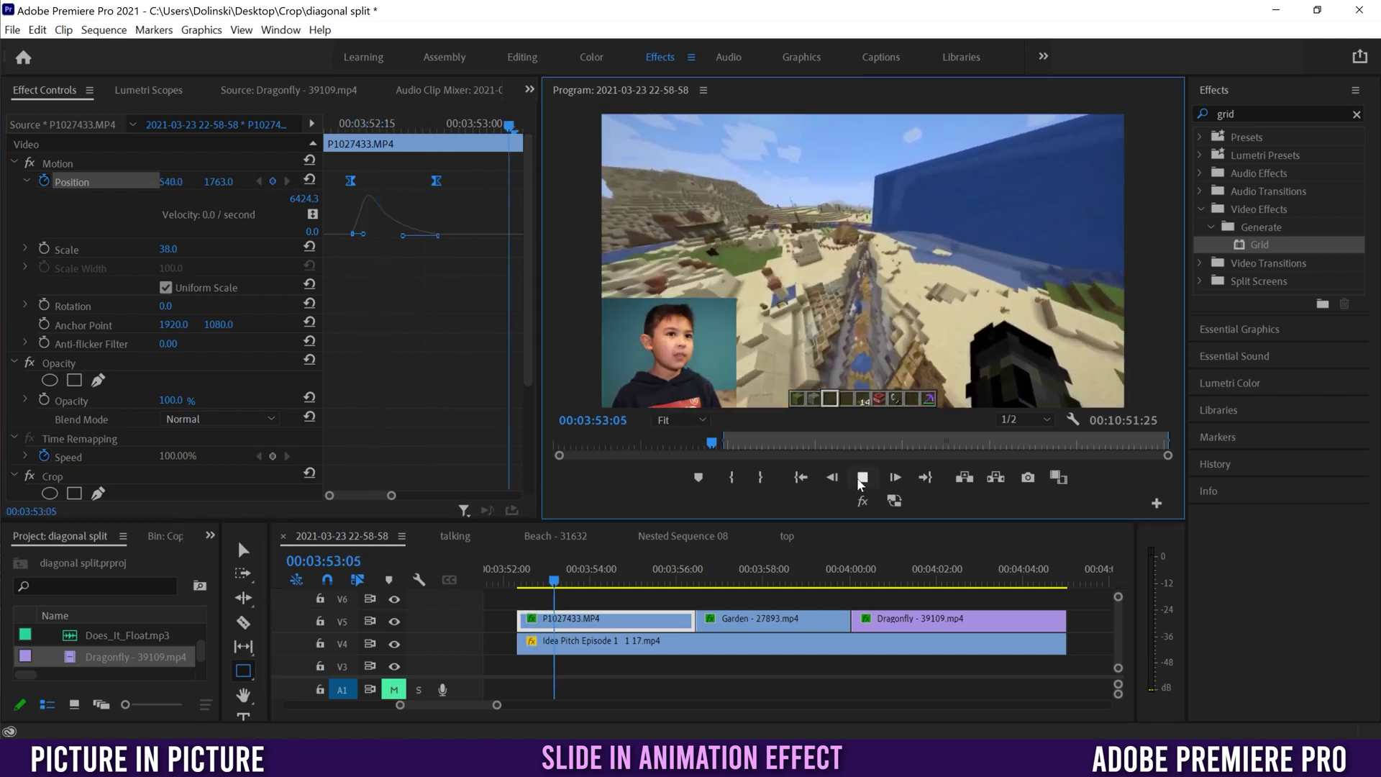
click(524, 568)
click(863, 477)
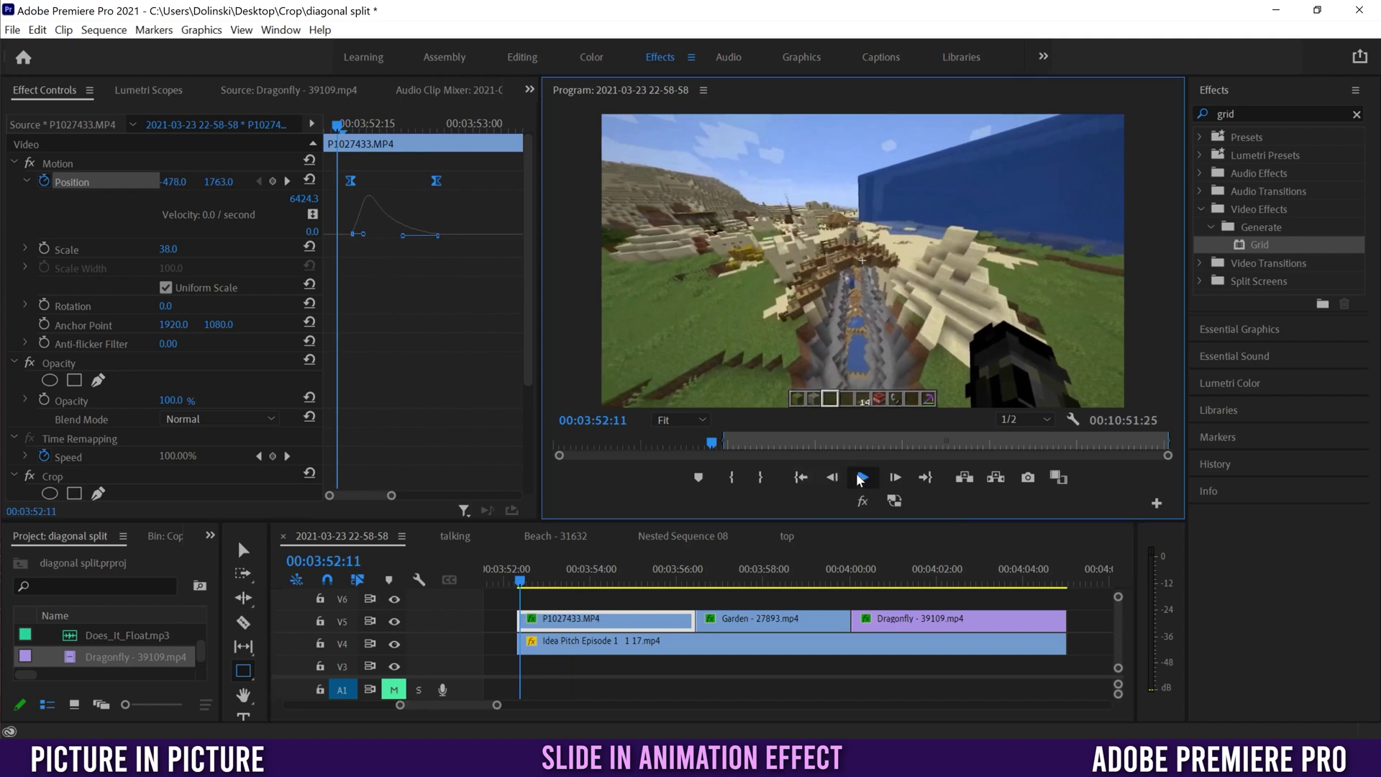
click(861, 478)
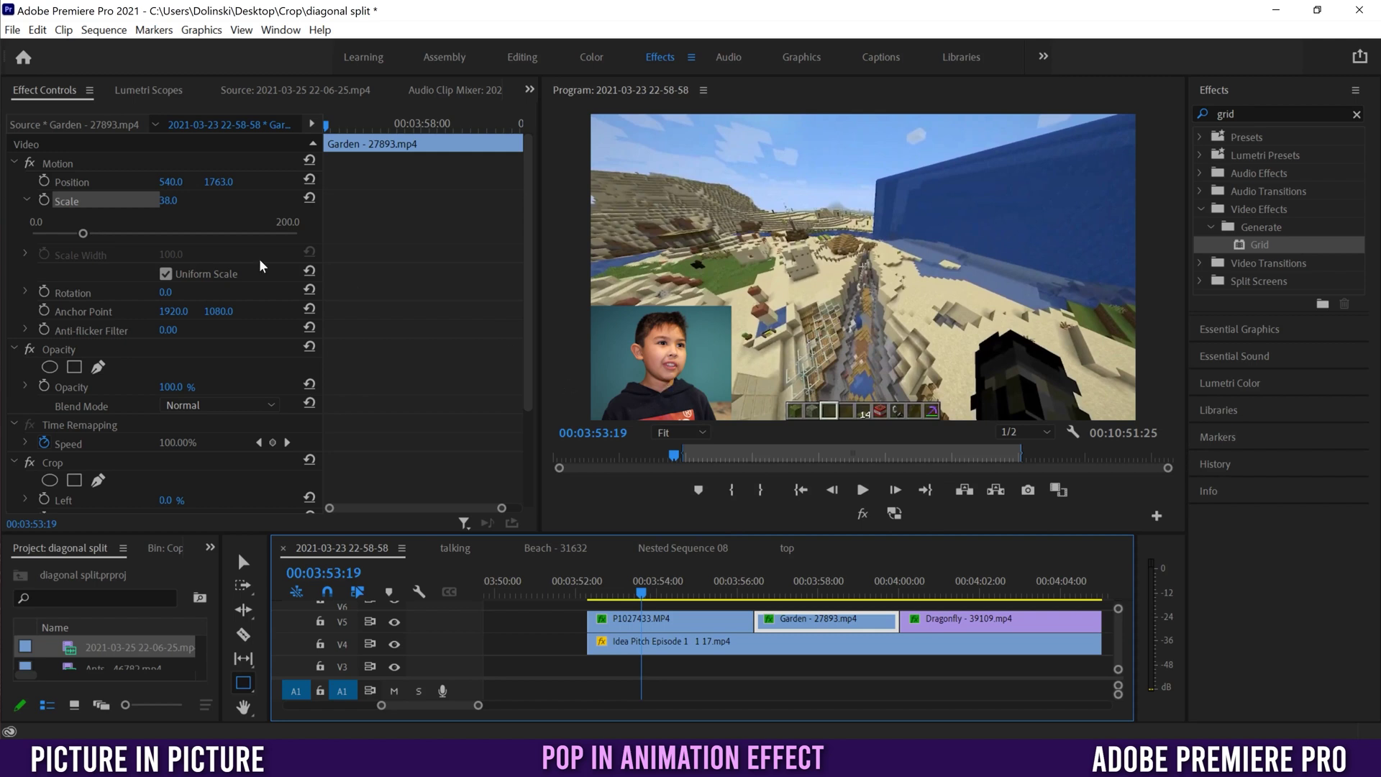
- Add Scale keyframes to the Garden - 27893.mp4 clip at 00:03:56:16 and 00:03:56:28
click(761, 592)
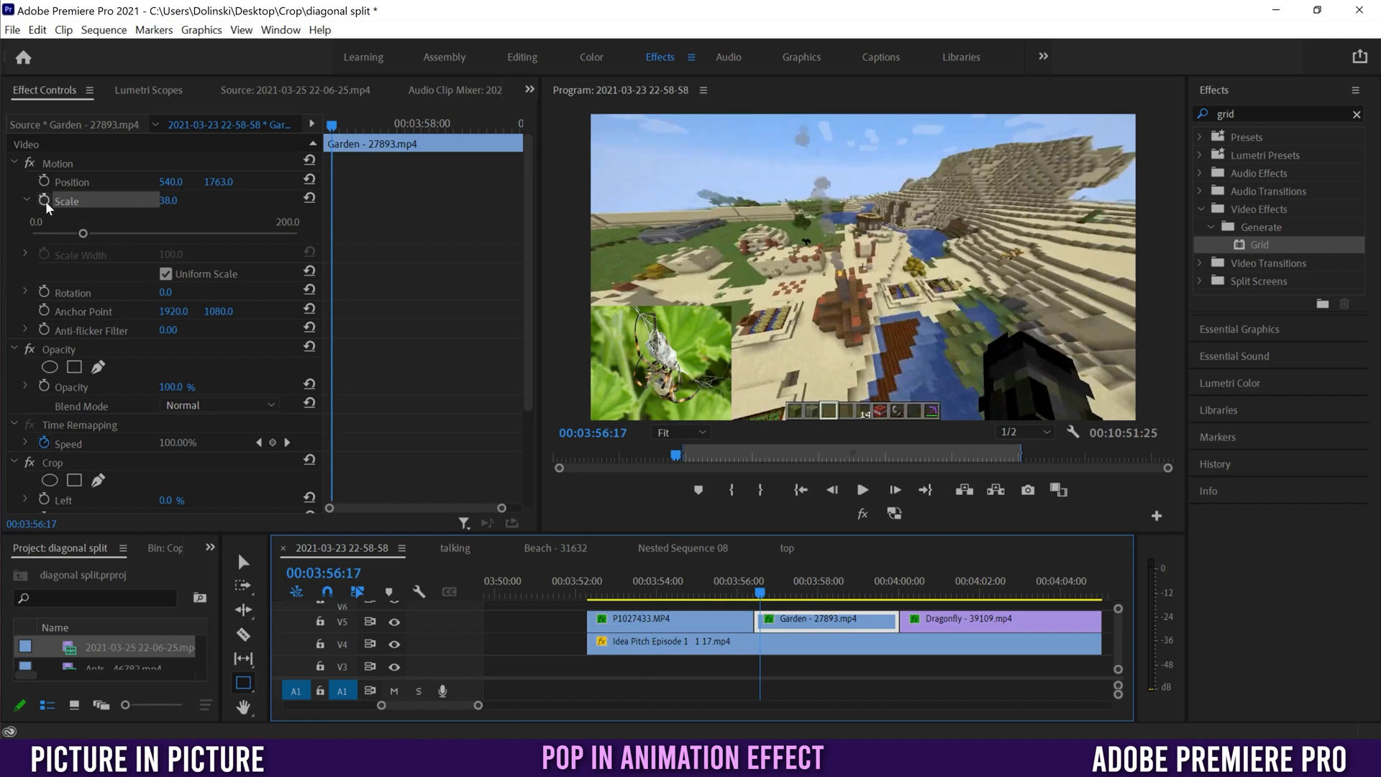
click(763, 594)
drag(764, 595, 759, 594)
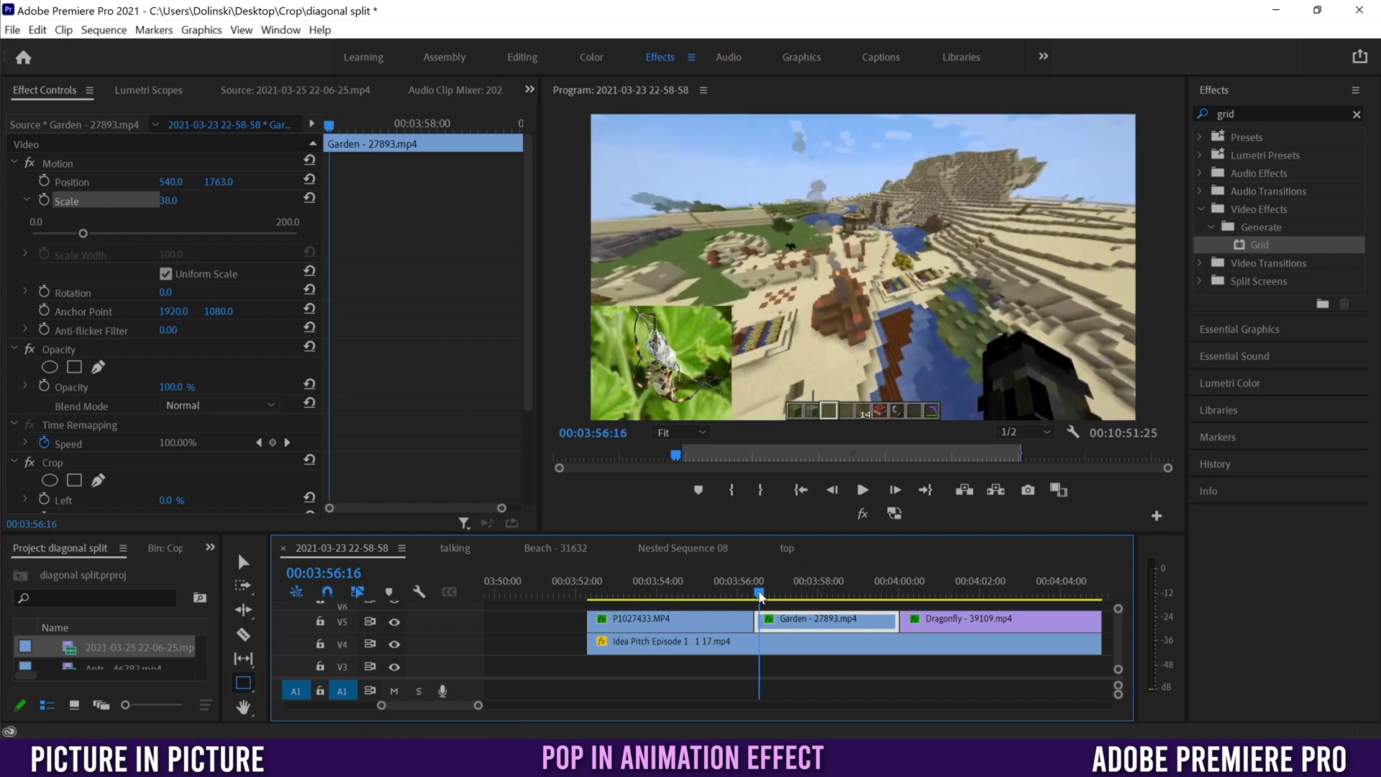
click(44, 201)
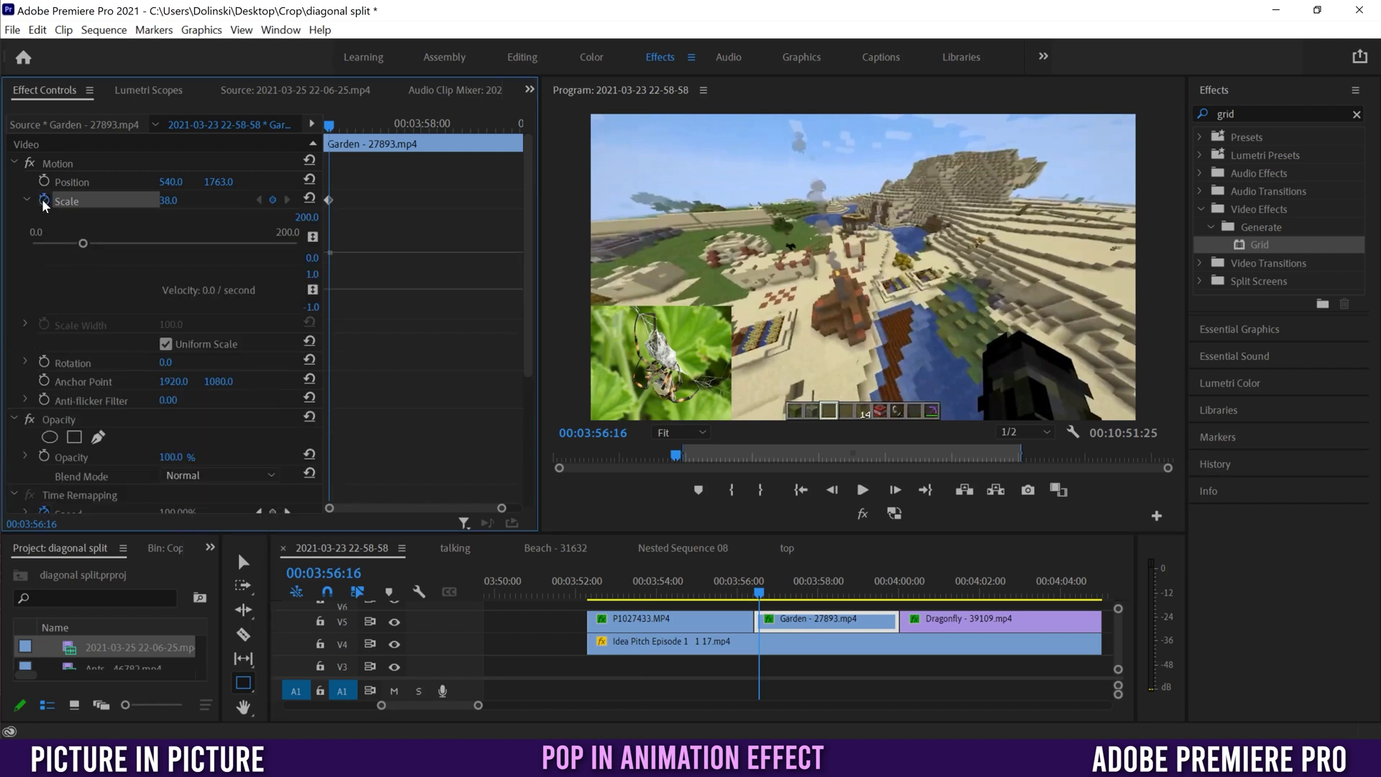
drag(764, 596, 777, 593)
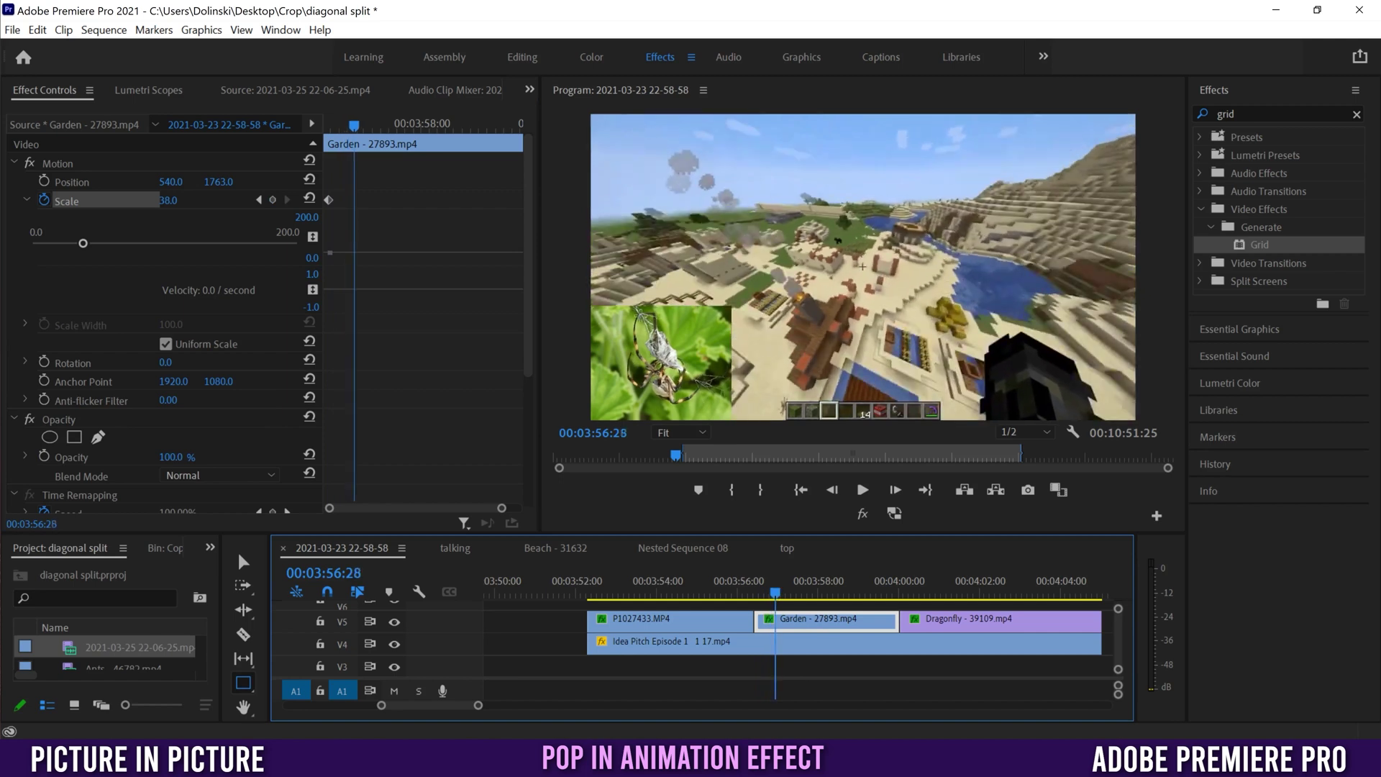
click(274, 202)
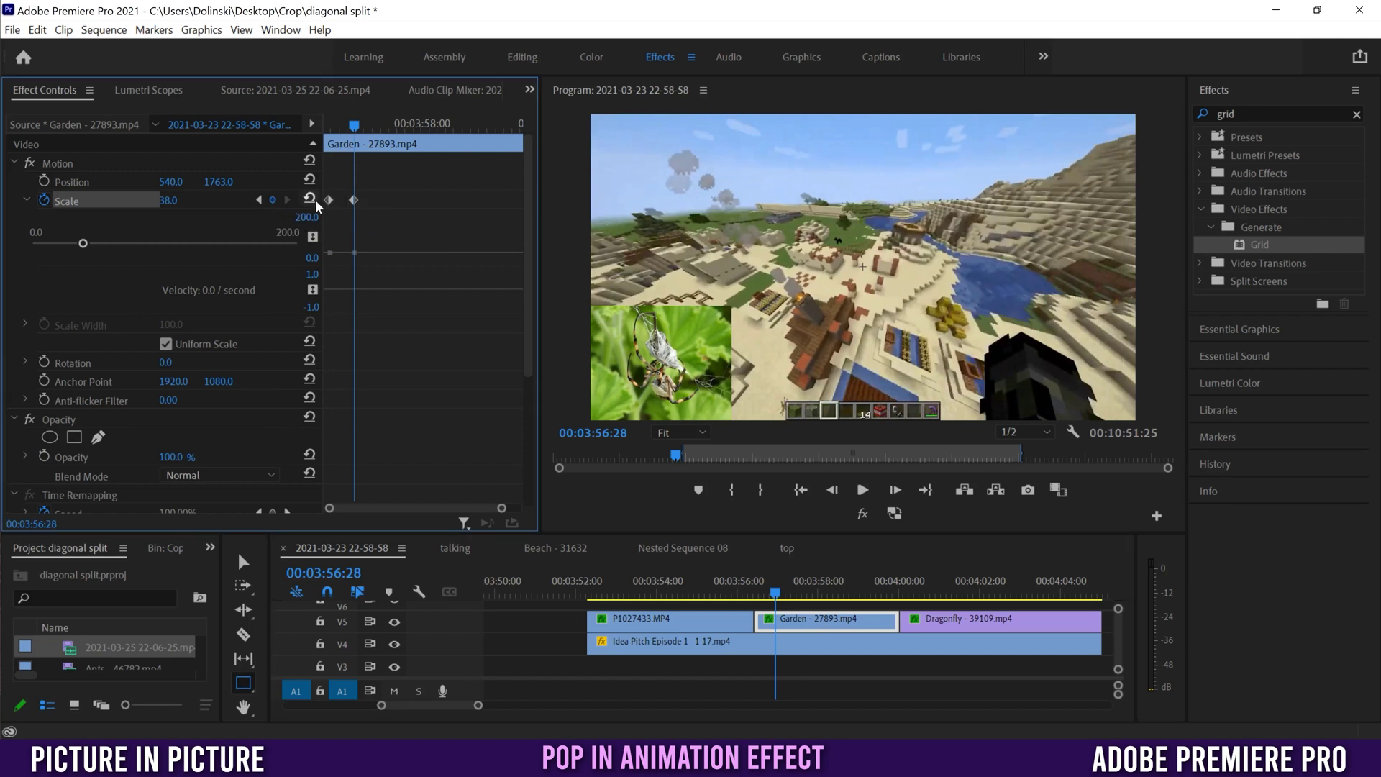
- Set the first Scale keyframe to 0 and add a third Scale keyframe at 00:03:57:00
click(258, 202)
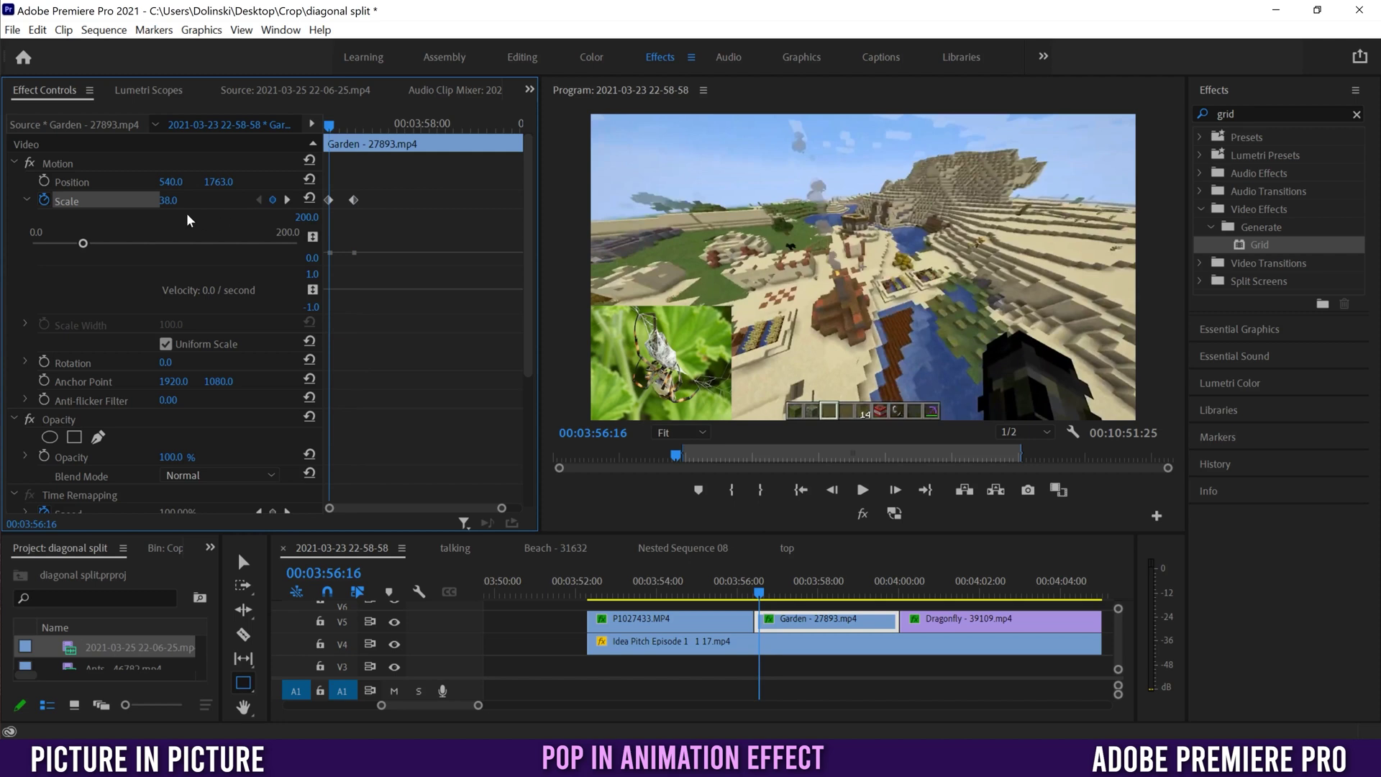
drag(168, 200, 141, 201)
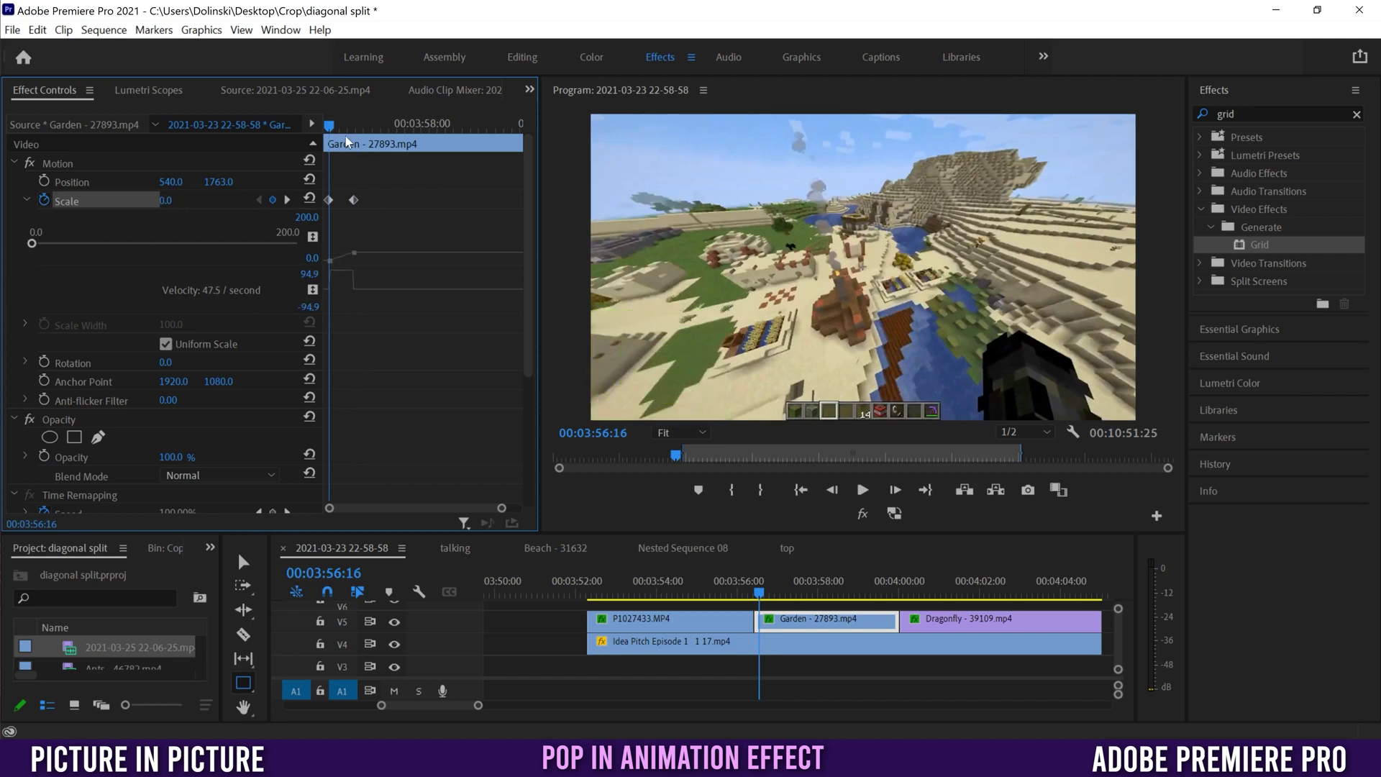
drag(330, 126, 361, 139)
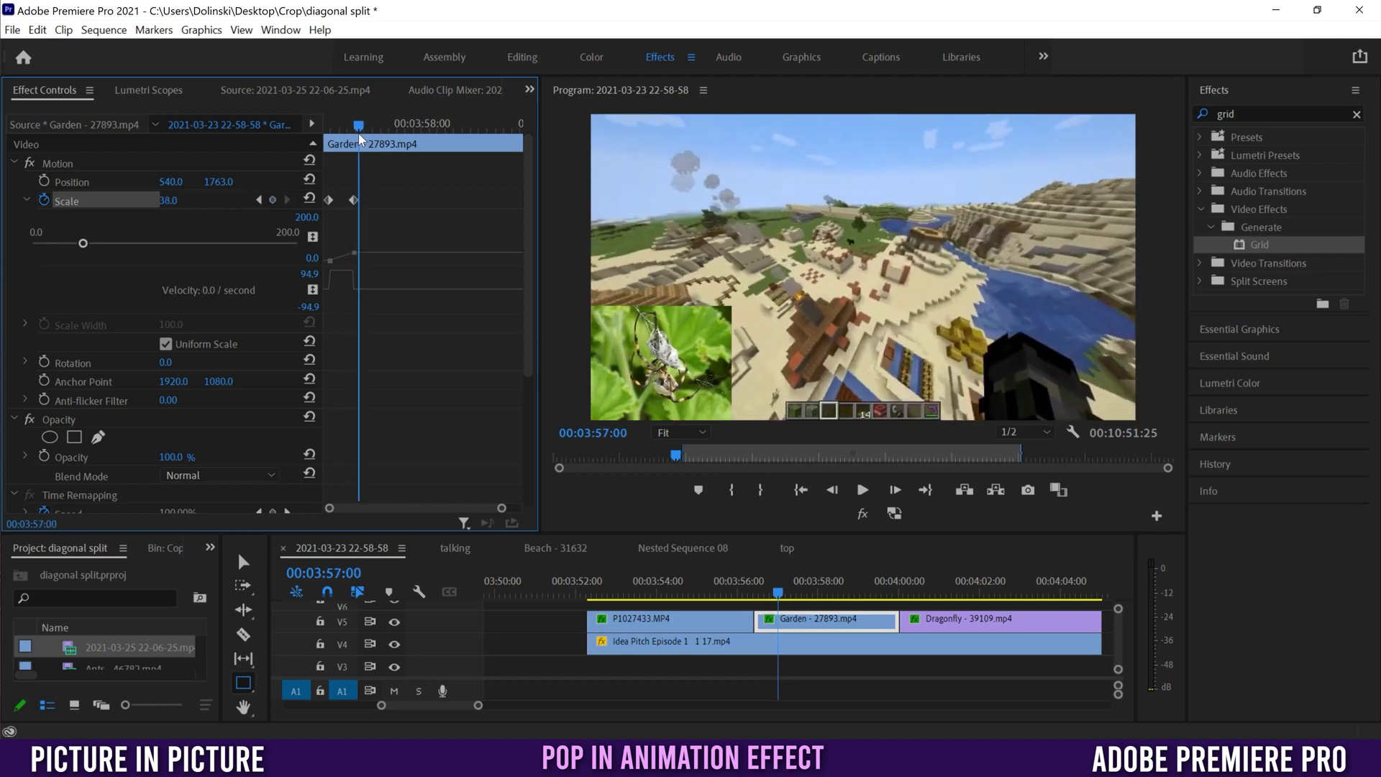
click(273, 201)
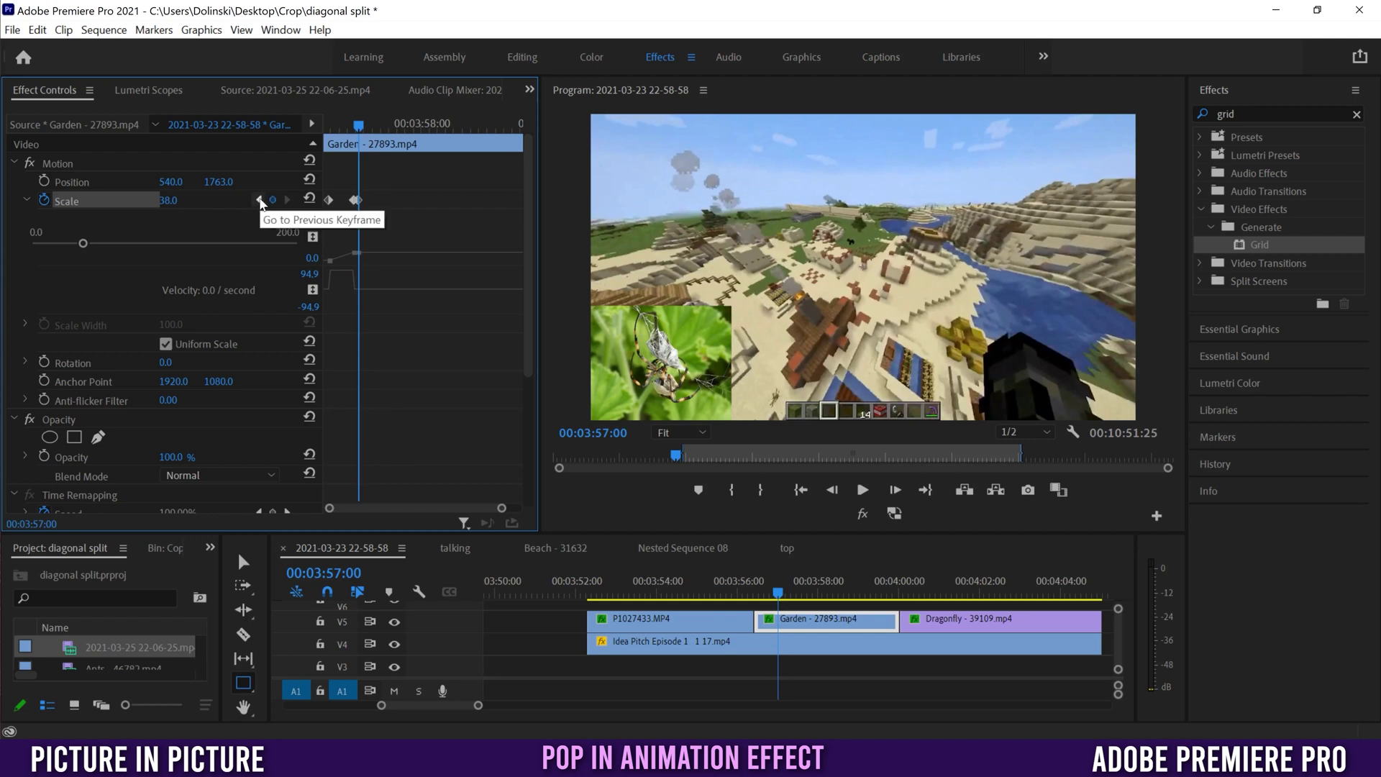
- Set the middle Scale keyframe at 00:03:56:28 to 40
click(256, 200)
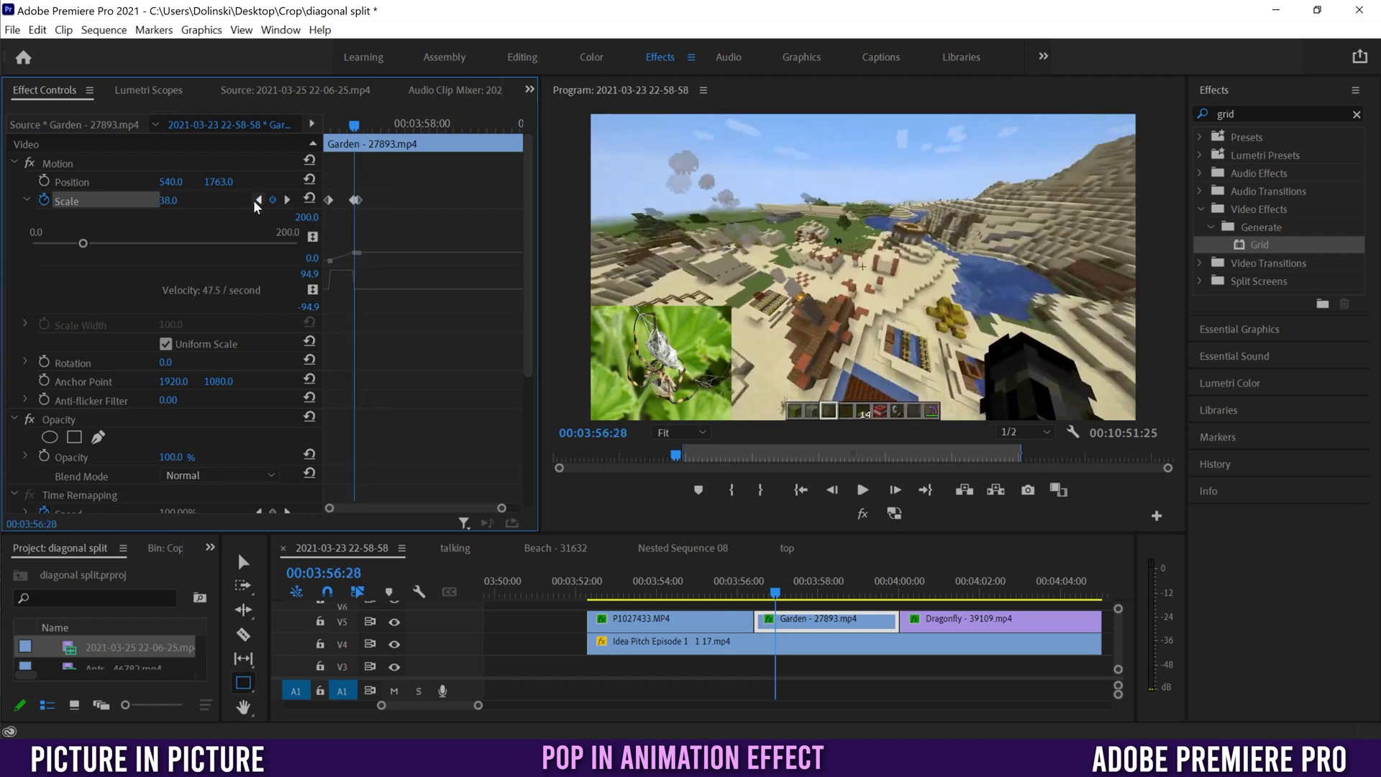
click(162, 206)
text(40)
key(Return)
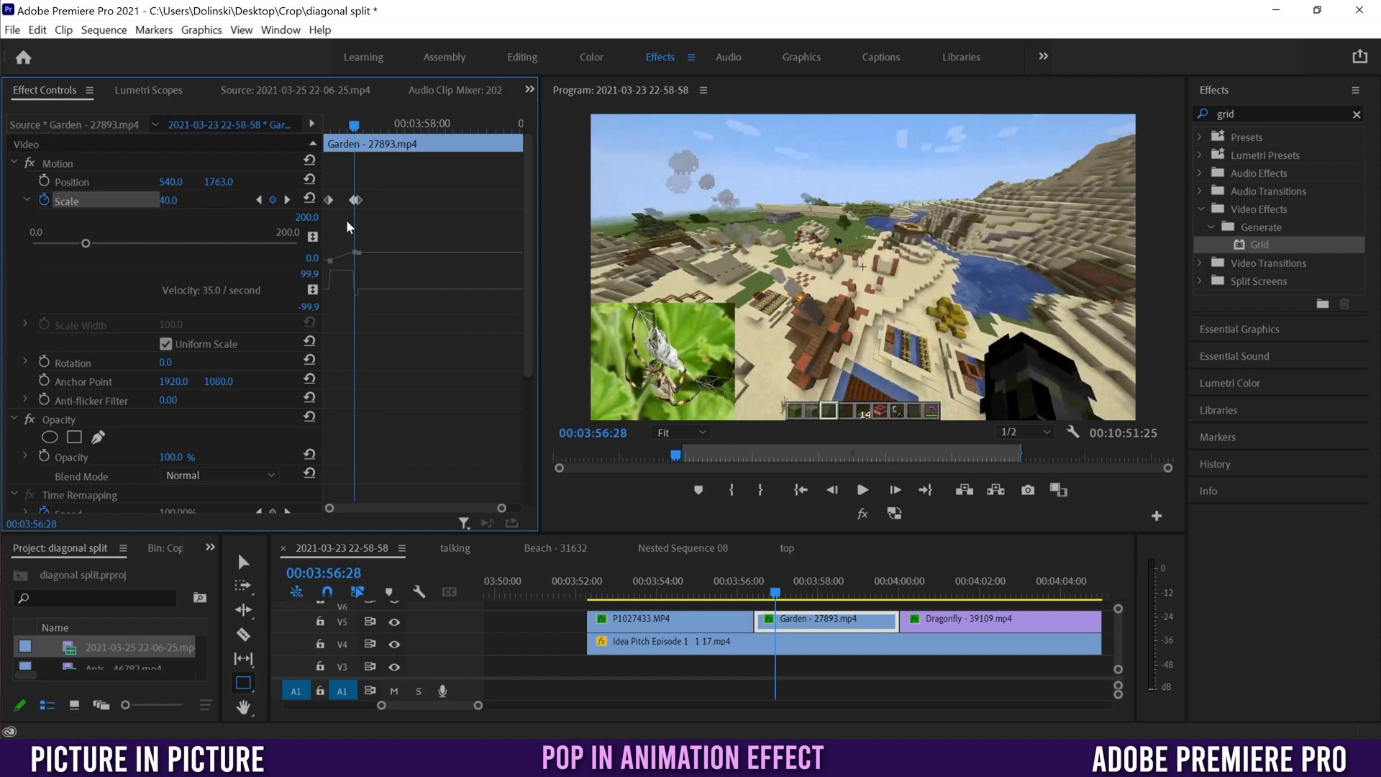
- Change the three Scale keyframes to Bezier interpolation and play the pop-in from the start of the Garden clip
mouse_move(354, 126)
mouse_down()
mouse_move(330, 127)
mouse_move(362, 137)
mouse_move(343, 133)
mouse_up()
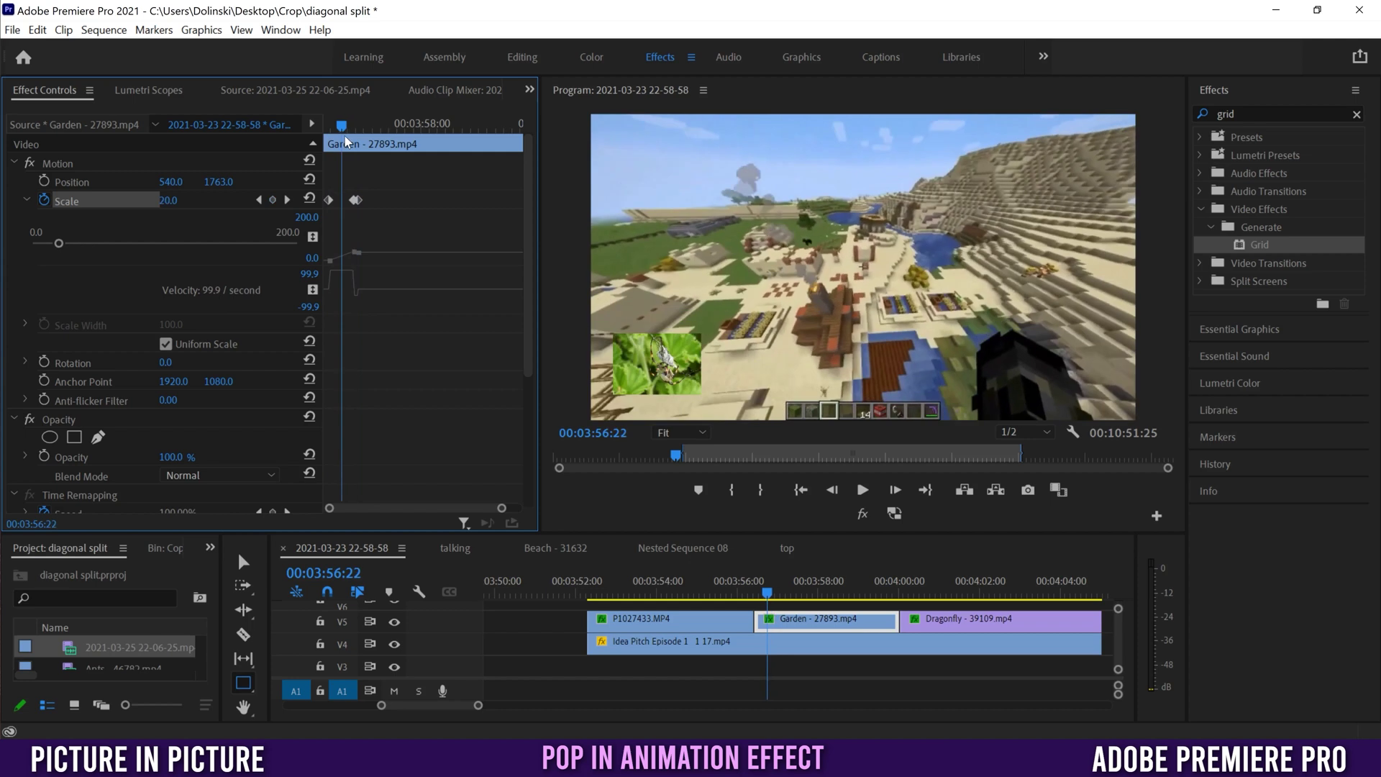
drag(380, 185, 328, 204)
right_click(353, 200)
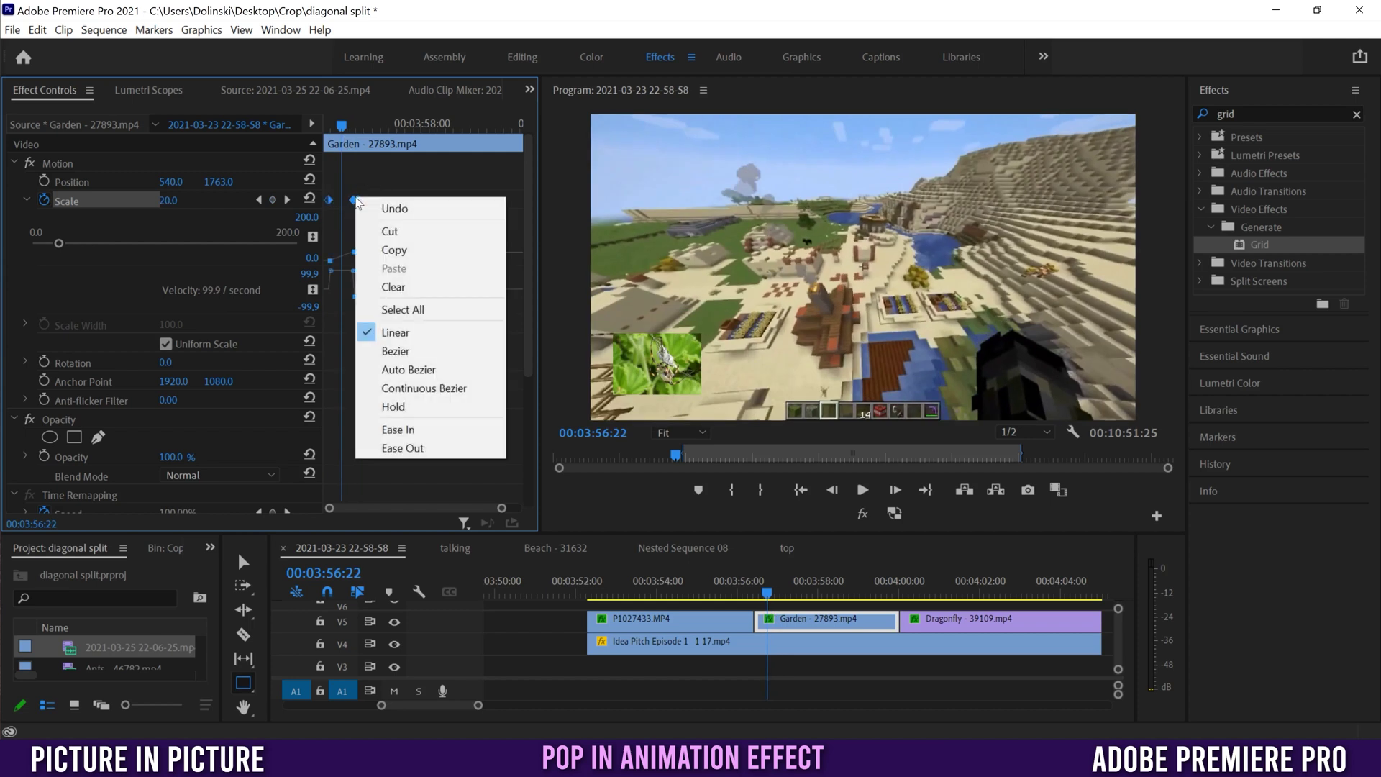
click(400, 350)
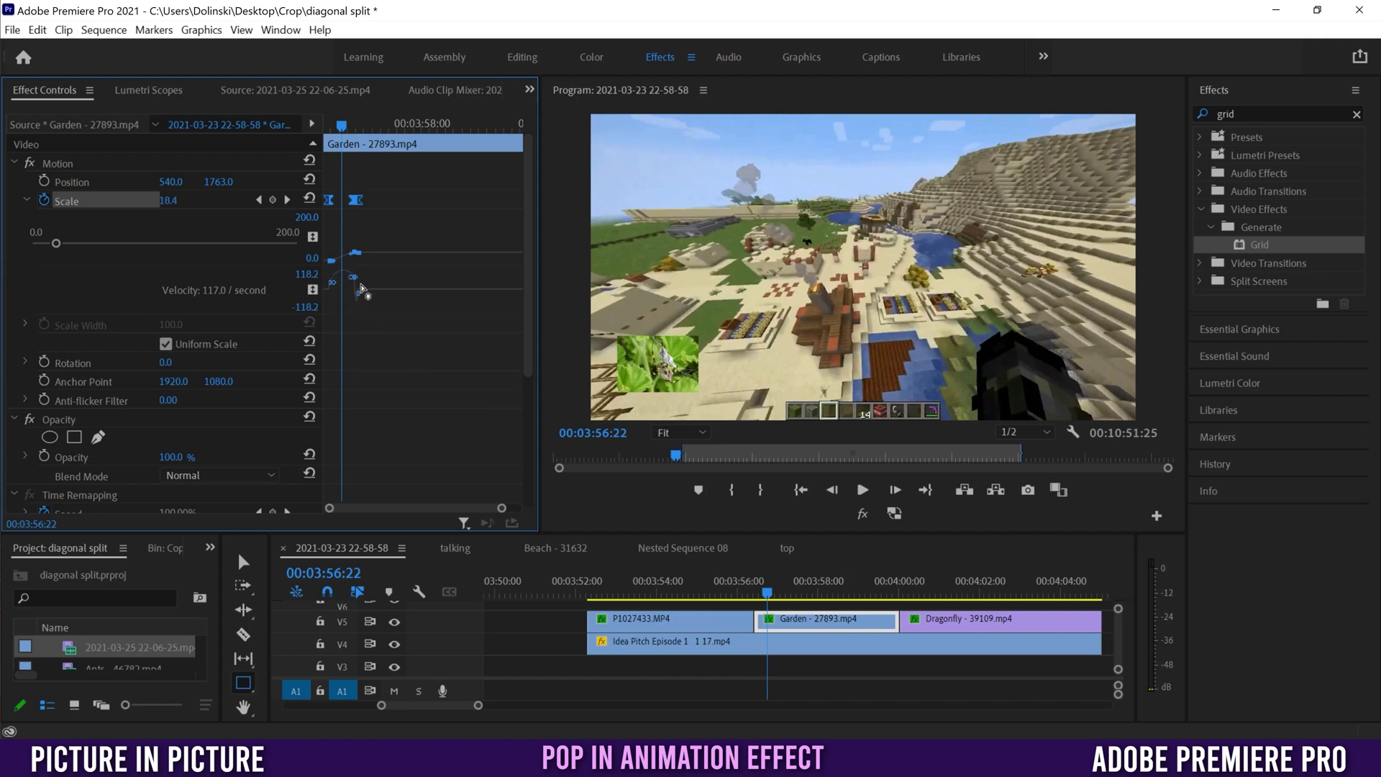
drag(339, 118, 326, 120)
click(864, 493)
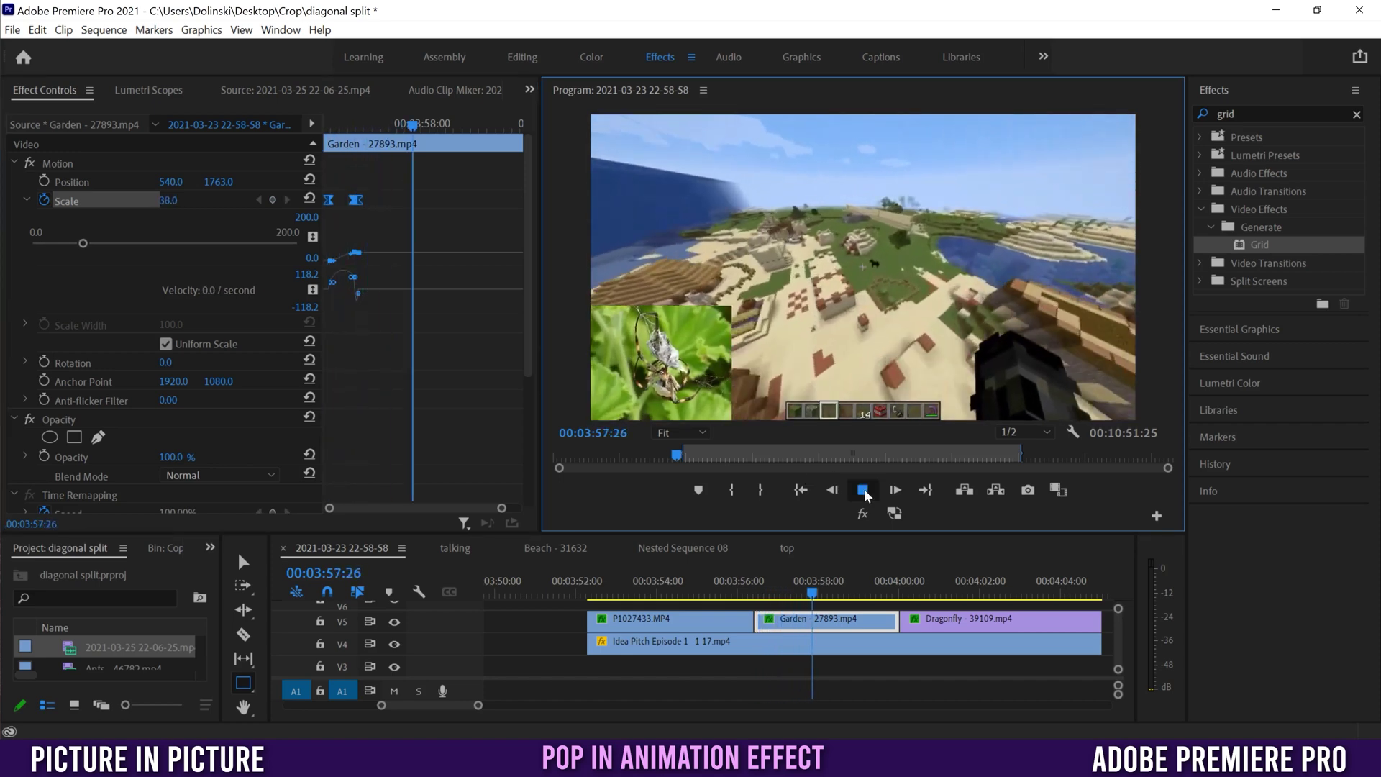
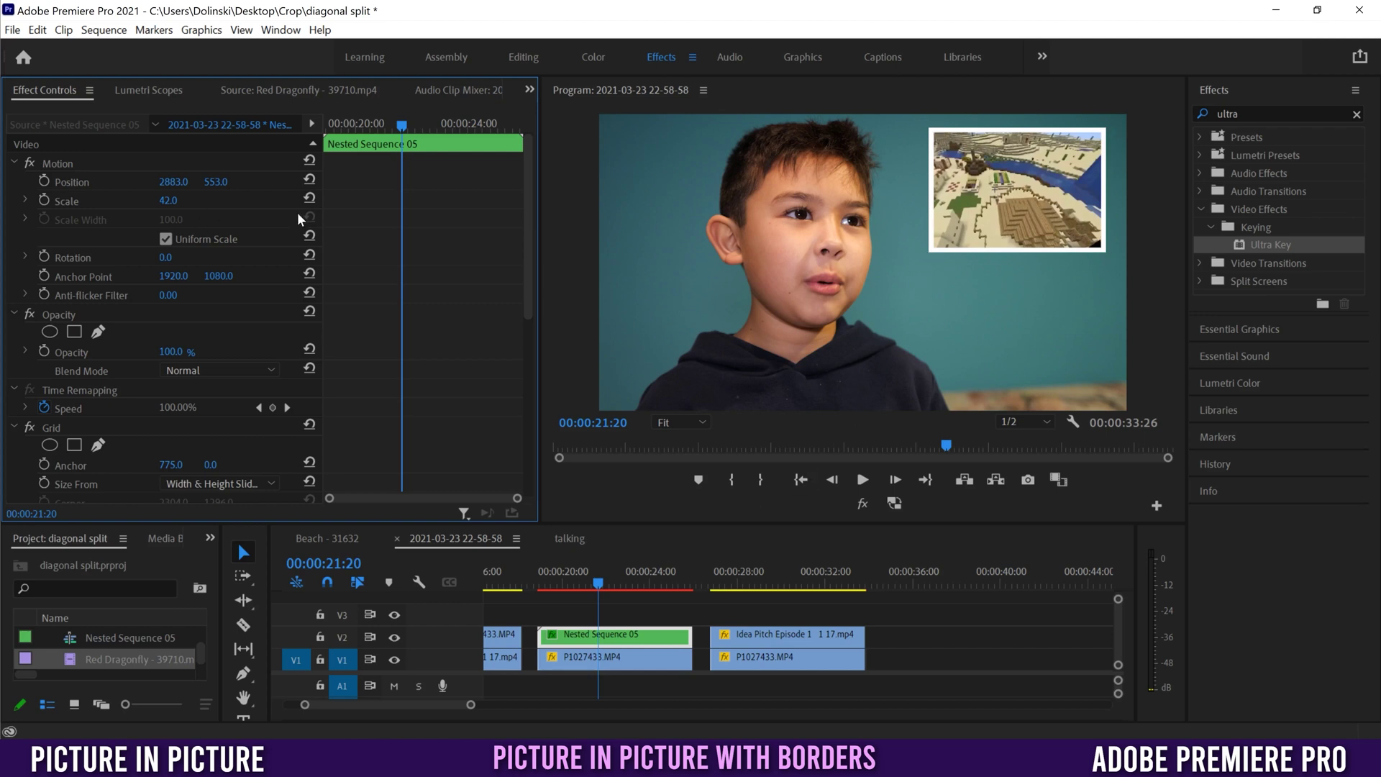
- Enlarge the bordered Nested Sequence 05 overlay to scale 47 and place it at position 2822, 597
drag(167, 200, 246, 182)
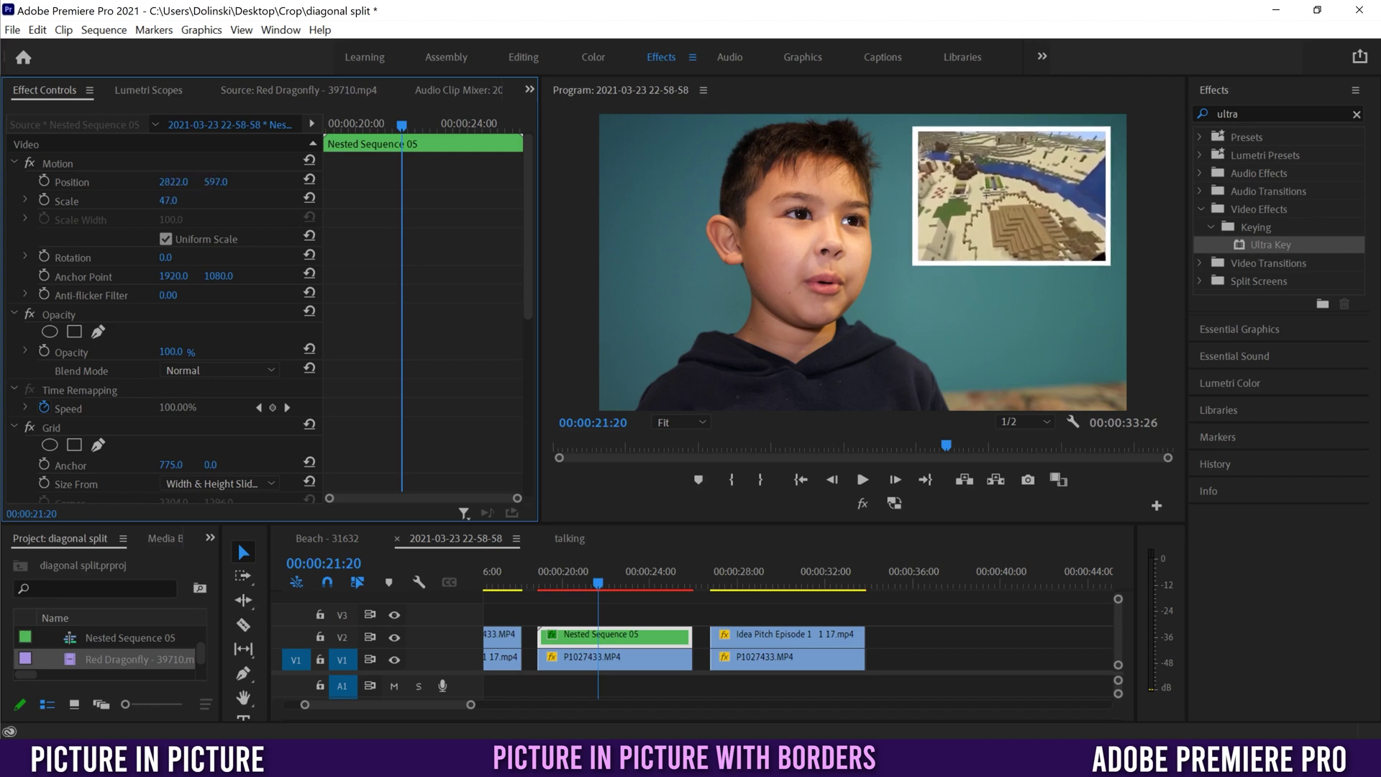
- Nest the Idea Pitch Episode 1 clip on V2 near 00:00:30:00 as a sequence named "top"
click(783, 572)
click(798, 636)
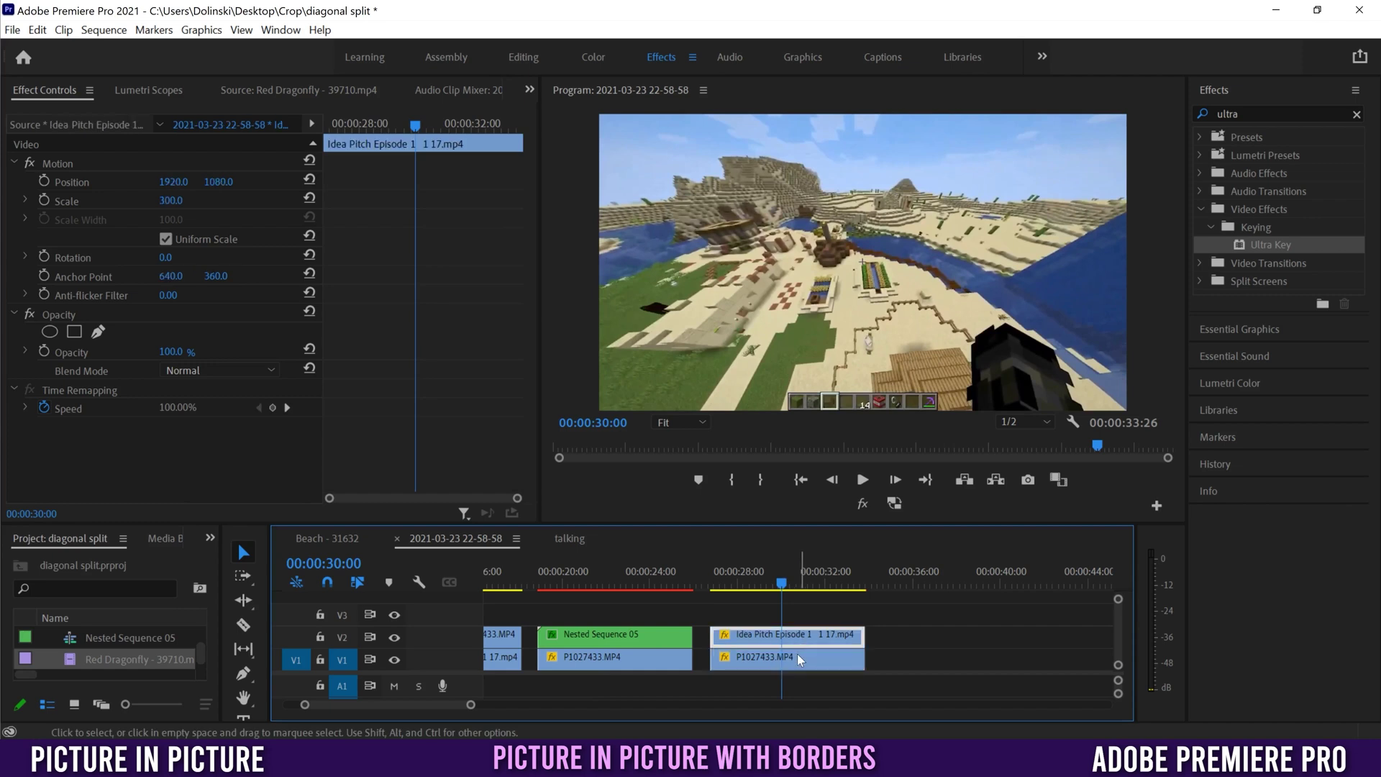
click(797, 656)
click(800, 636)
right_click(795, 636)
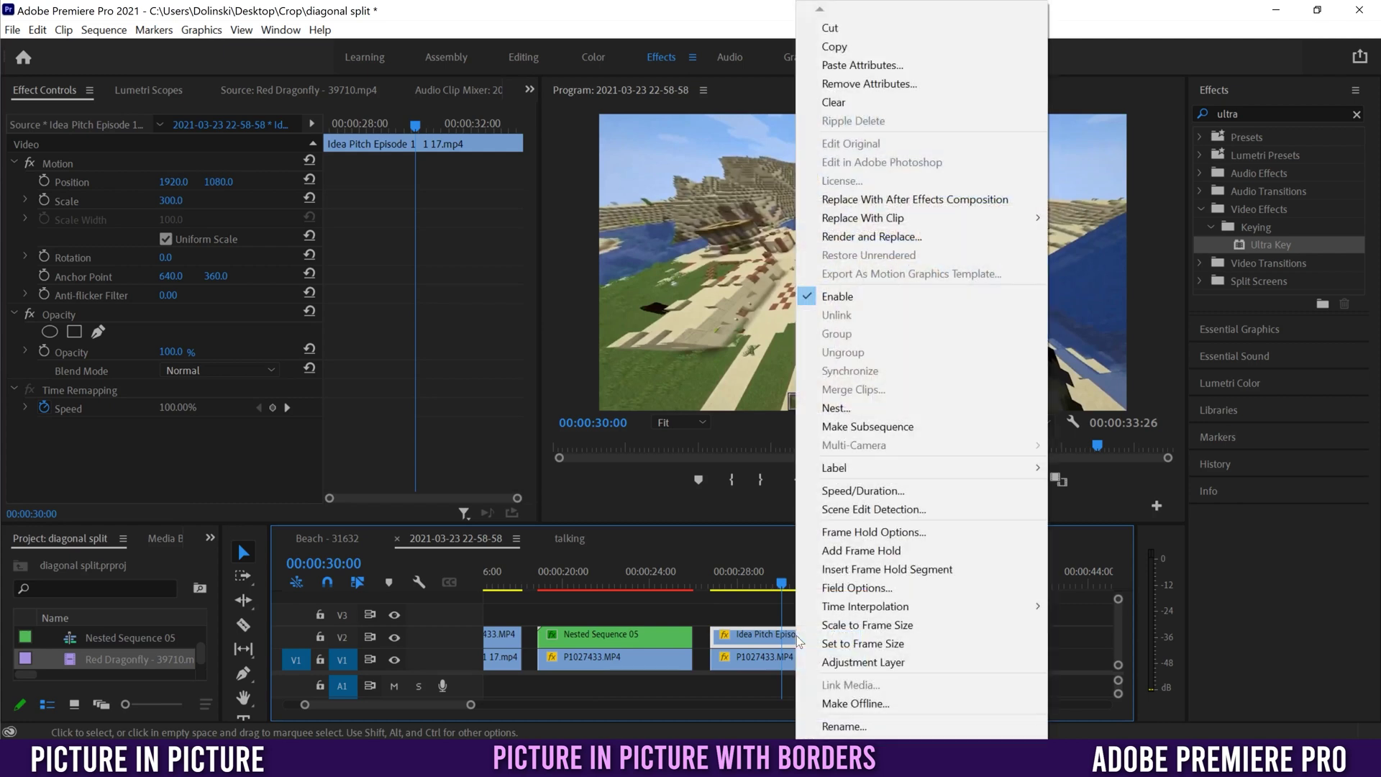
click(847, 407)
text(top)
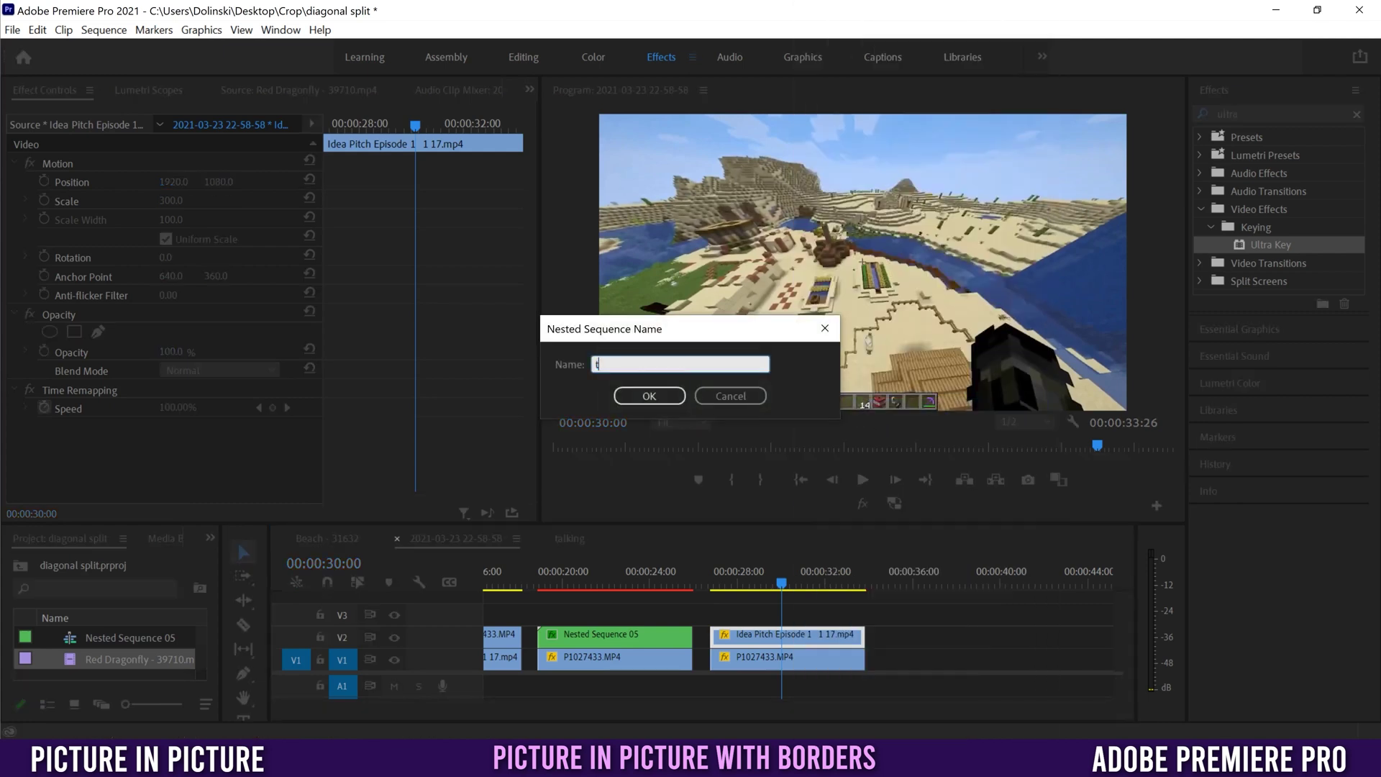
click(657, 390)
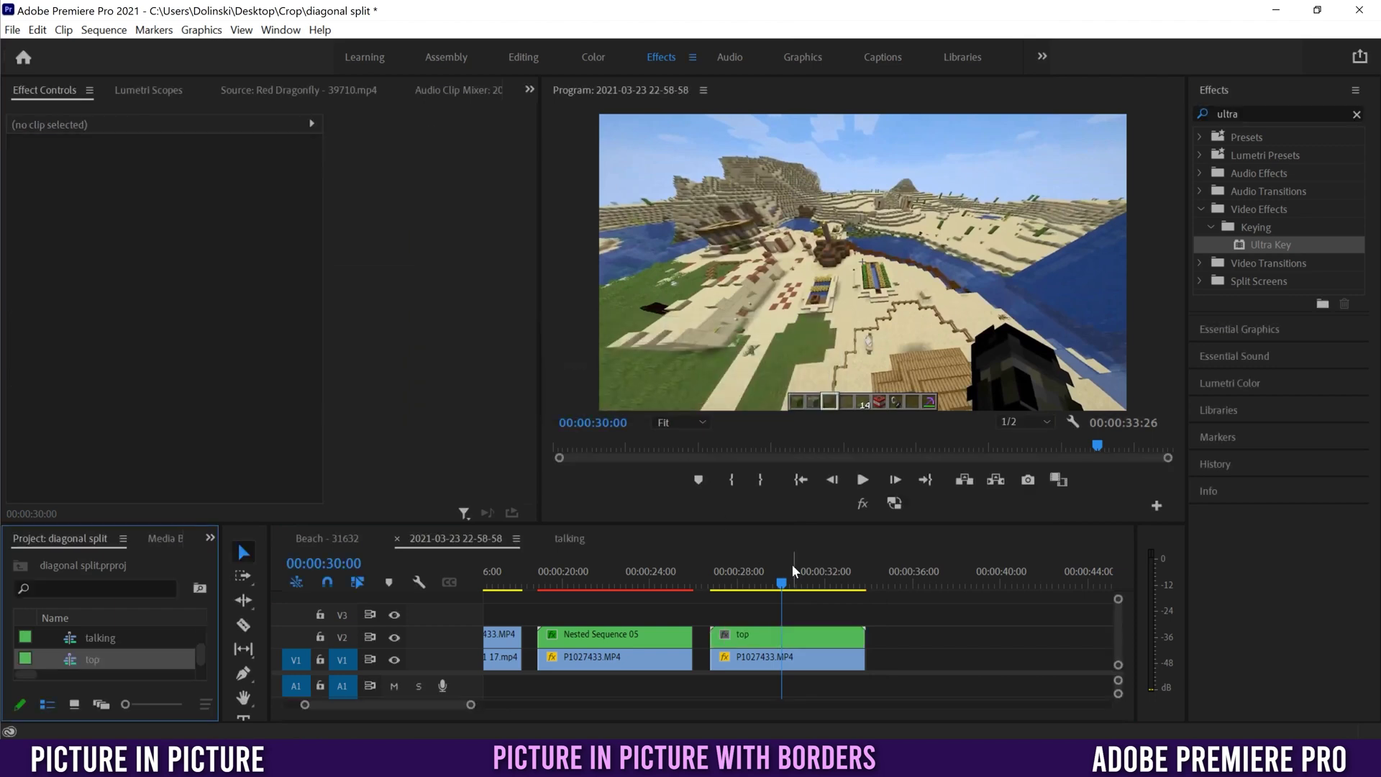
- Find the Grid video effect and apply it to the nested "top" clip
click(791, 634)
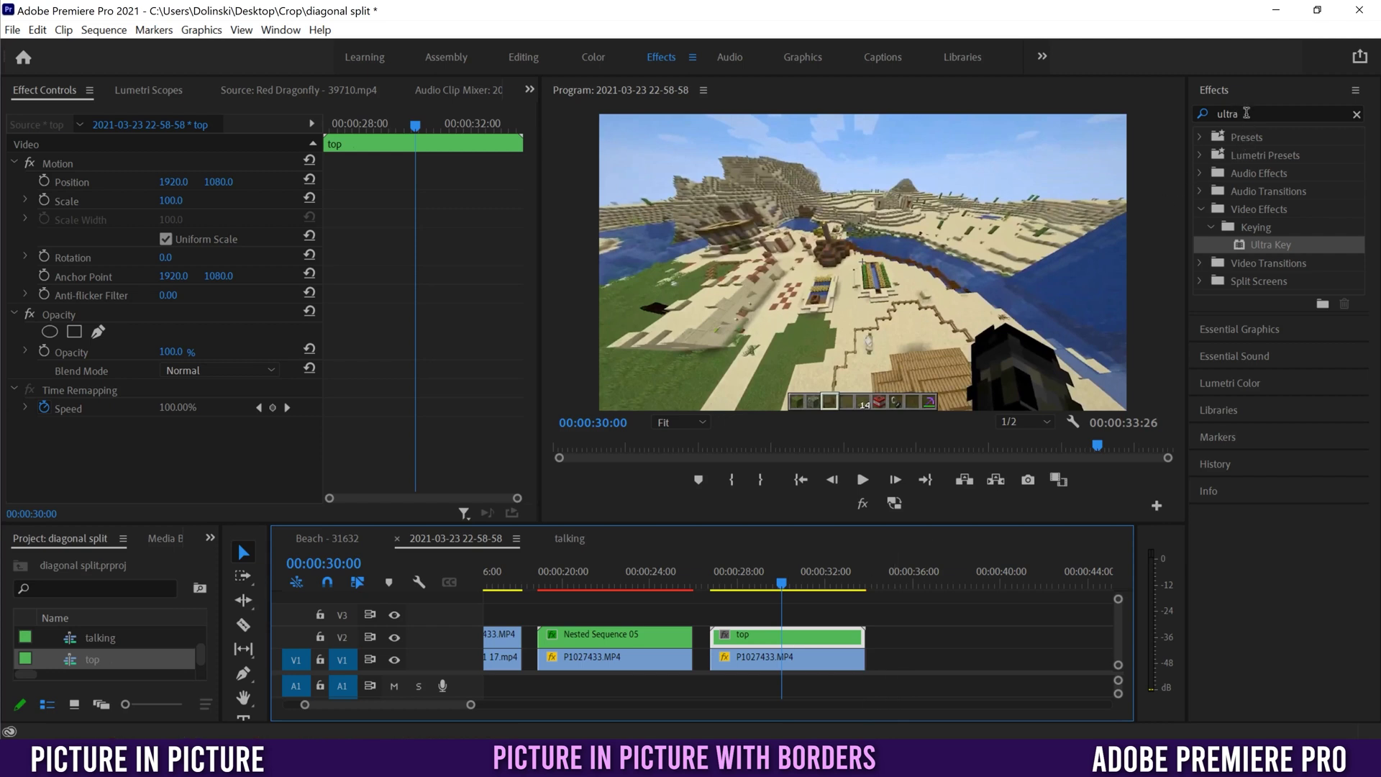
click(1206, 117)
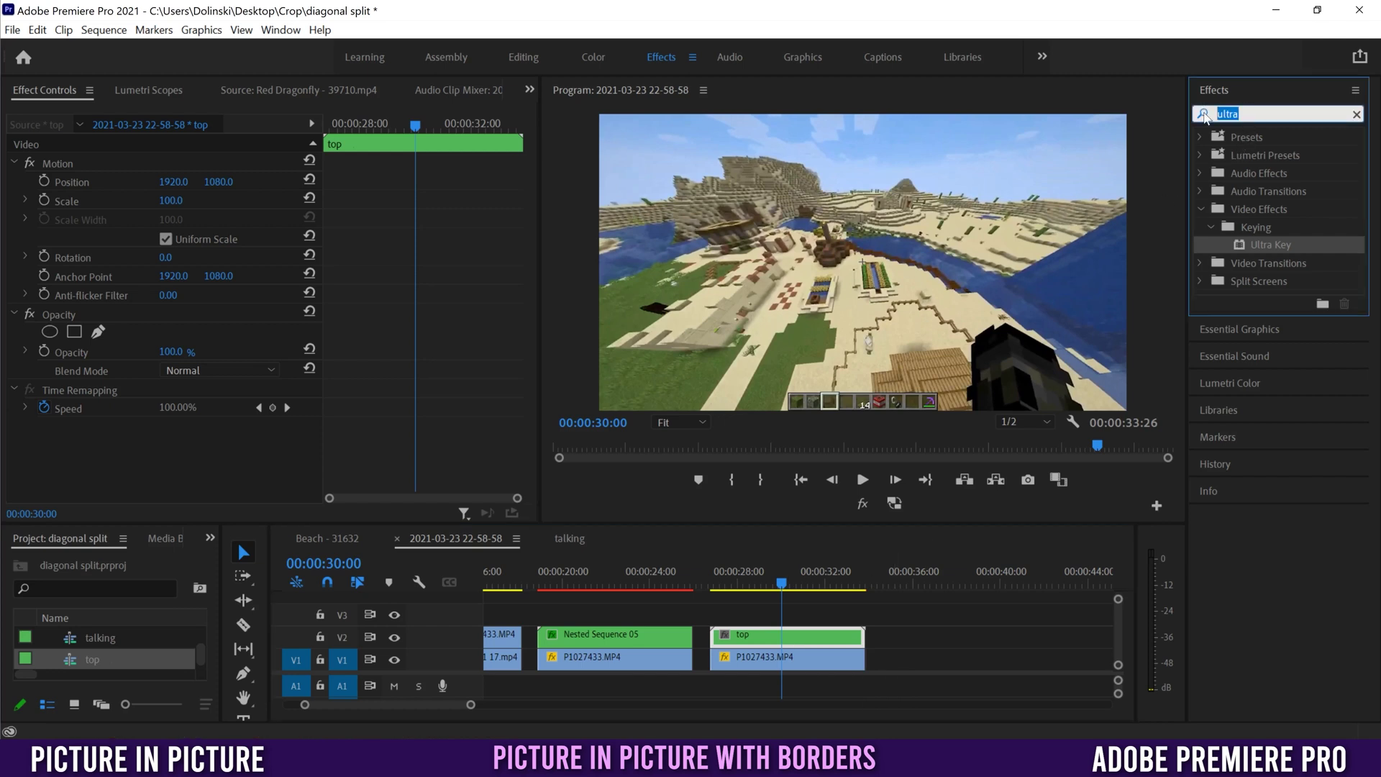
text(grid)
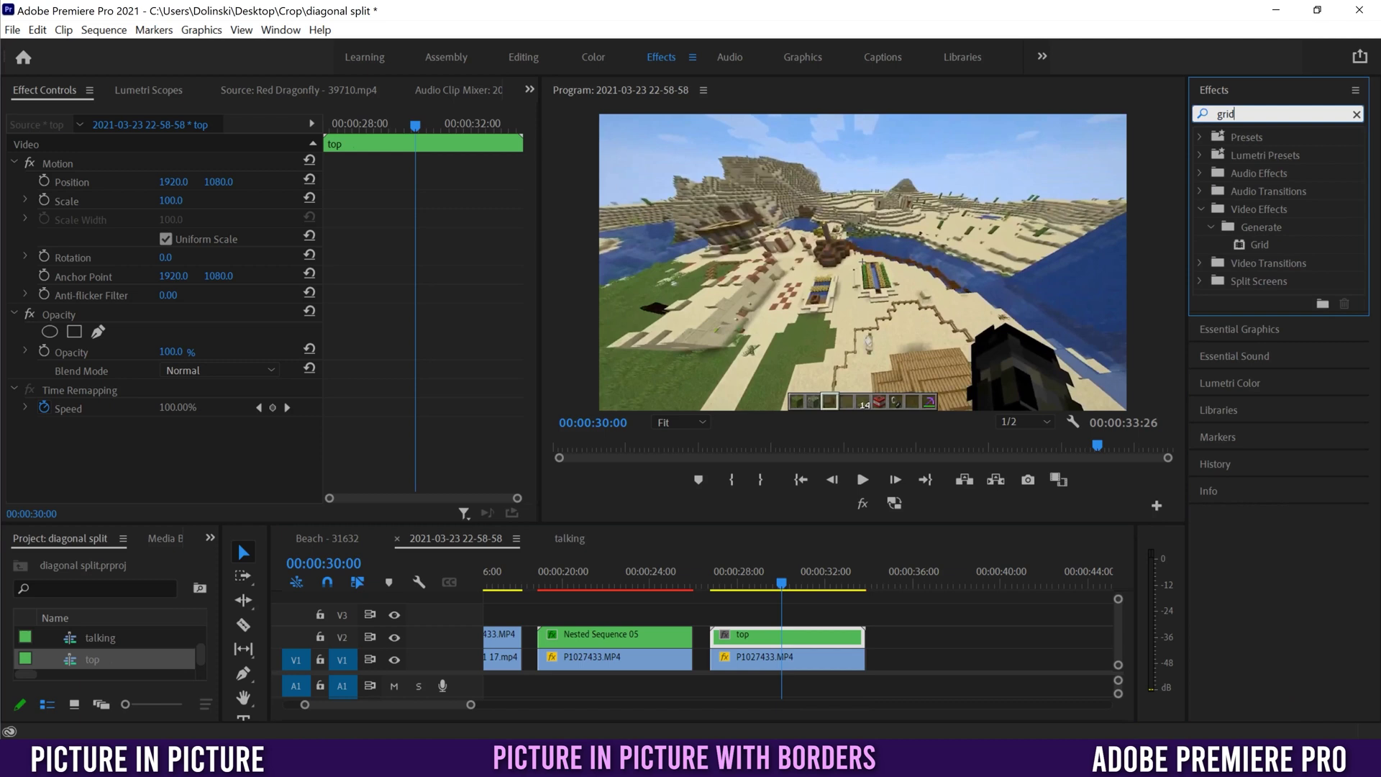
click(1238, 246)
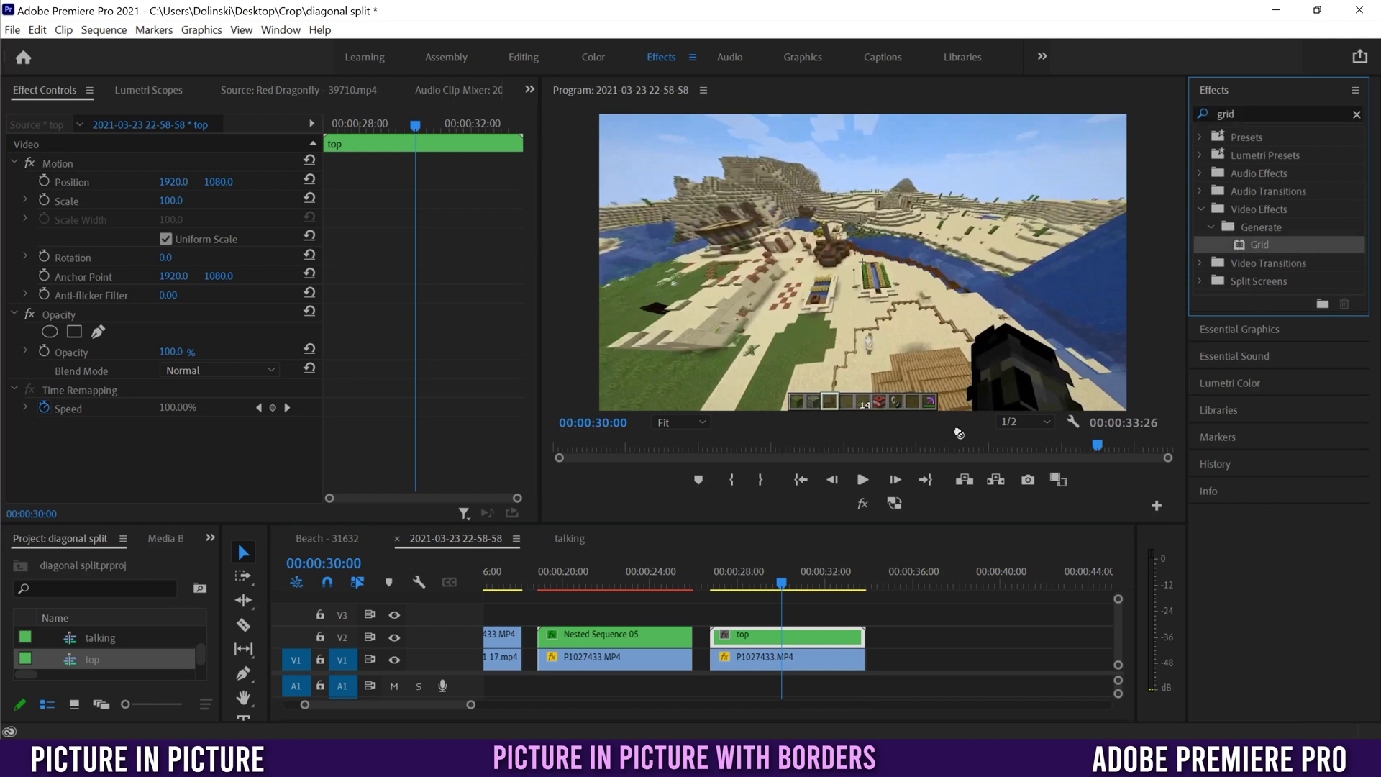
drag(959, 433, 766, 637)
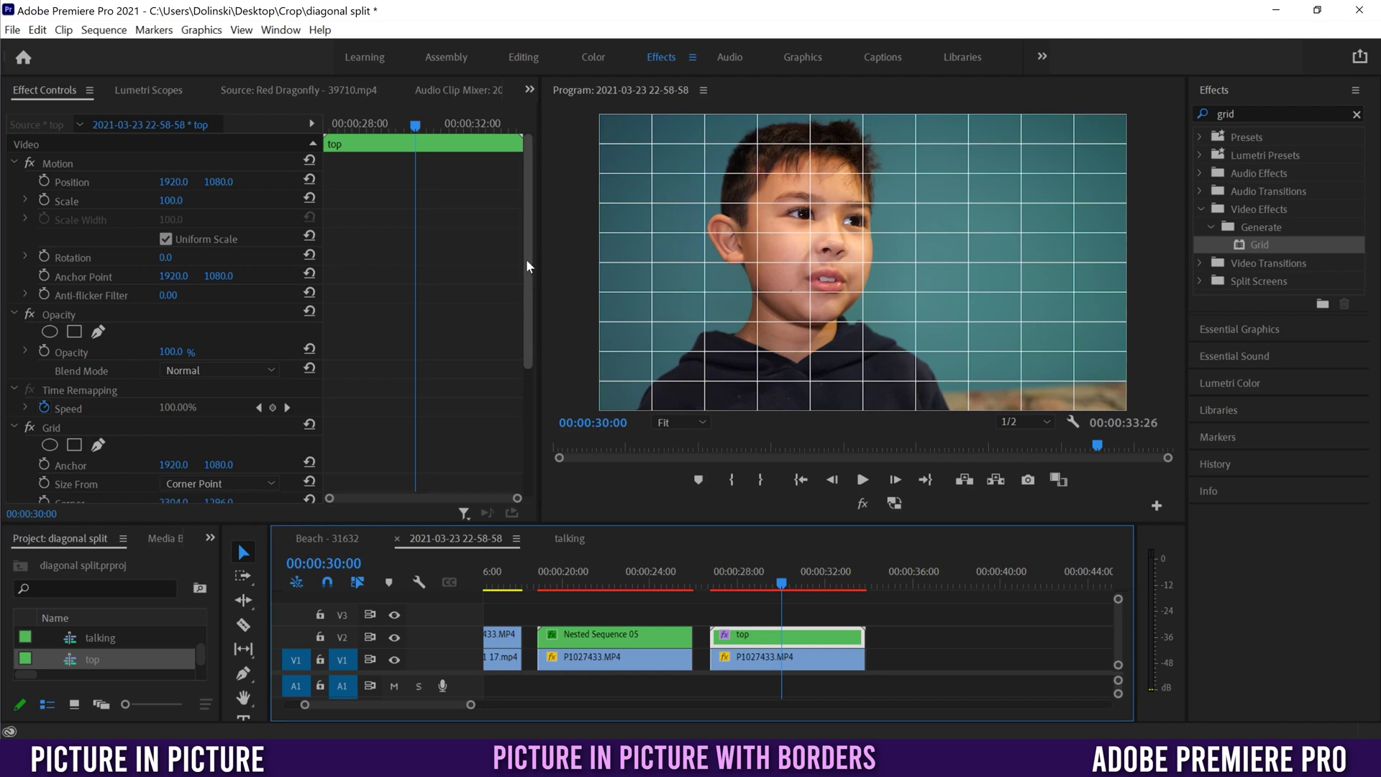
- Set the Grid effect's blending mode to Normal and its anchor to 0, 0
scroll(525, 259, down, 5)
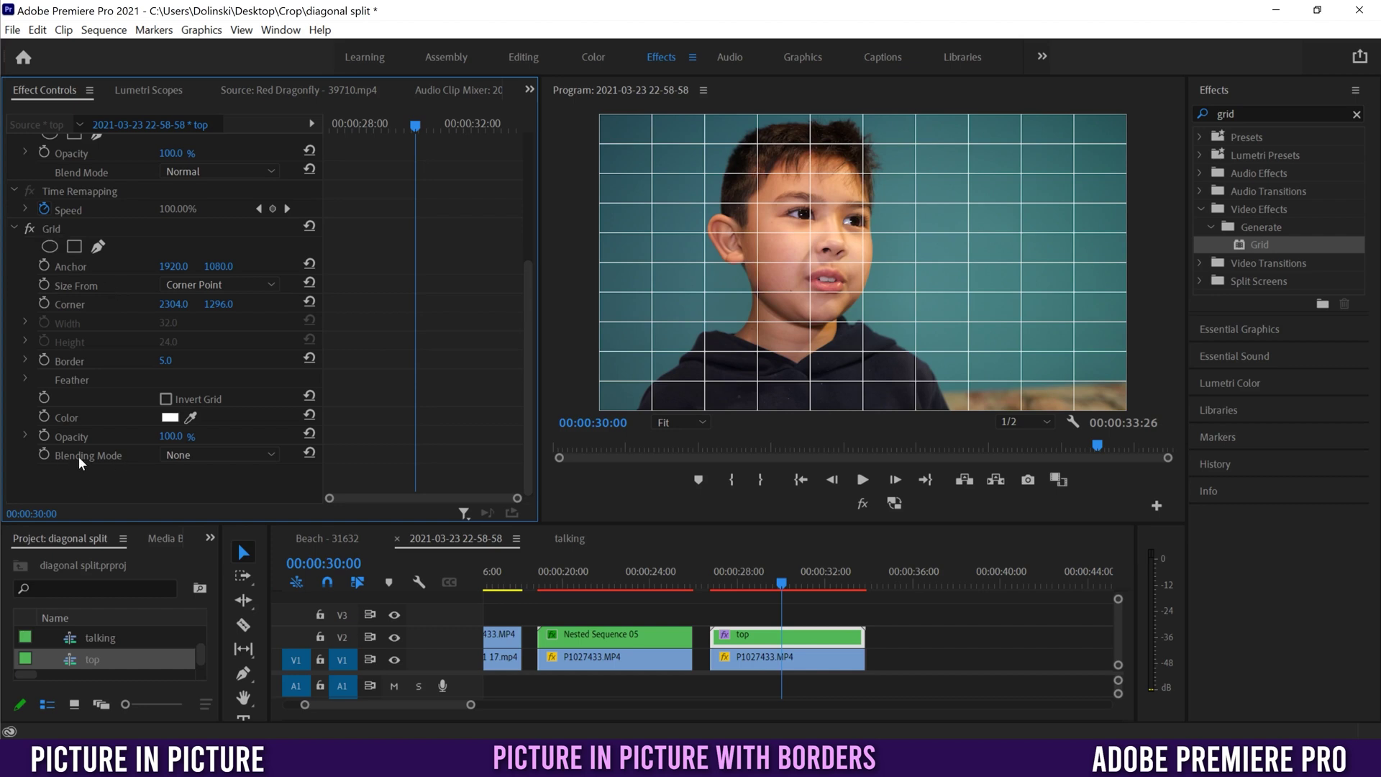
click(192, 455)
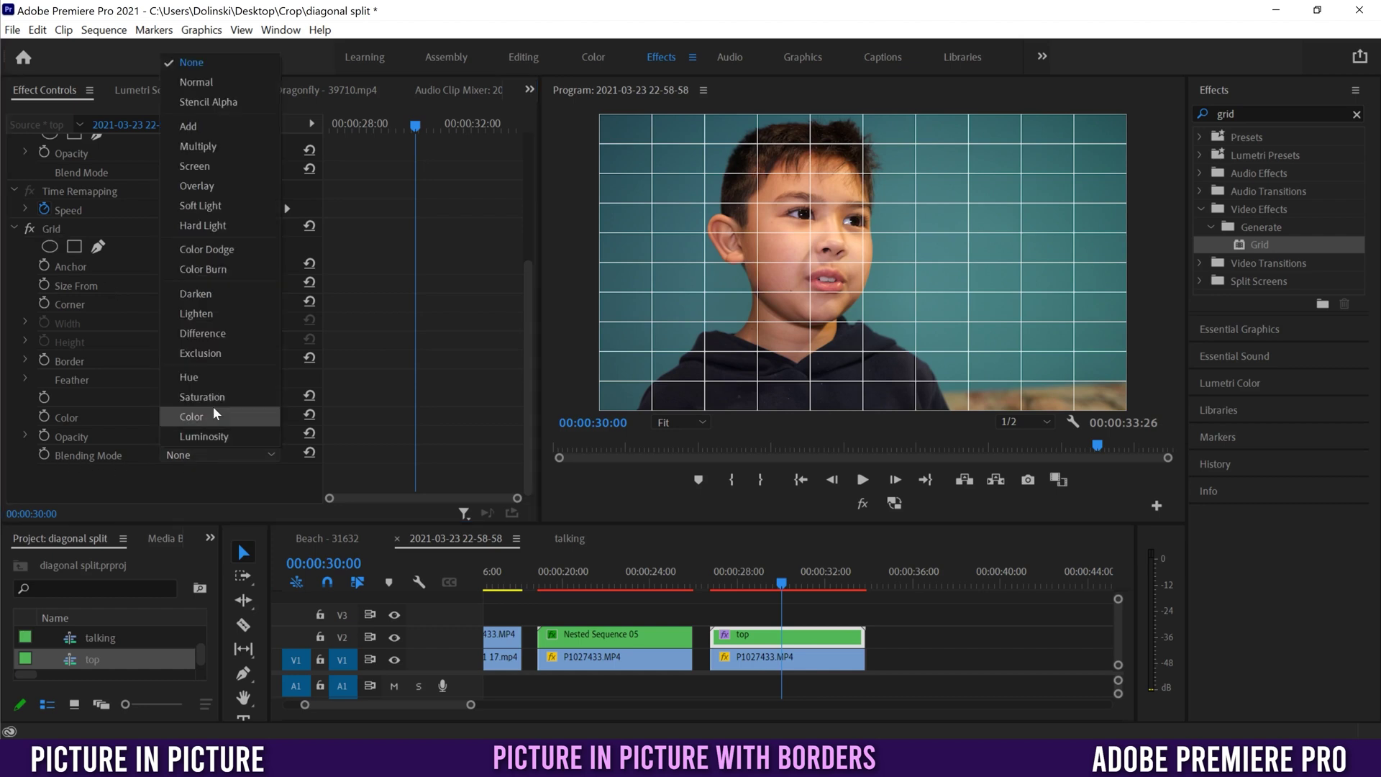
click(208, 83)
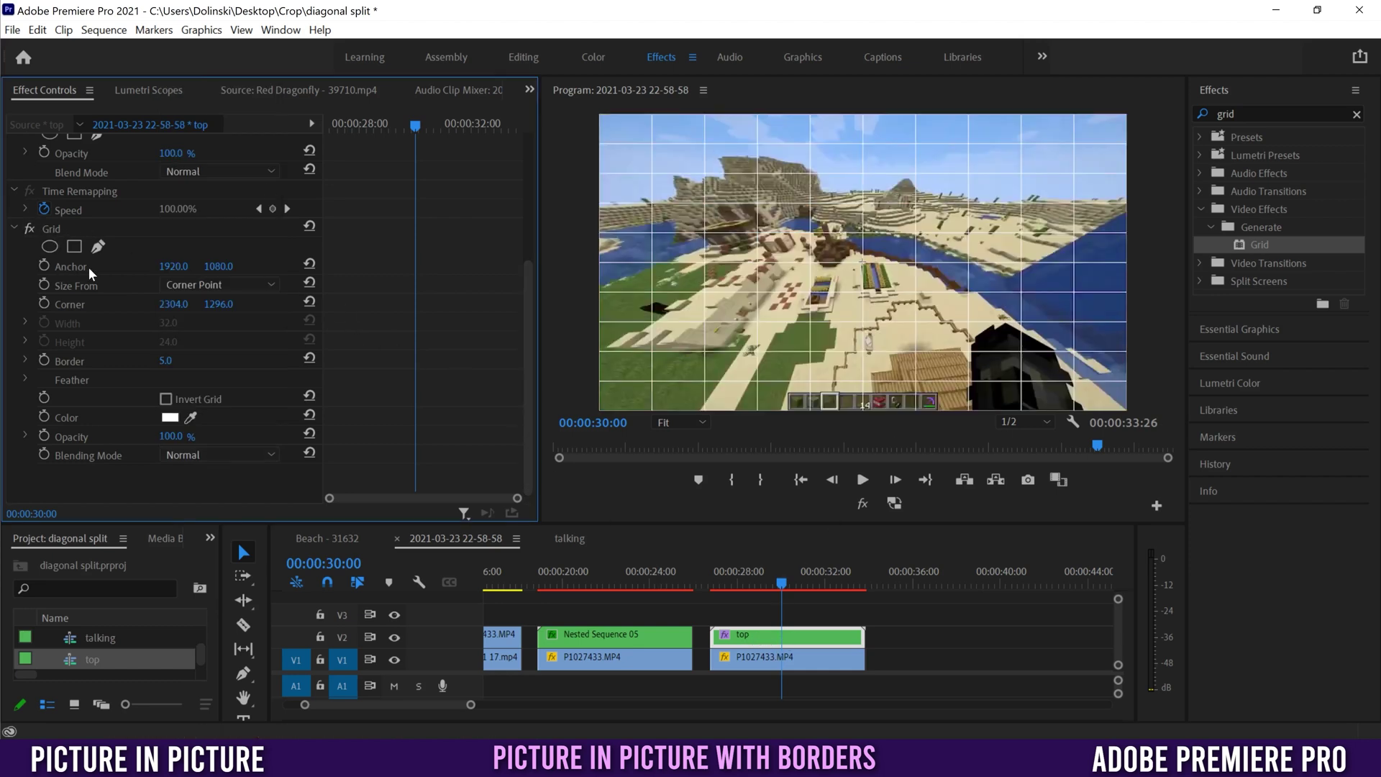
click(186, 266)
text(0)
key(Tab)
text(0)
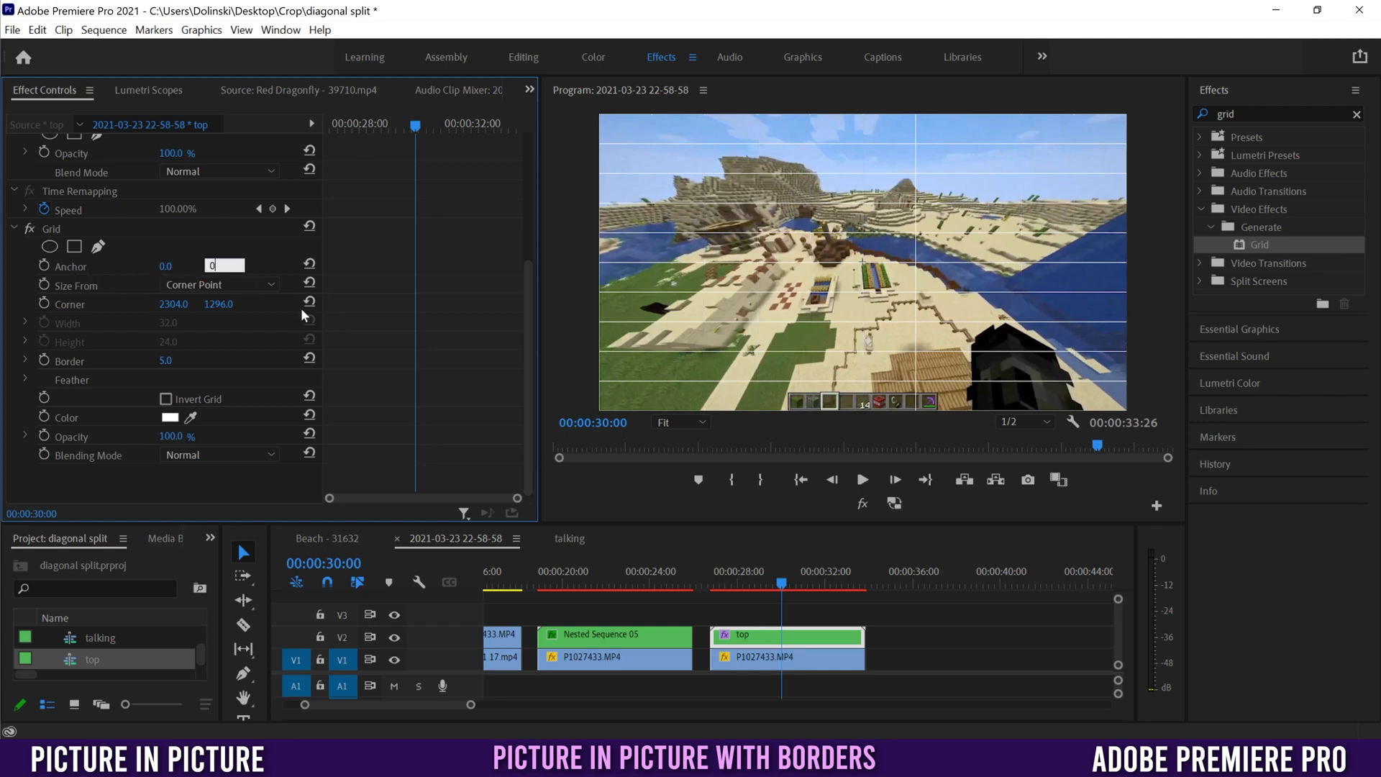
- Size the grid from Width & Height Sliders at 3840 by 2160 and thicken its border to 159
click(247, 280)
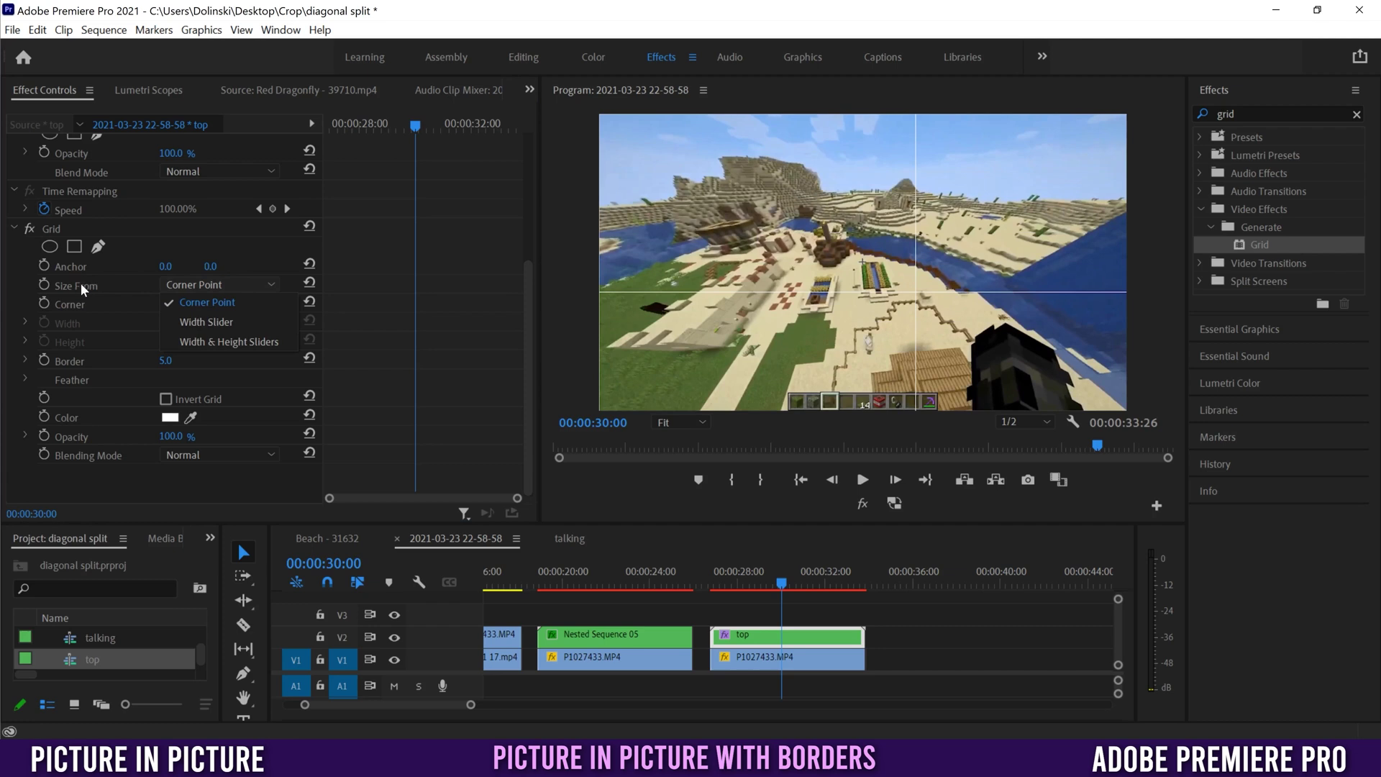
click(238, 342)
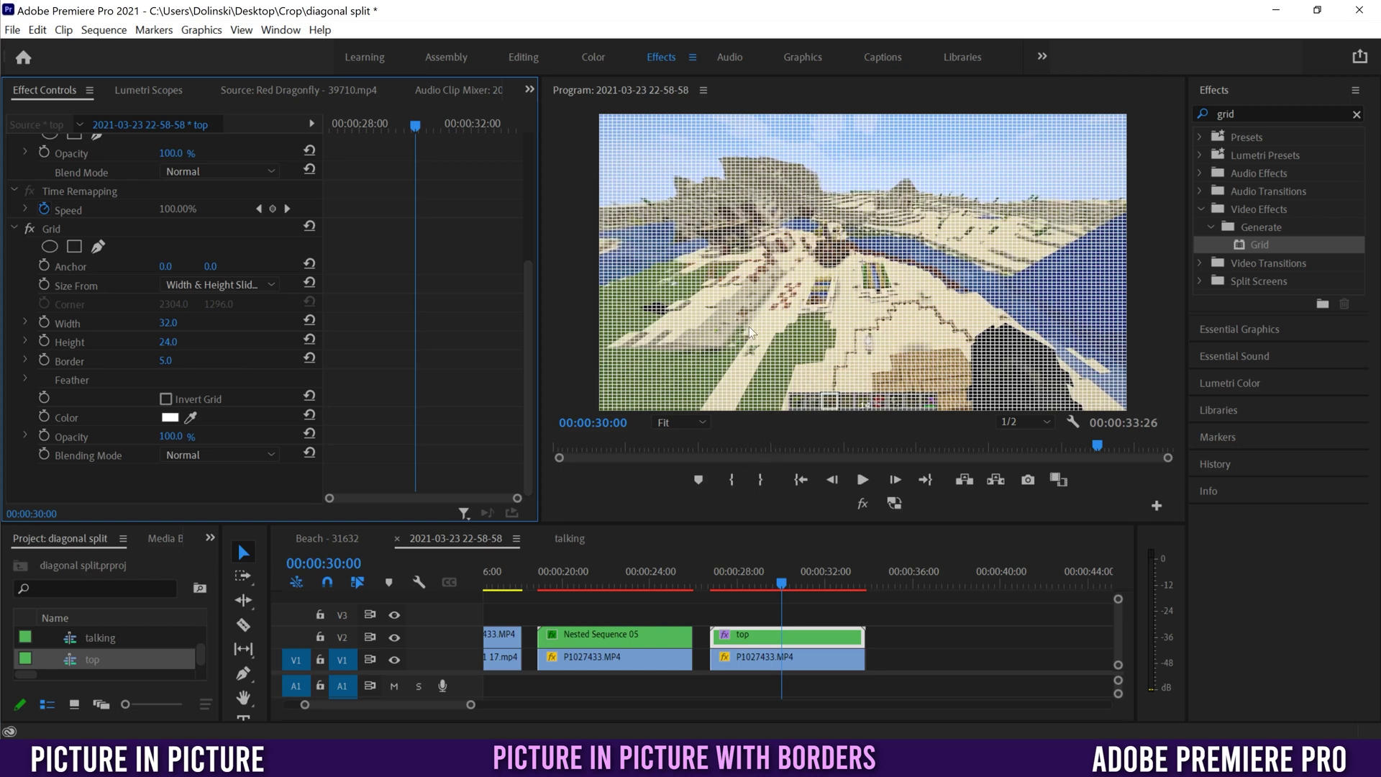
click(170, 322)
text(3840)
click(169, 342)
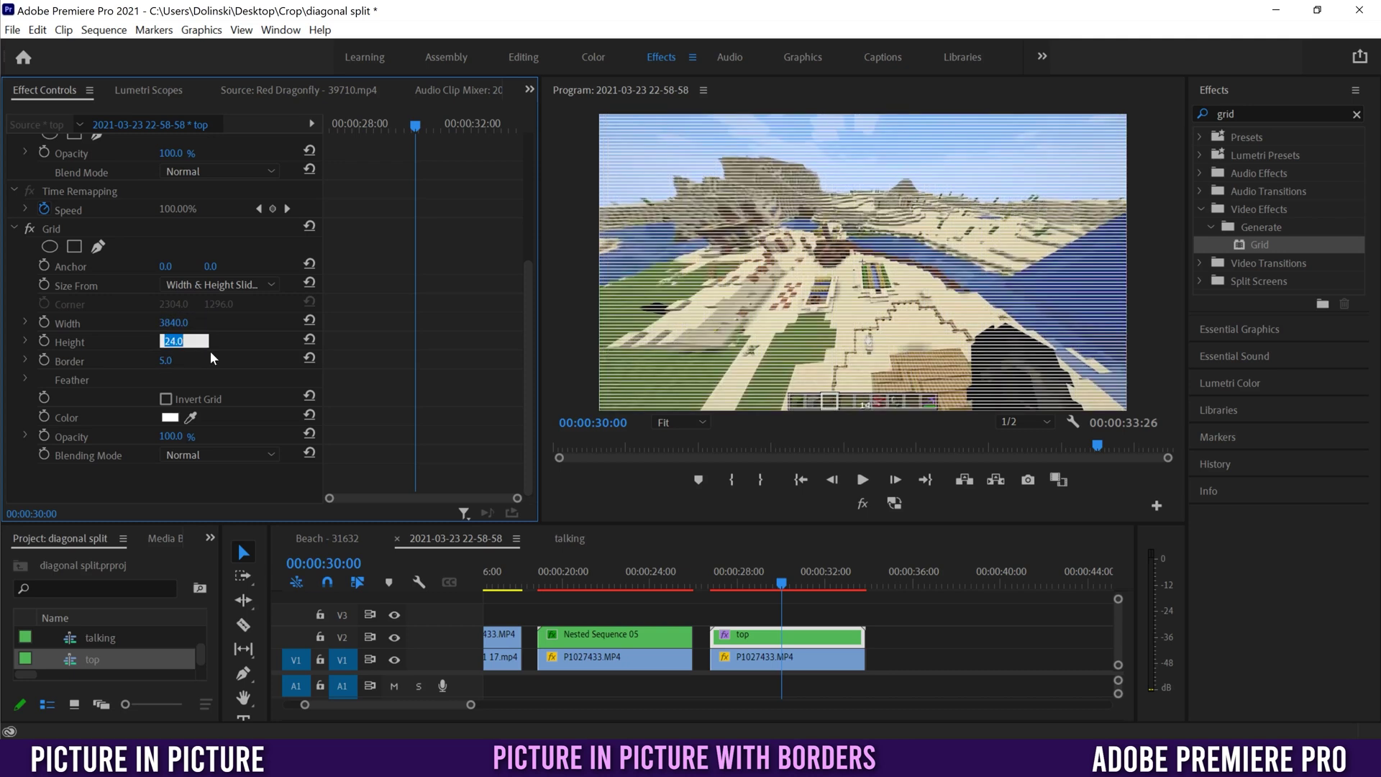
text(2160)
key(Return)
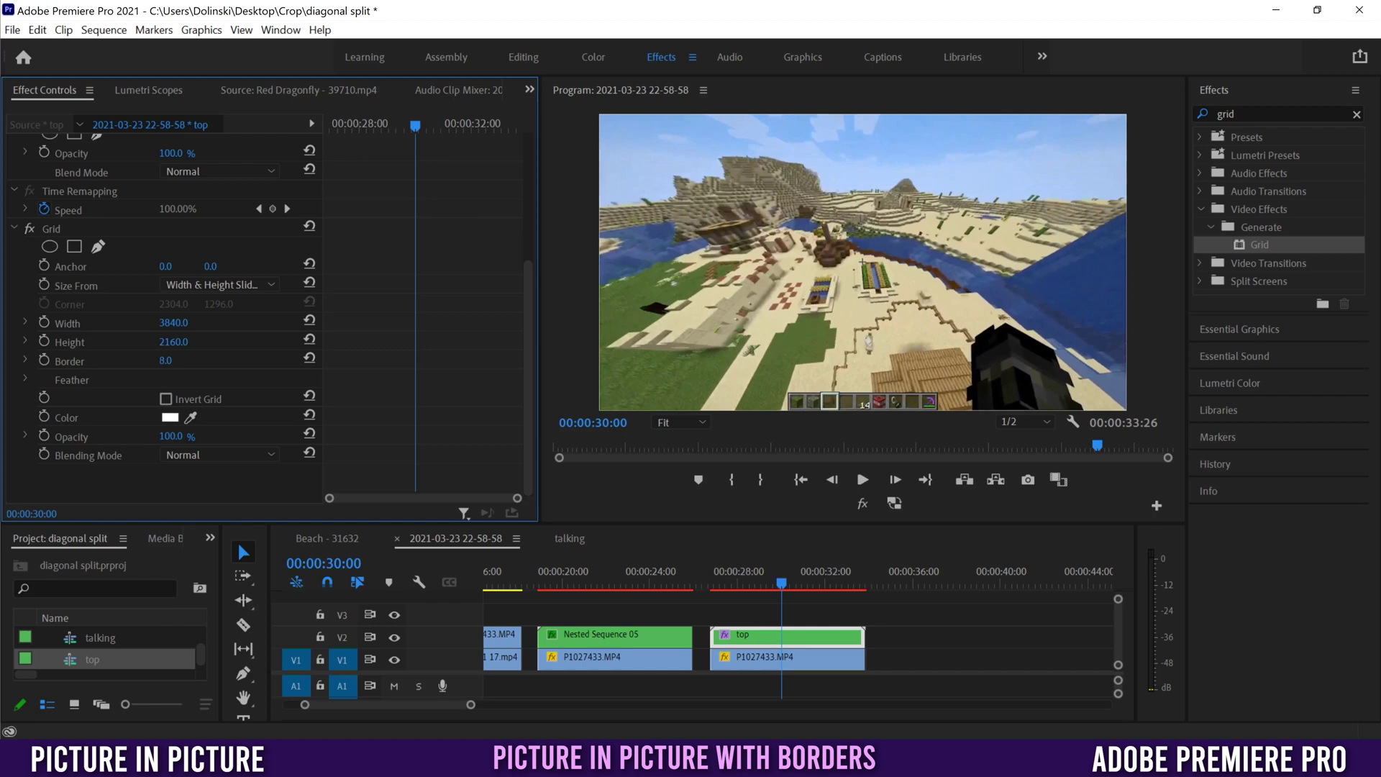
drag(165, 359, 208, 360)
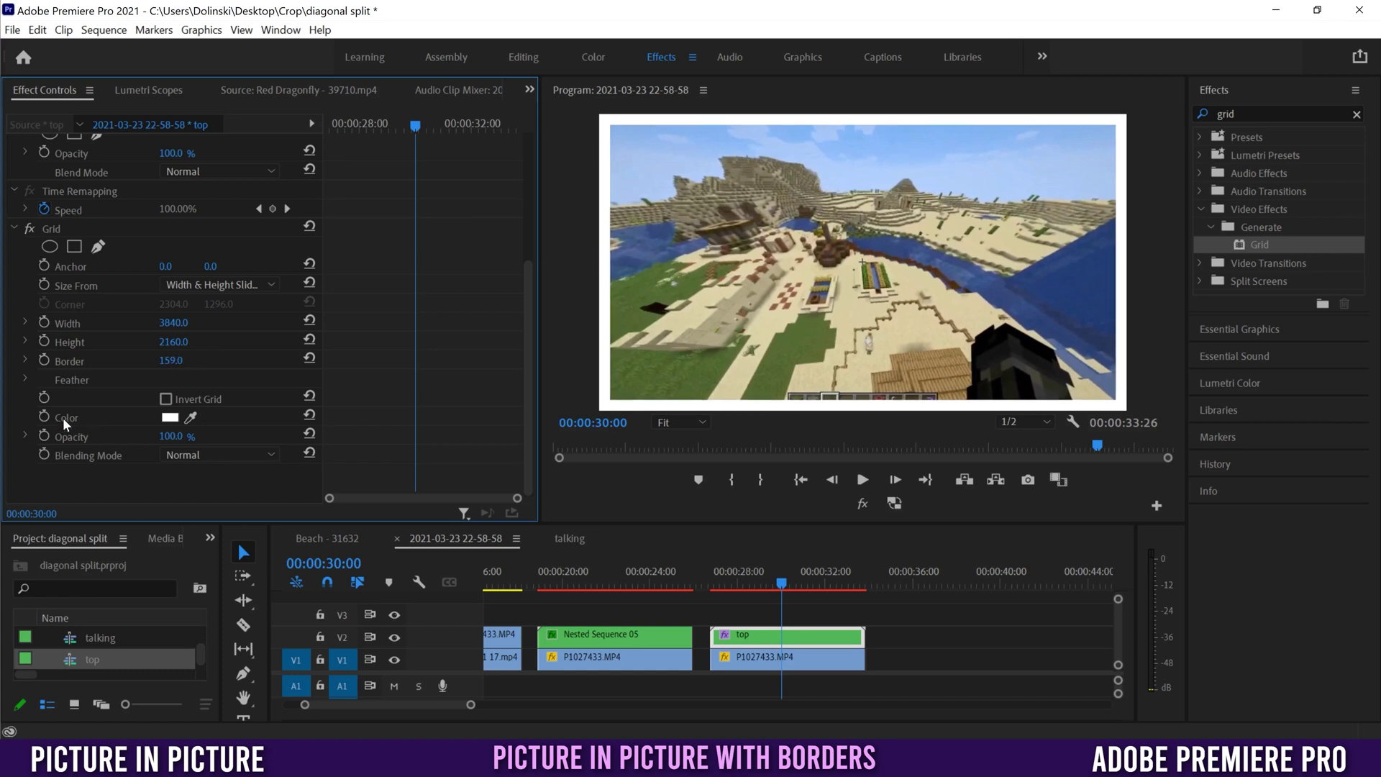
click(170, 417)
drag(980, 400, 987, 430)
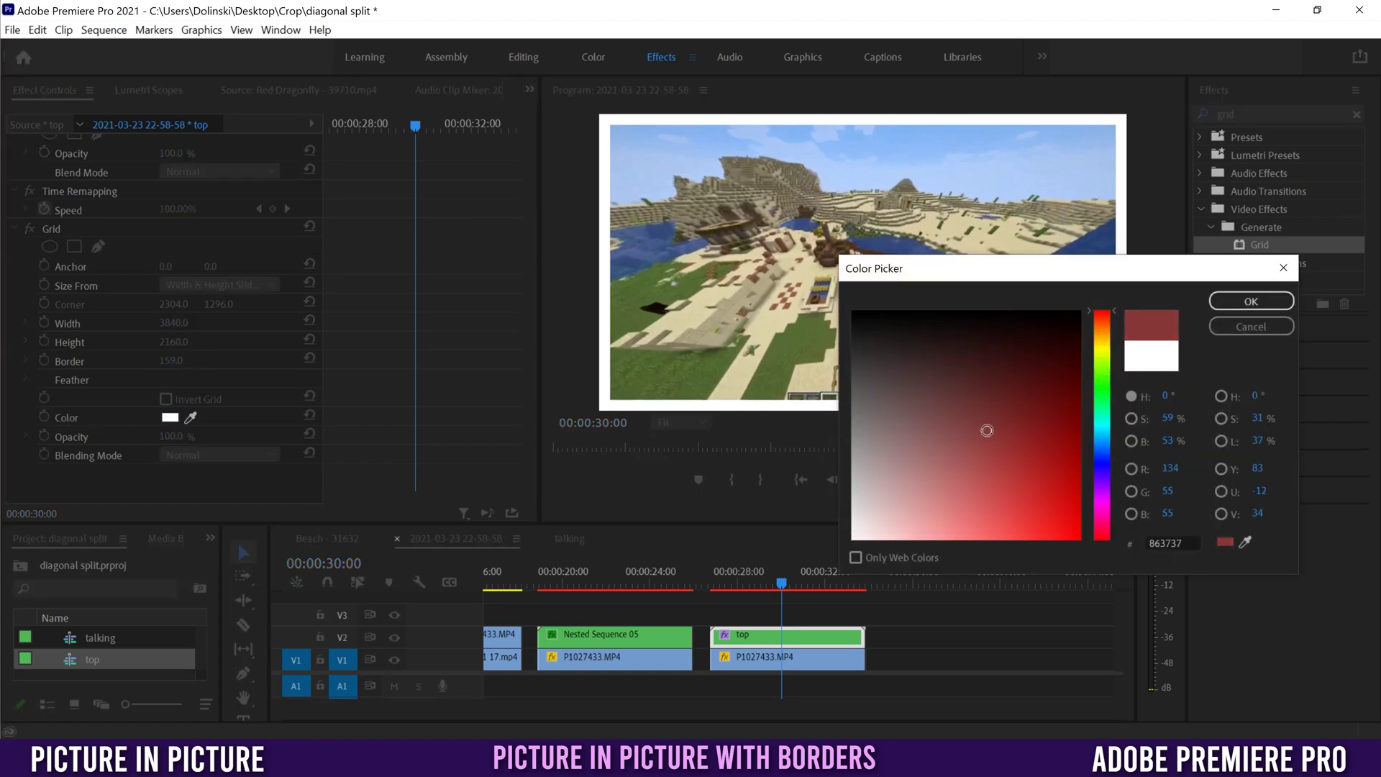
click(1102, 462)
click(964, 455)
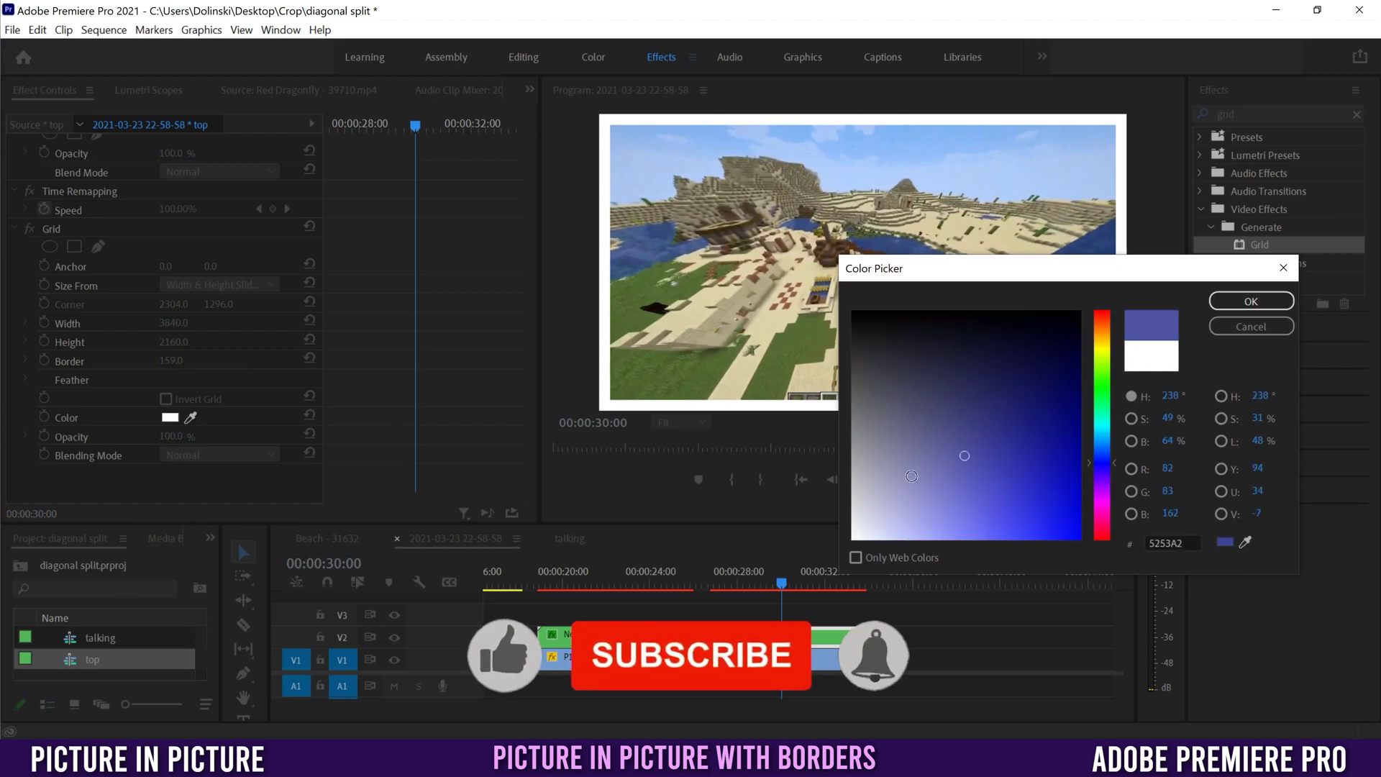
click(1252, 301)
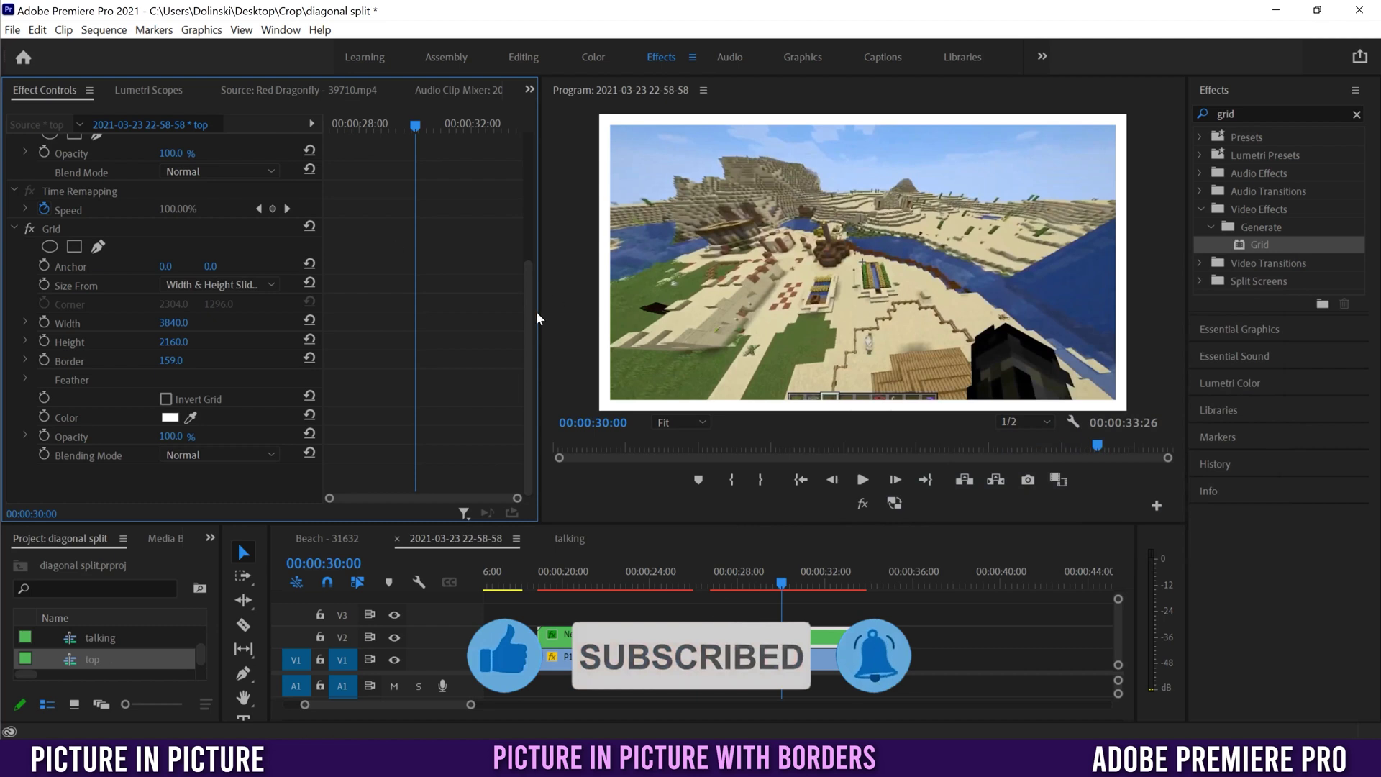
- Scale the nested "top" clip to 38 and move it to position 2981, 531 as a bordered picture-in-picture
scroll(525, 331, up, 5)
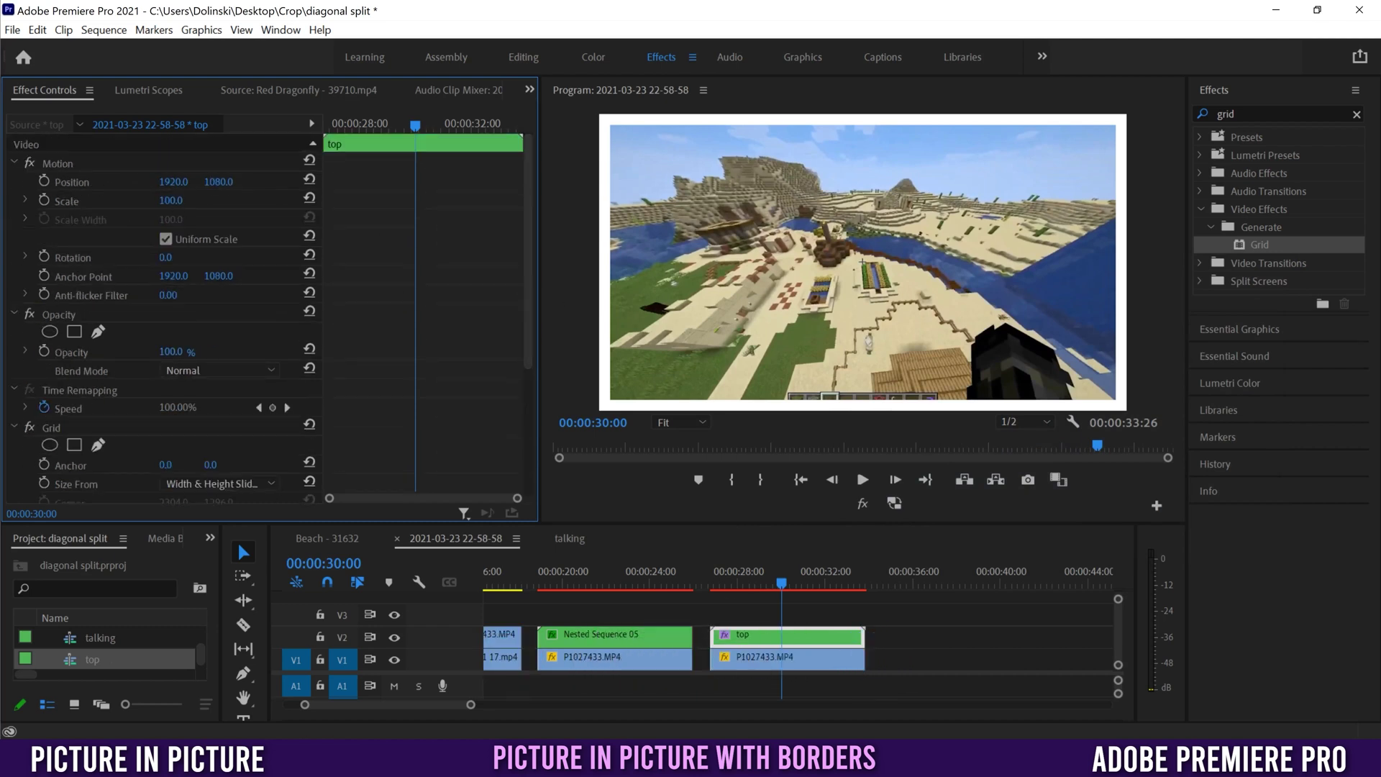
mouse_move(171, 200)
mouse_down()
mouse_move(123, 200)
mouse_move(246, 181)
mouse_move(177, 182)
mouse_up()
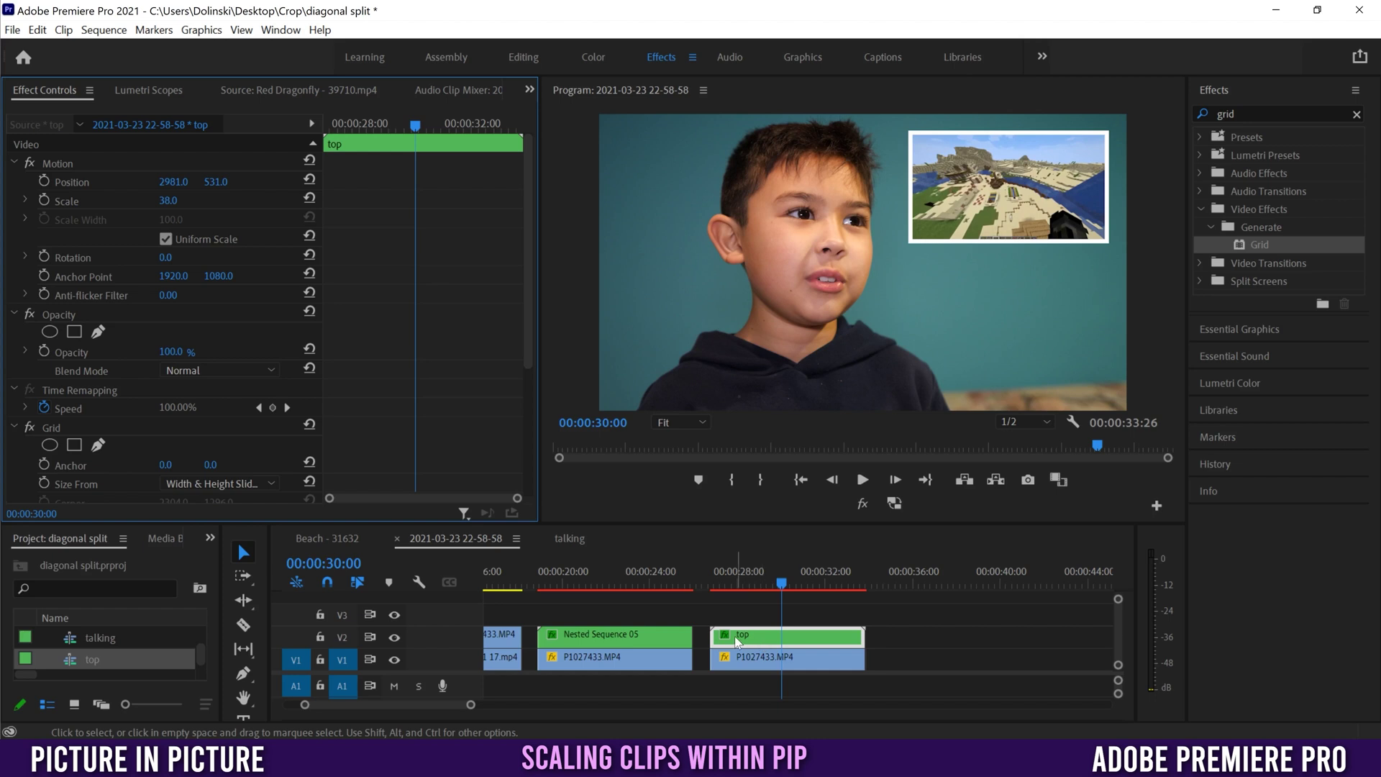
- Open the nested "top" sequence, scale its Idea Pitch clip to 649, and start keyframing Scale at 00:00:03:08
double_click(759, 637)
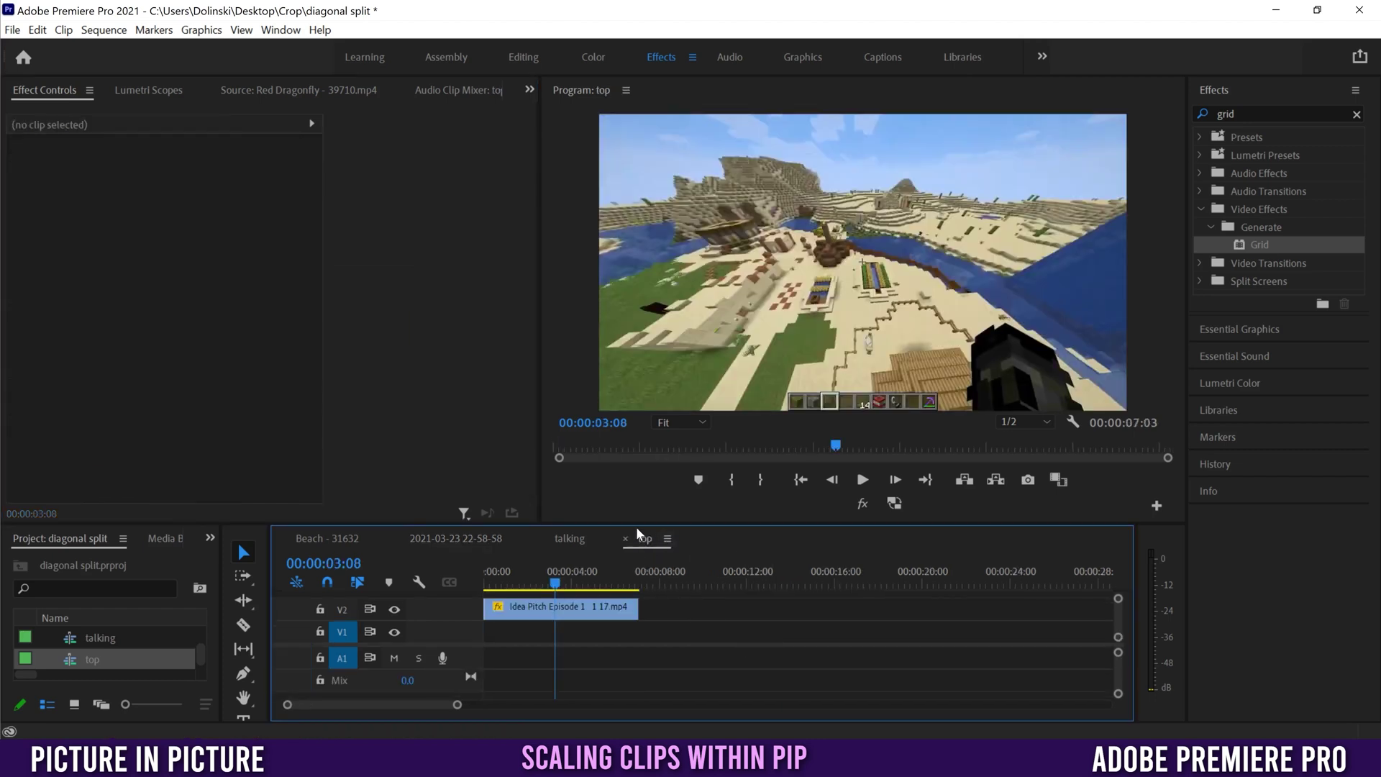
click(586, 610)
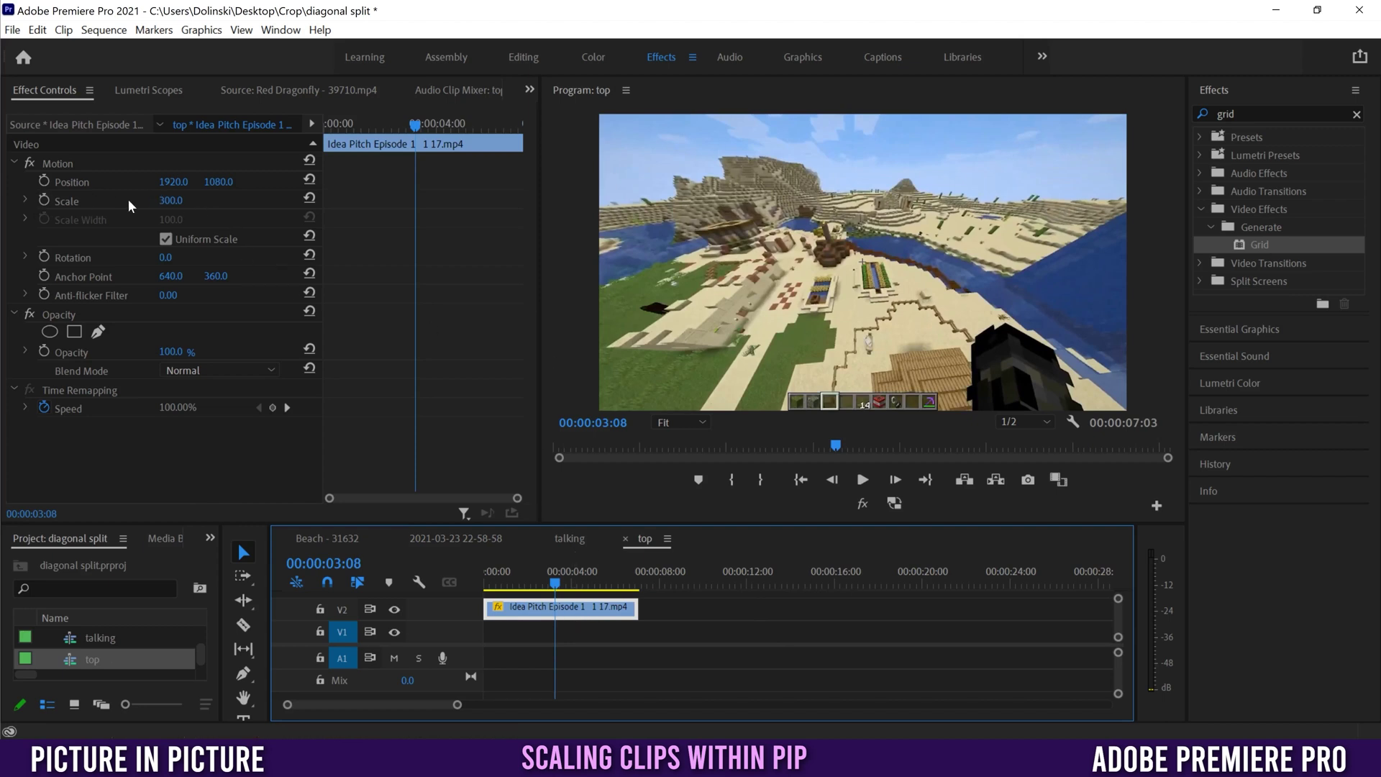
drag(170, 200, 422, 200)
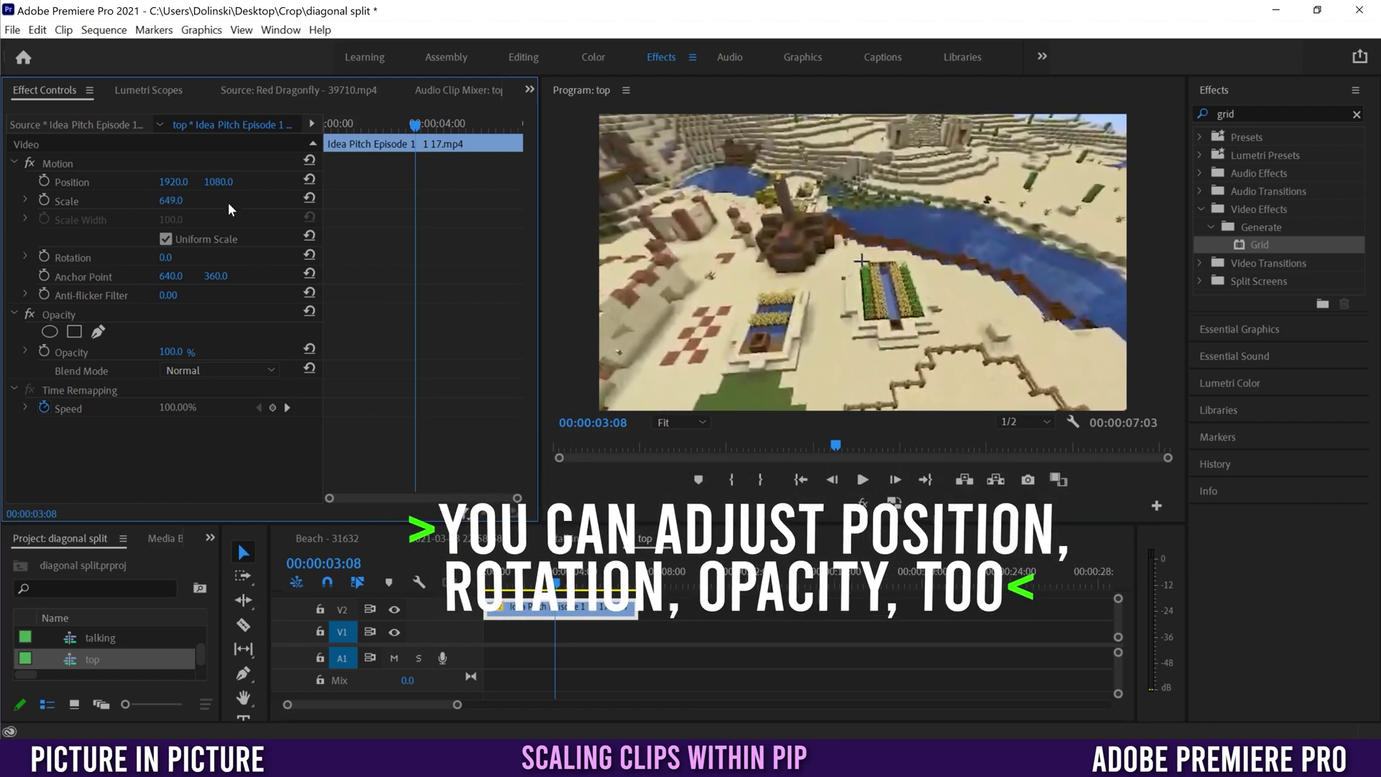
click(44, 200)
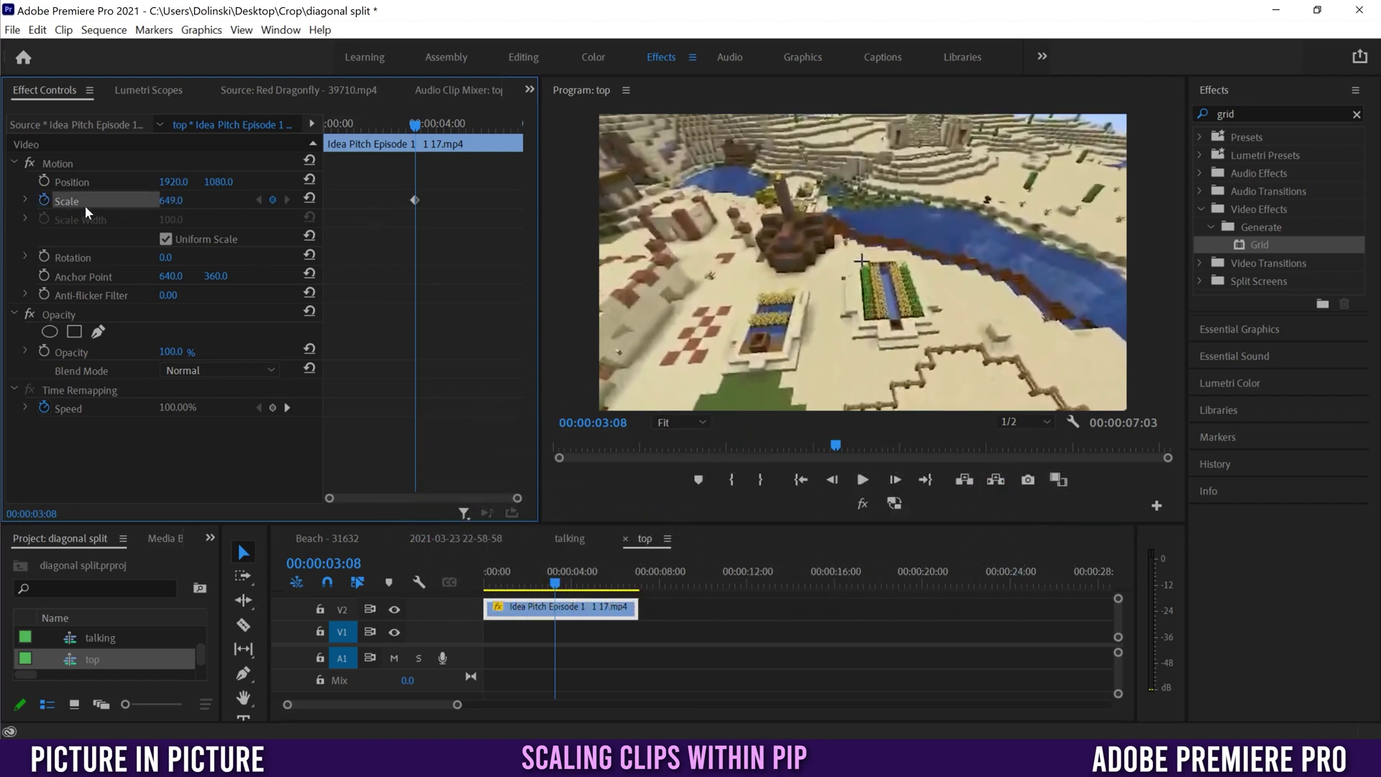
- Add a Scale keyframe of 300 at 00:00:00:27 on the Idea Pitch clip
drag(560, 568, 502, 571)
click(273, 200)
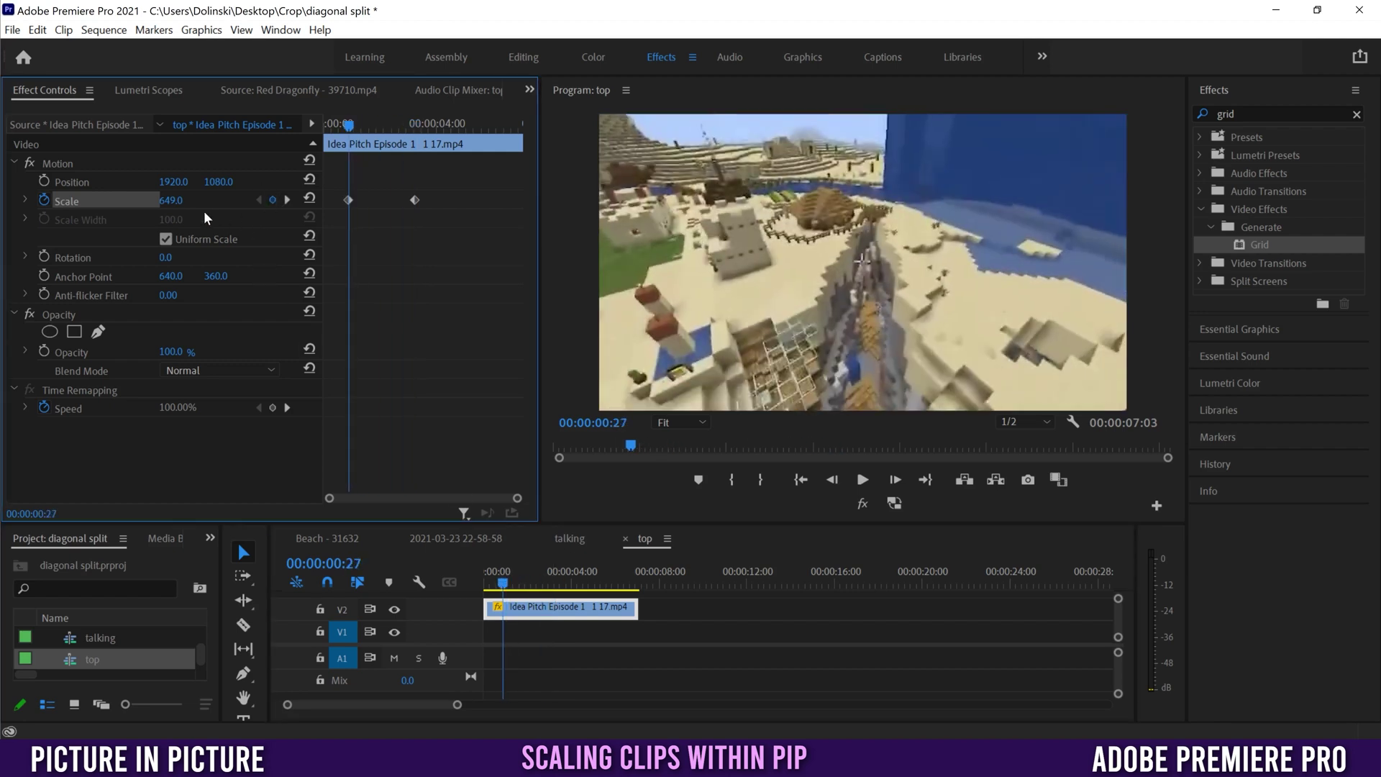
click(177, 200)
text(300)
key(Return)
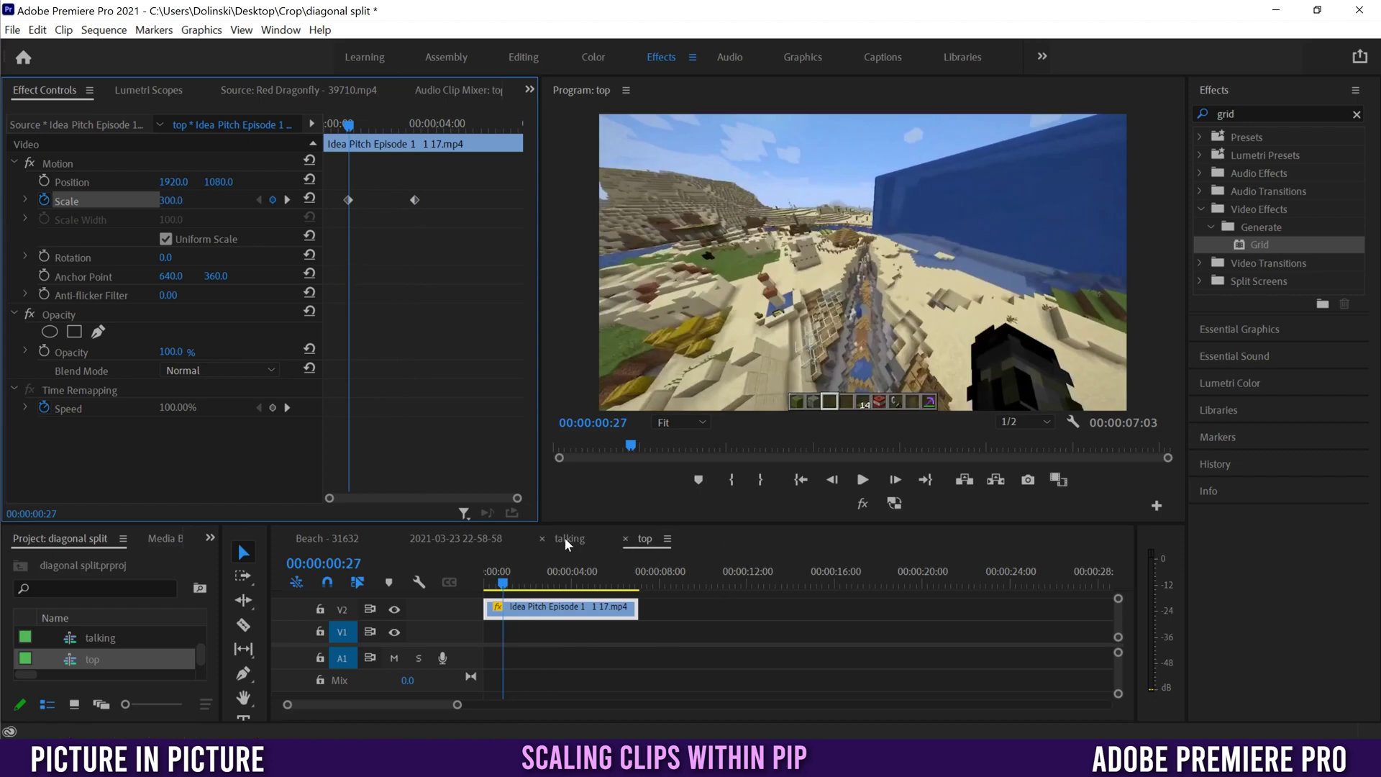
click(459, 538)
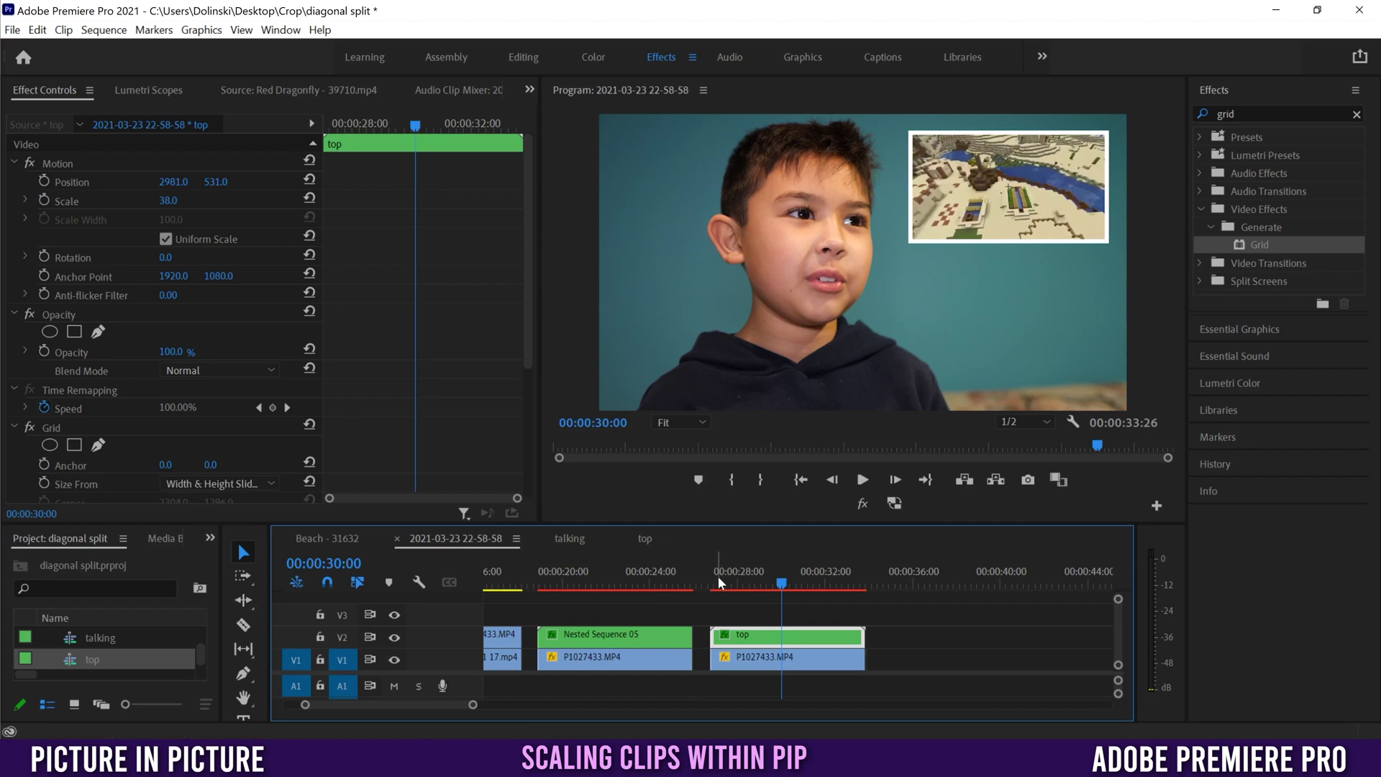
drag(717, 575, 736, 573)
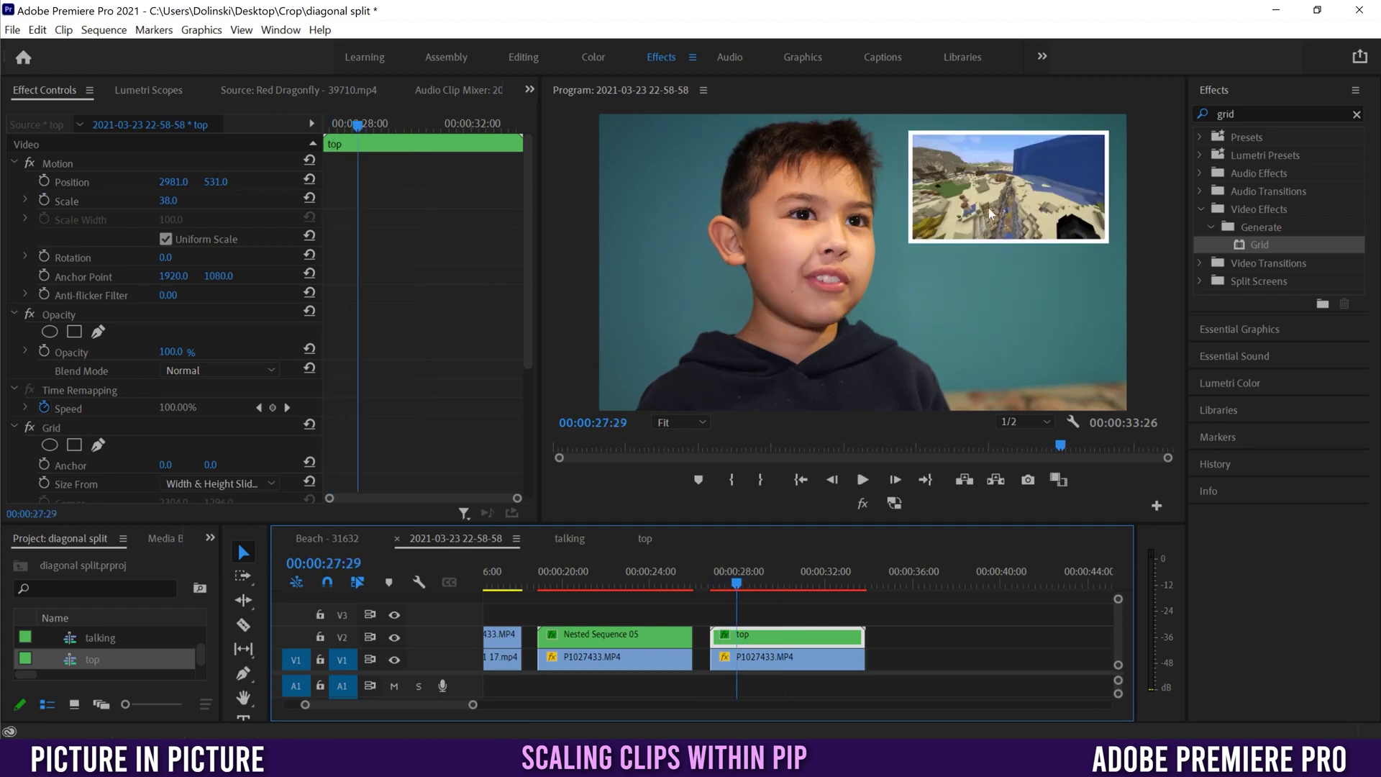
click(862, 481)
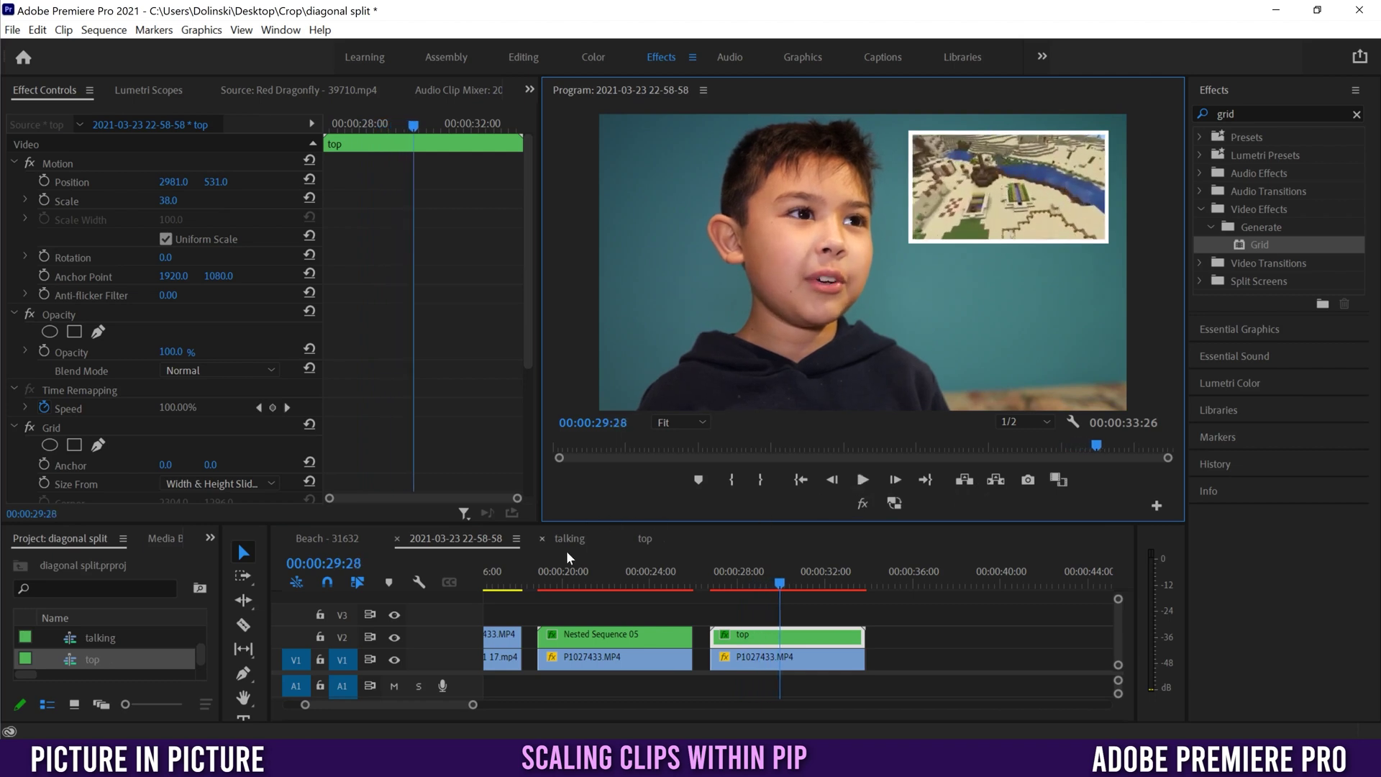
click(645, 538)
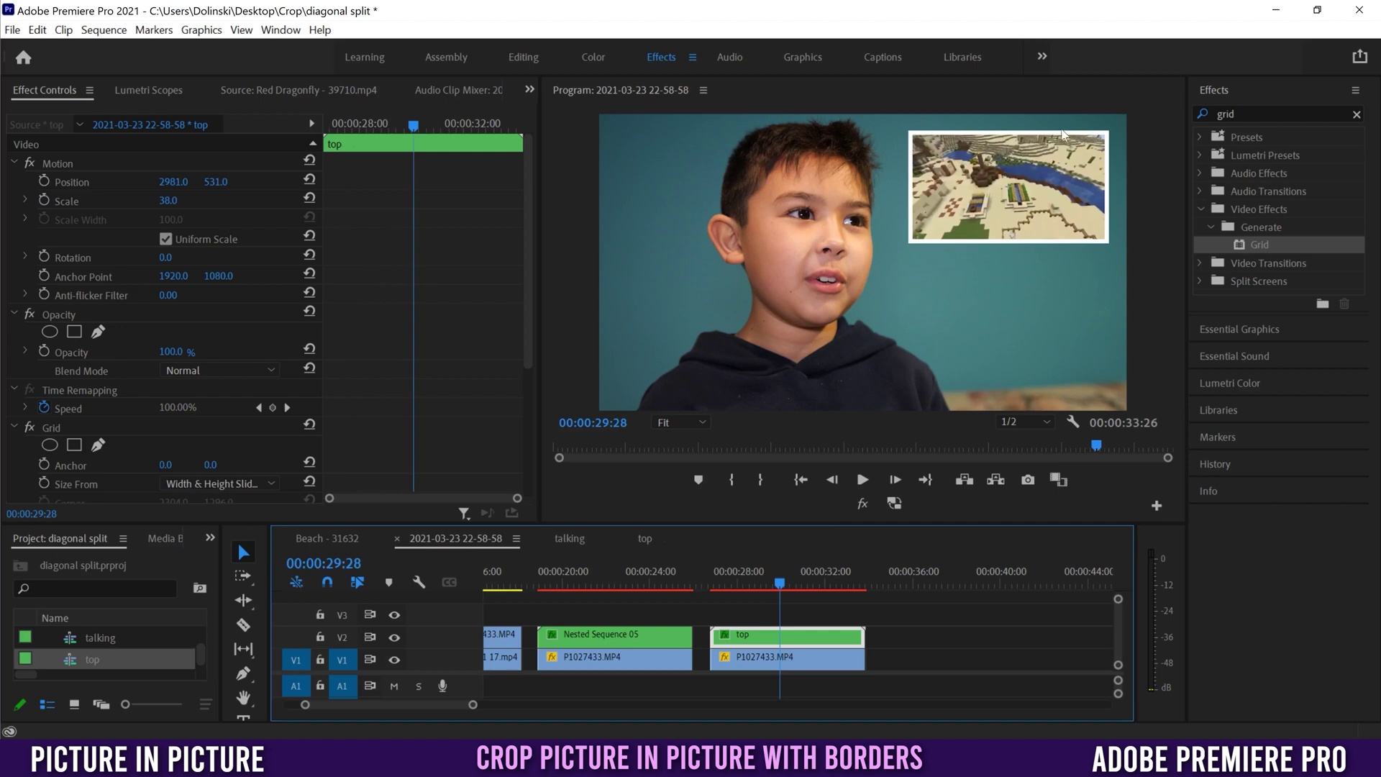
- Find the Crop effect, apply it to the nested "top" clip, and crop its left side by 30%
double_click(1224, 115)
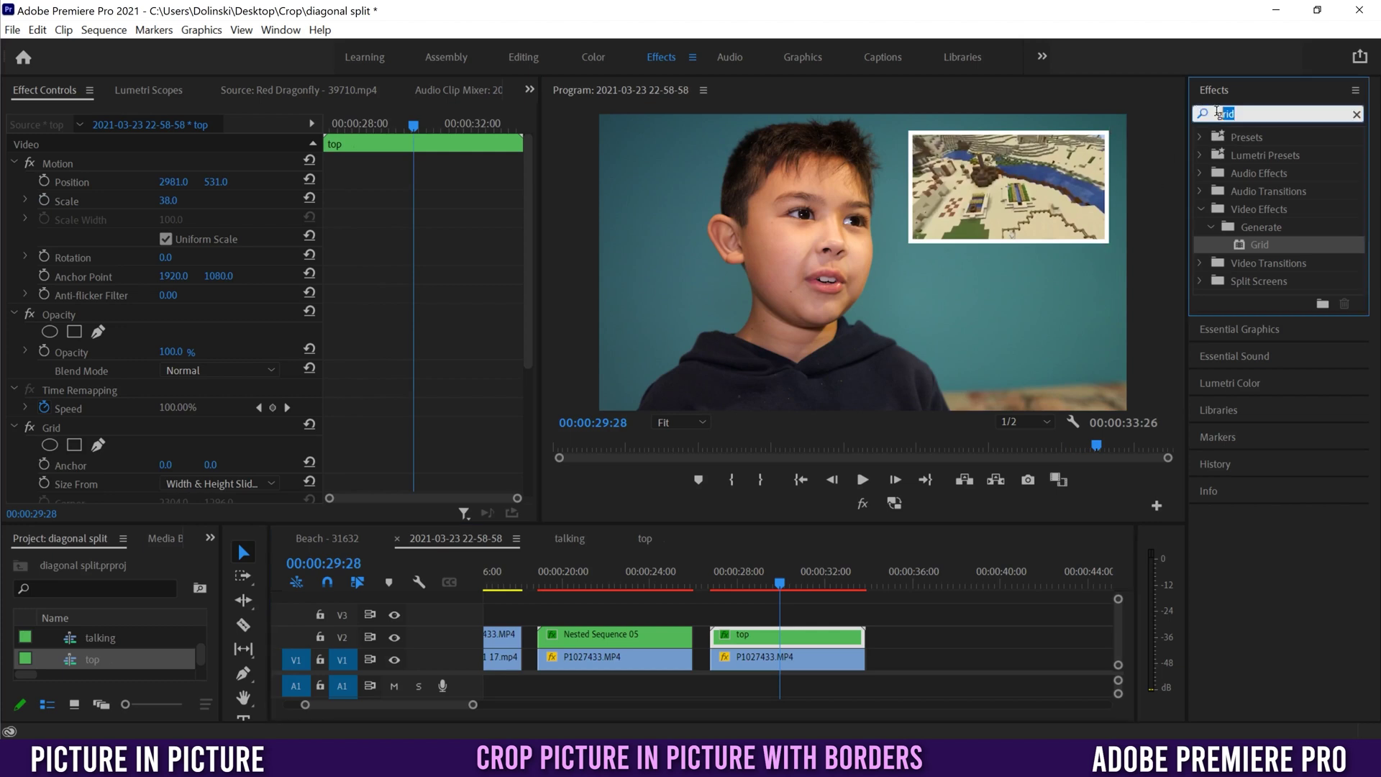
text(crop)
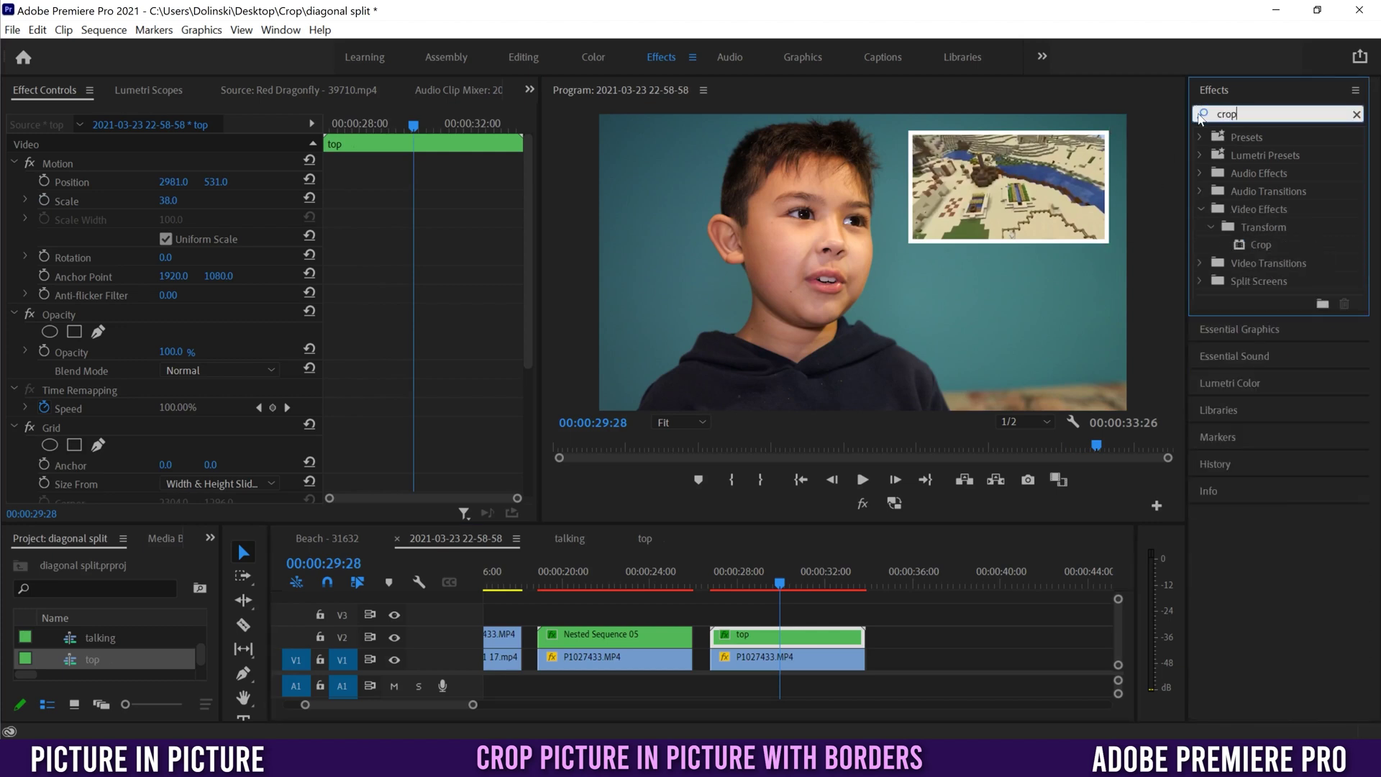
drag(1247, 246, 761, 636)
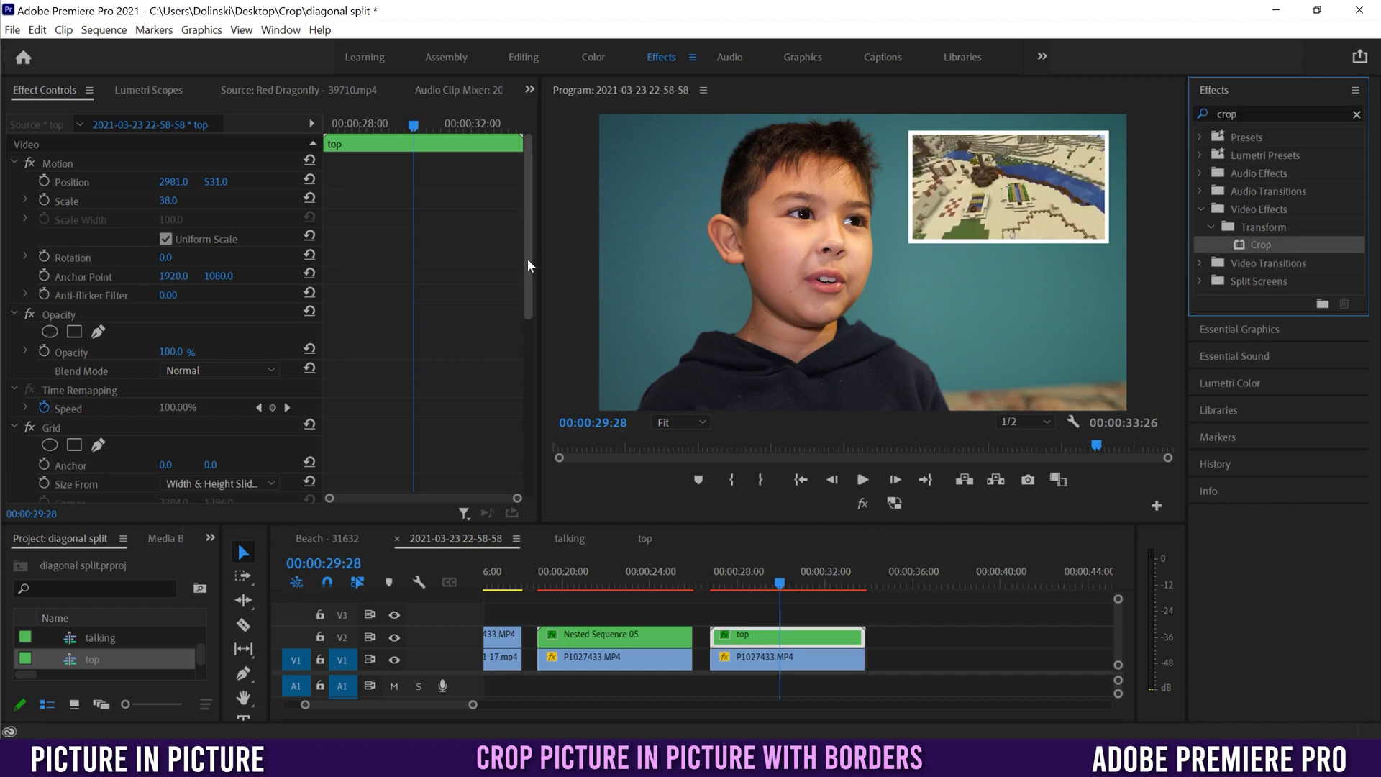
drag(528, 258, 490, 451)
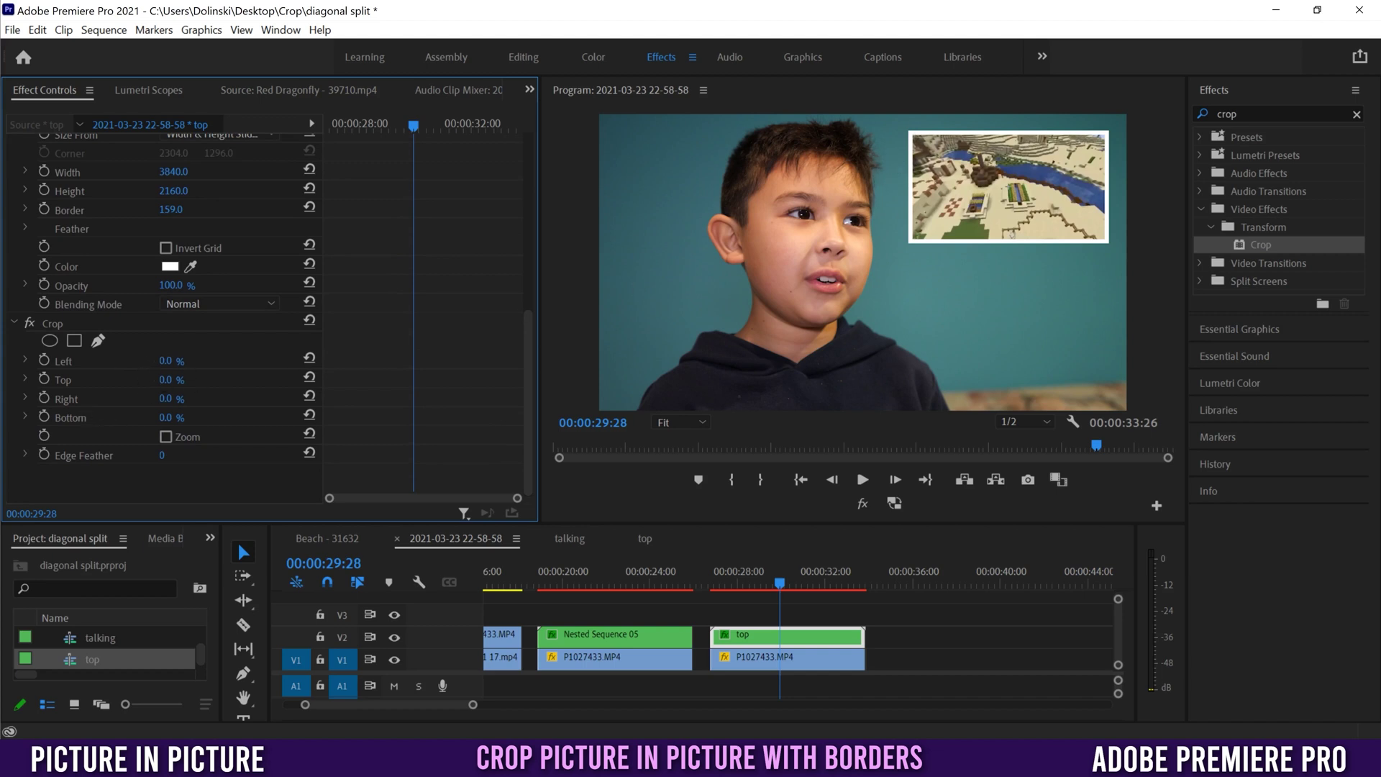
drag(166, 360, 189, 360)
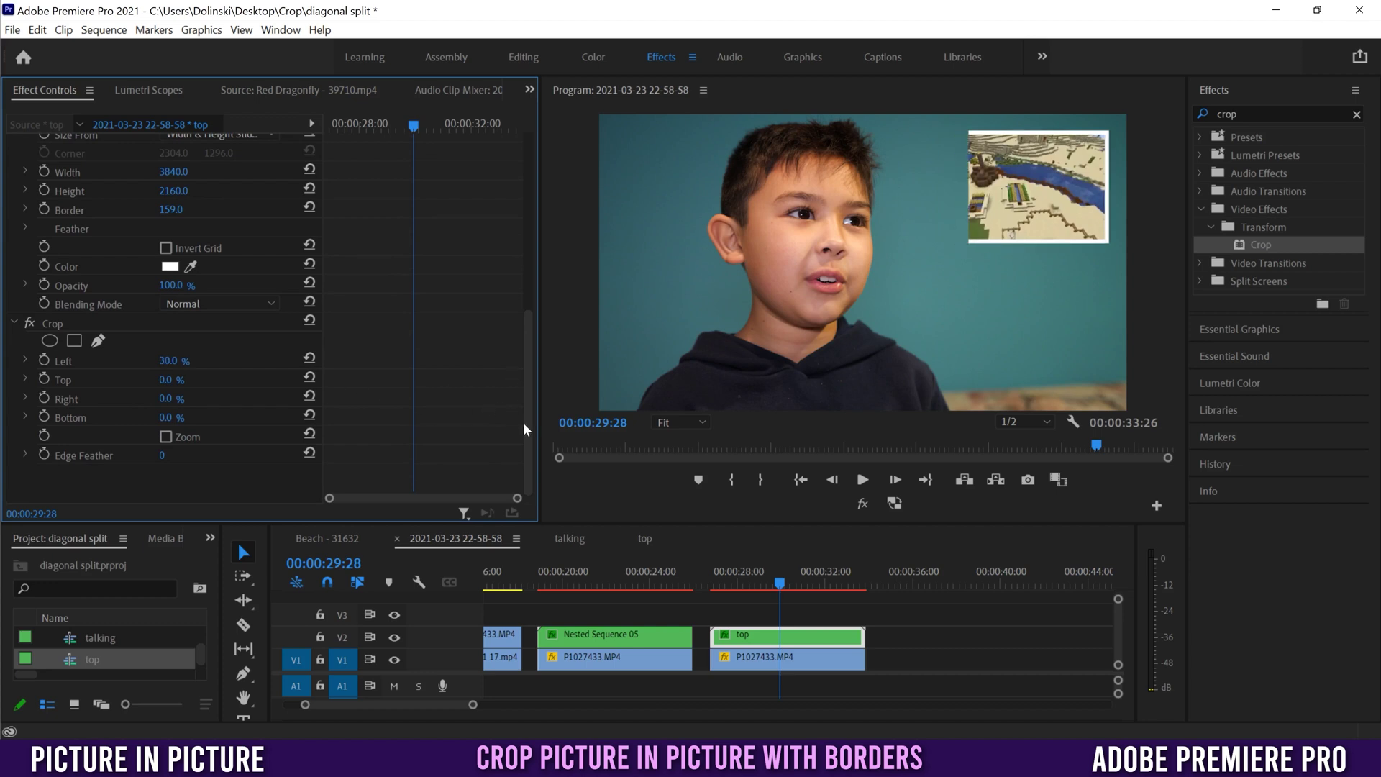
- Fit the Grid border to the cropped "top" clip with a horizontal anchor of 1156 and a width of 2680
drag(524, 421, 324, 343)
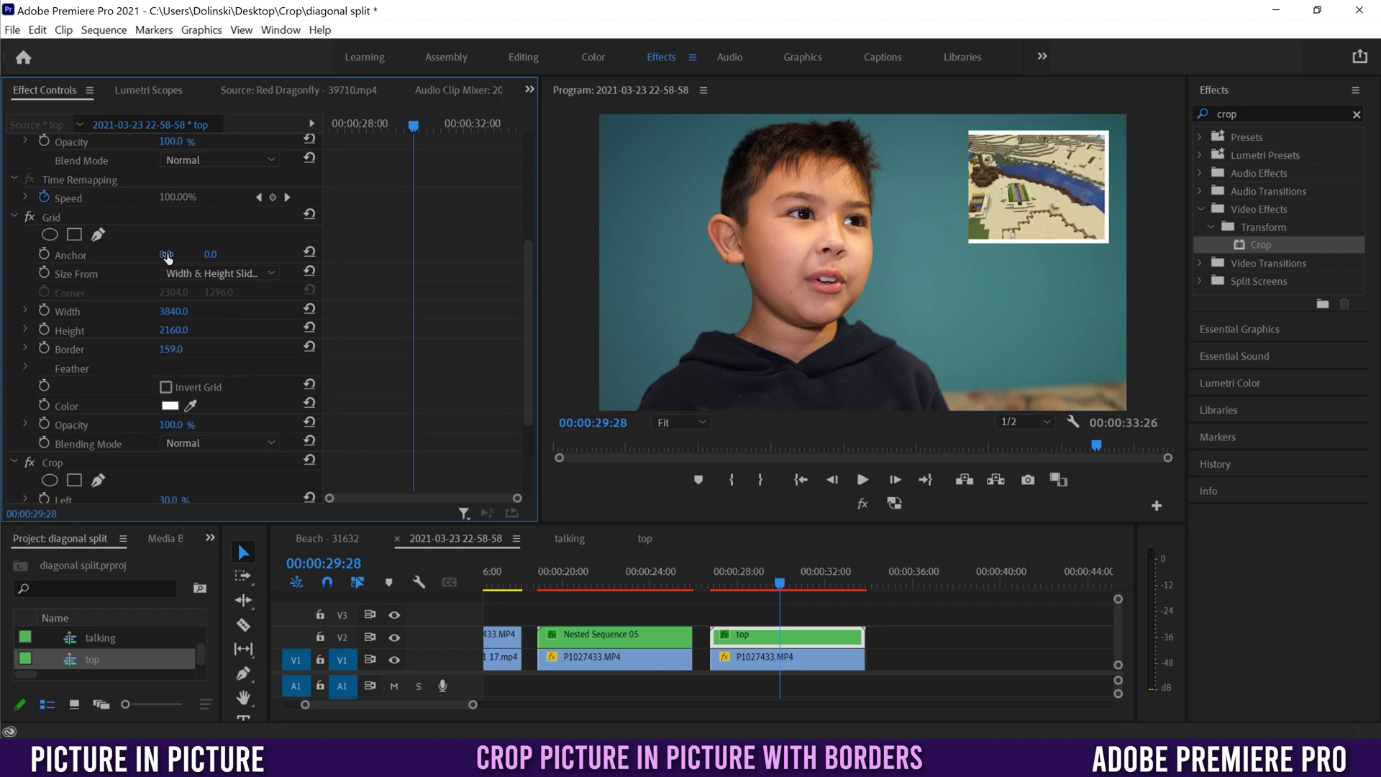
drag(167, 257, 631, 256)
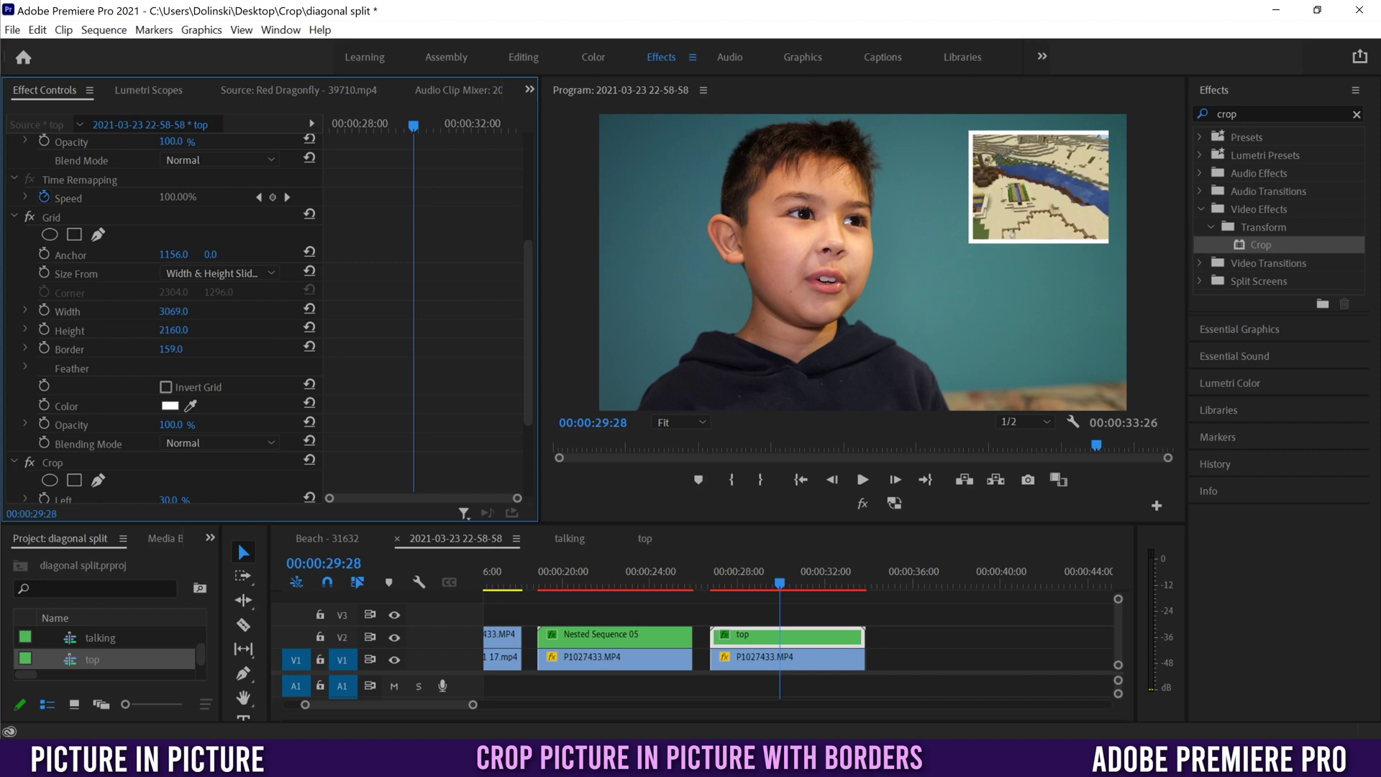
drag(174, 311, 128, 311)
drag(174, 311, 395, 367)
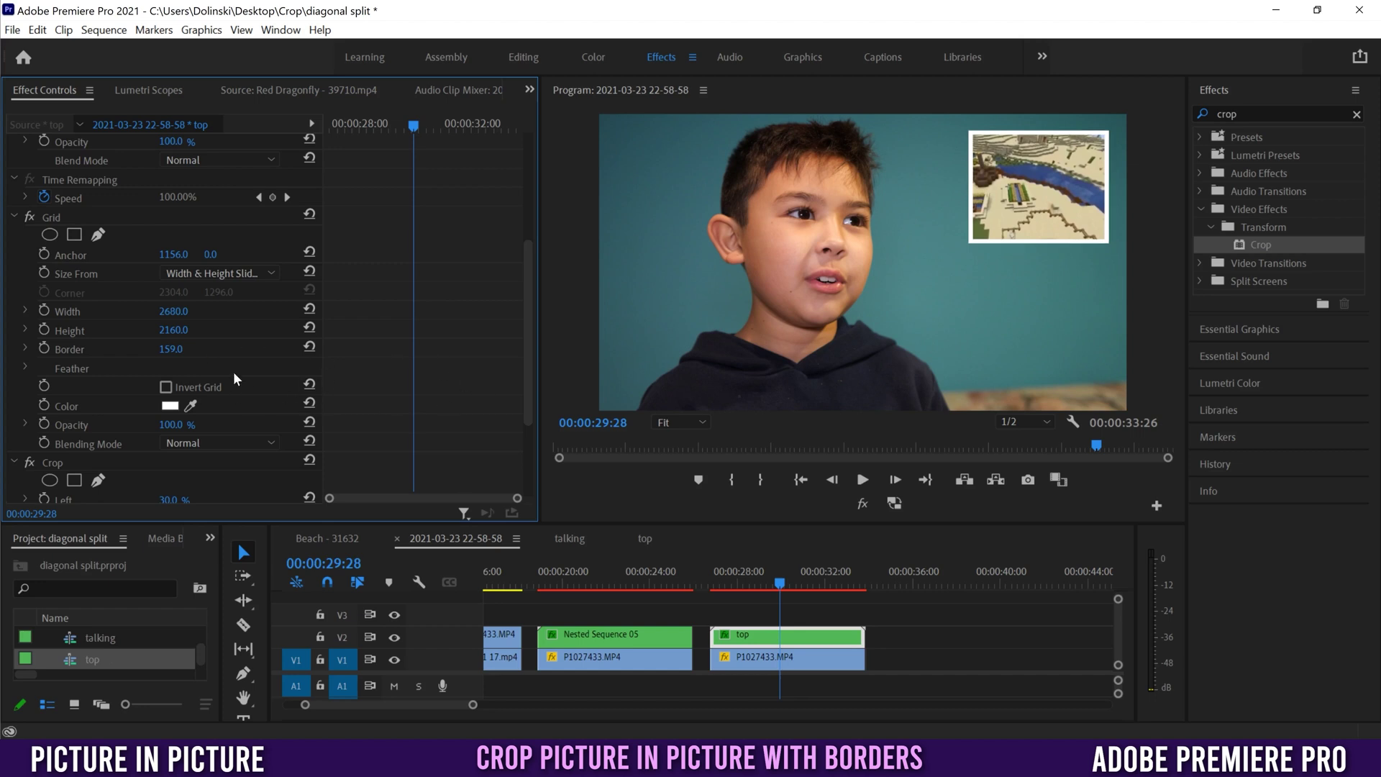
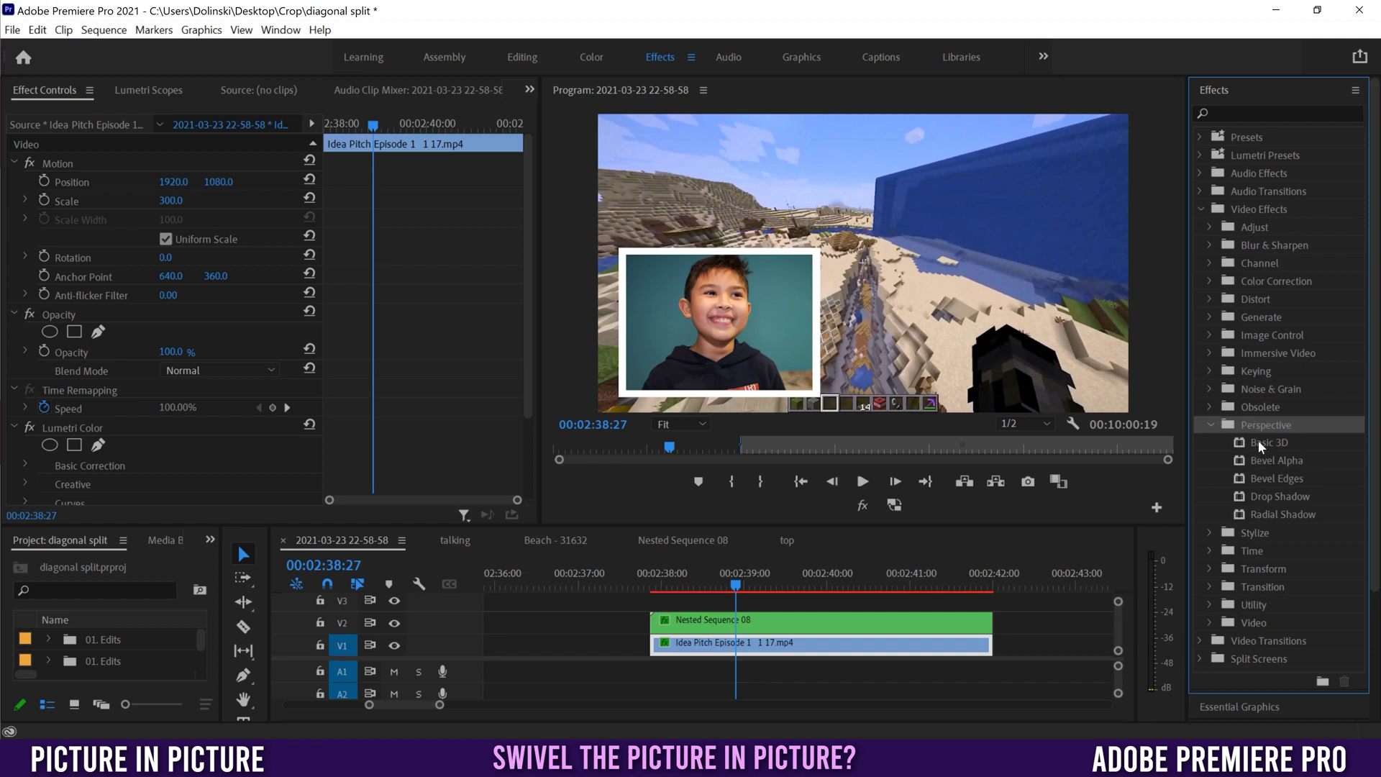
- Apply the Basic 3D perspective effect to Nested Sequence 08 on V2 and set its swivel to -13°
click(1240, 447)
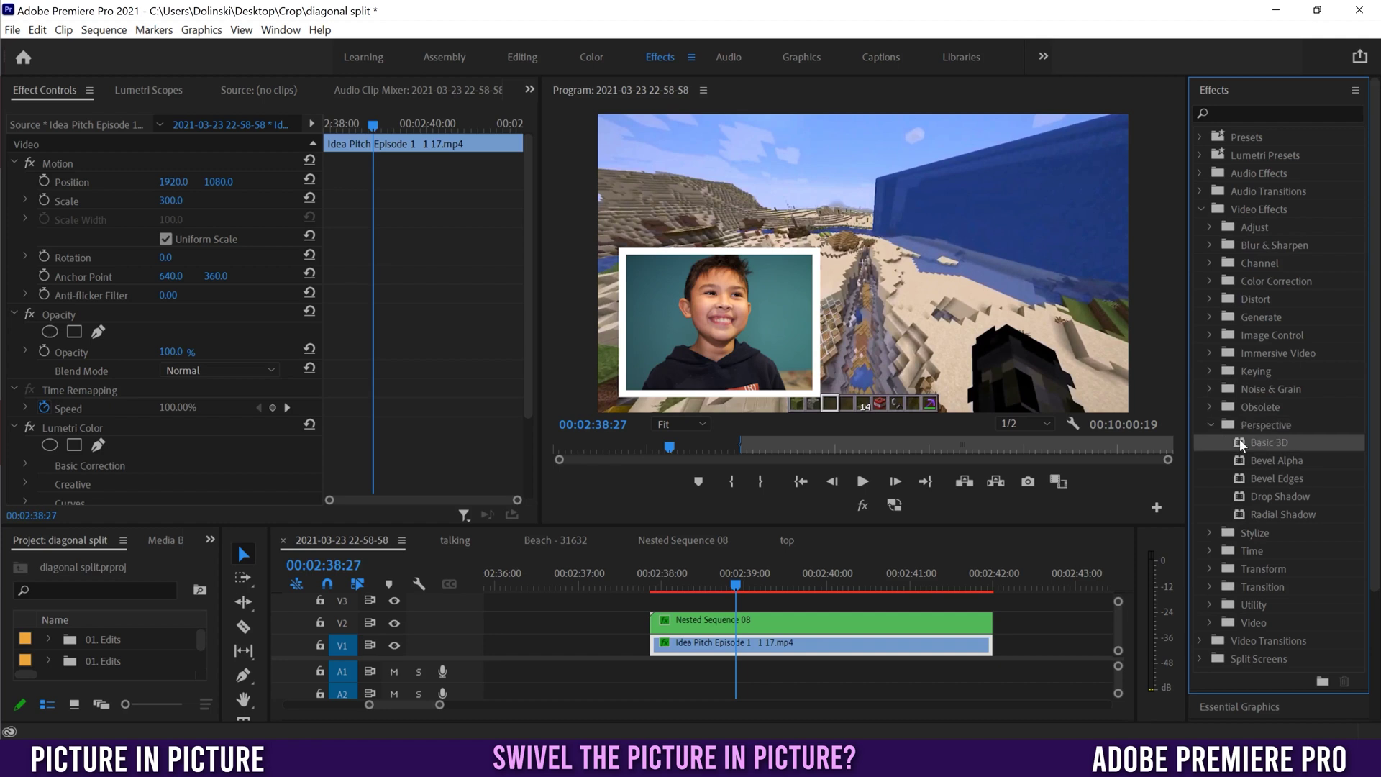
drag(904, 540, 766, 614)
click(525, 270)
drag(525, 272, 502, 488)
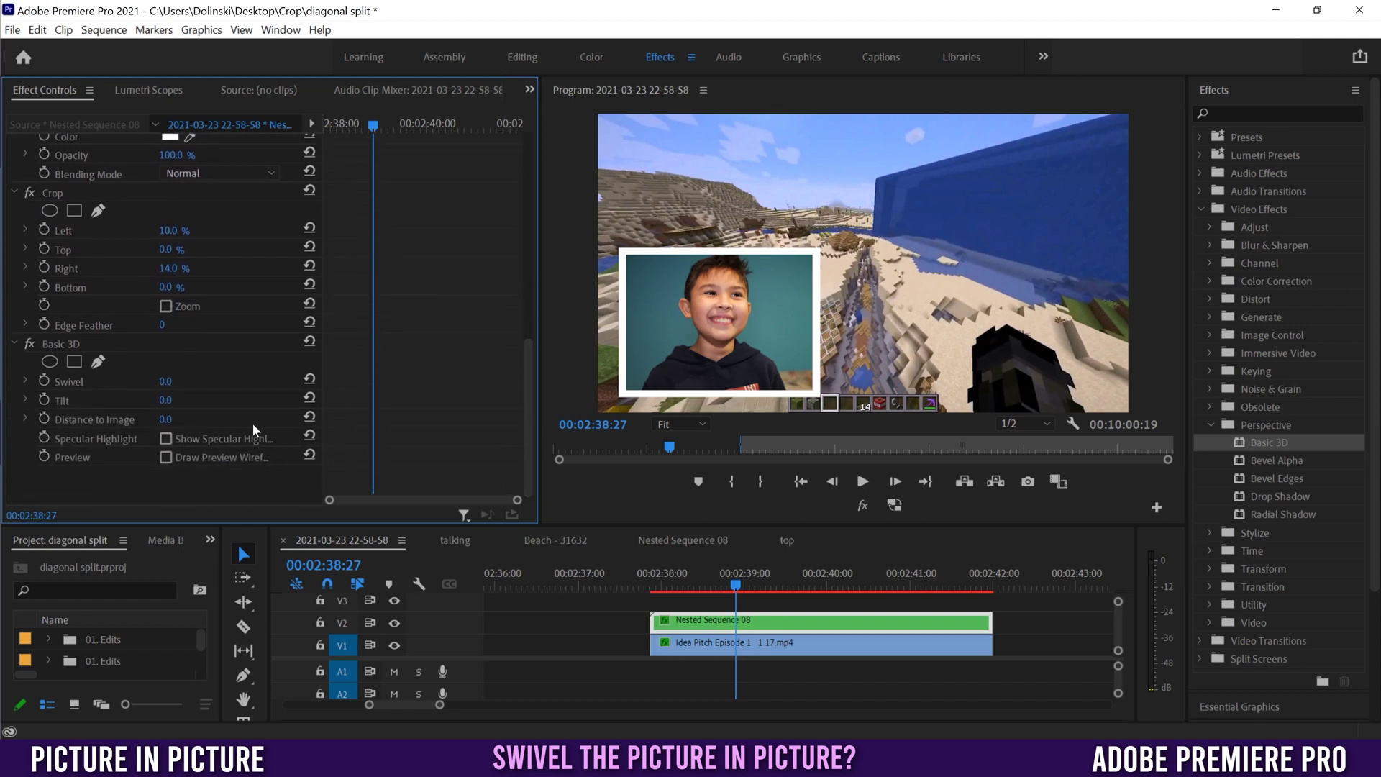
click(165, 381)
text(24)
key(Return)
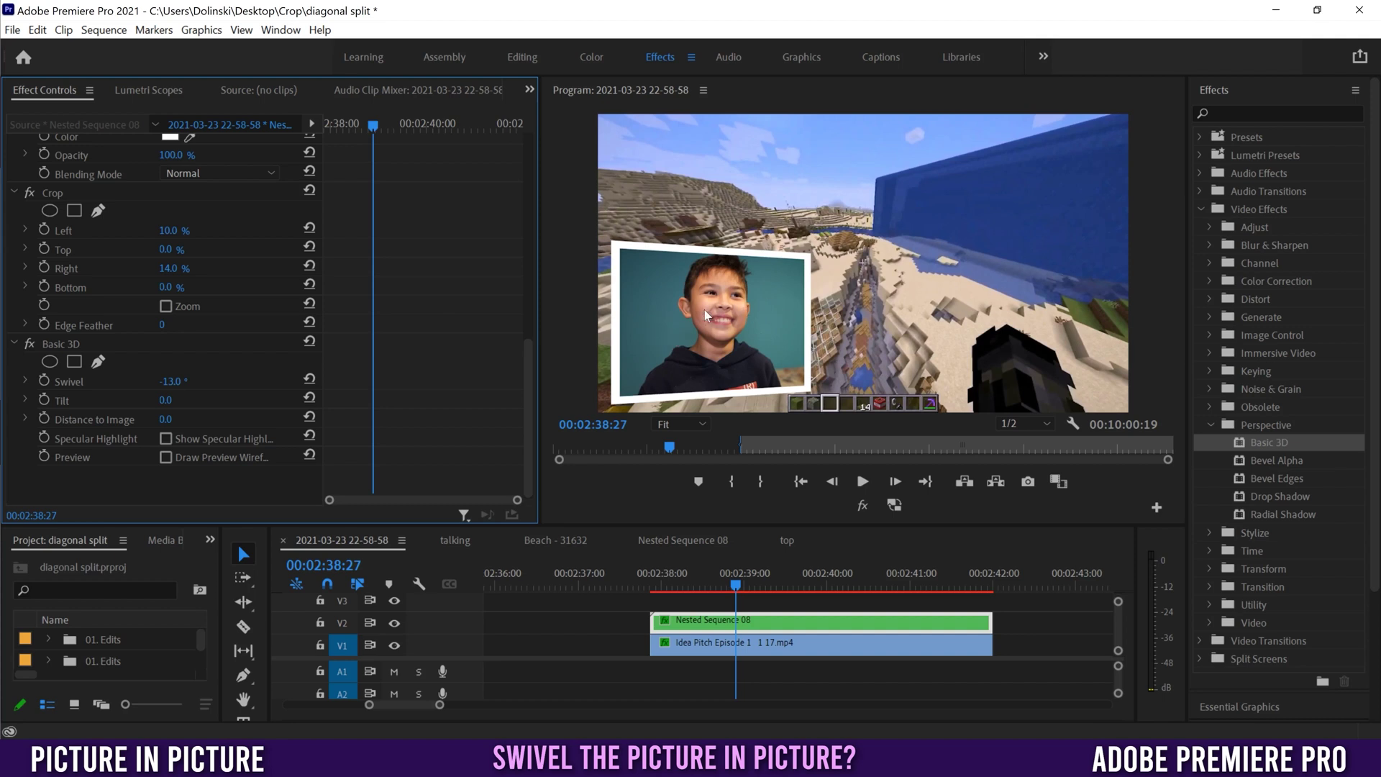
- Try tilting Nested Sequence 08 with the Basic 3D effect, and undo the tilt change
drag(165, 400, 2, 141)
click(38, 30)
click(57, 52)
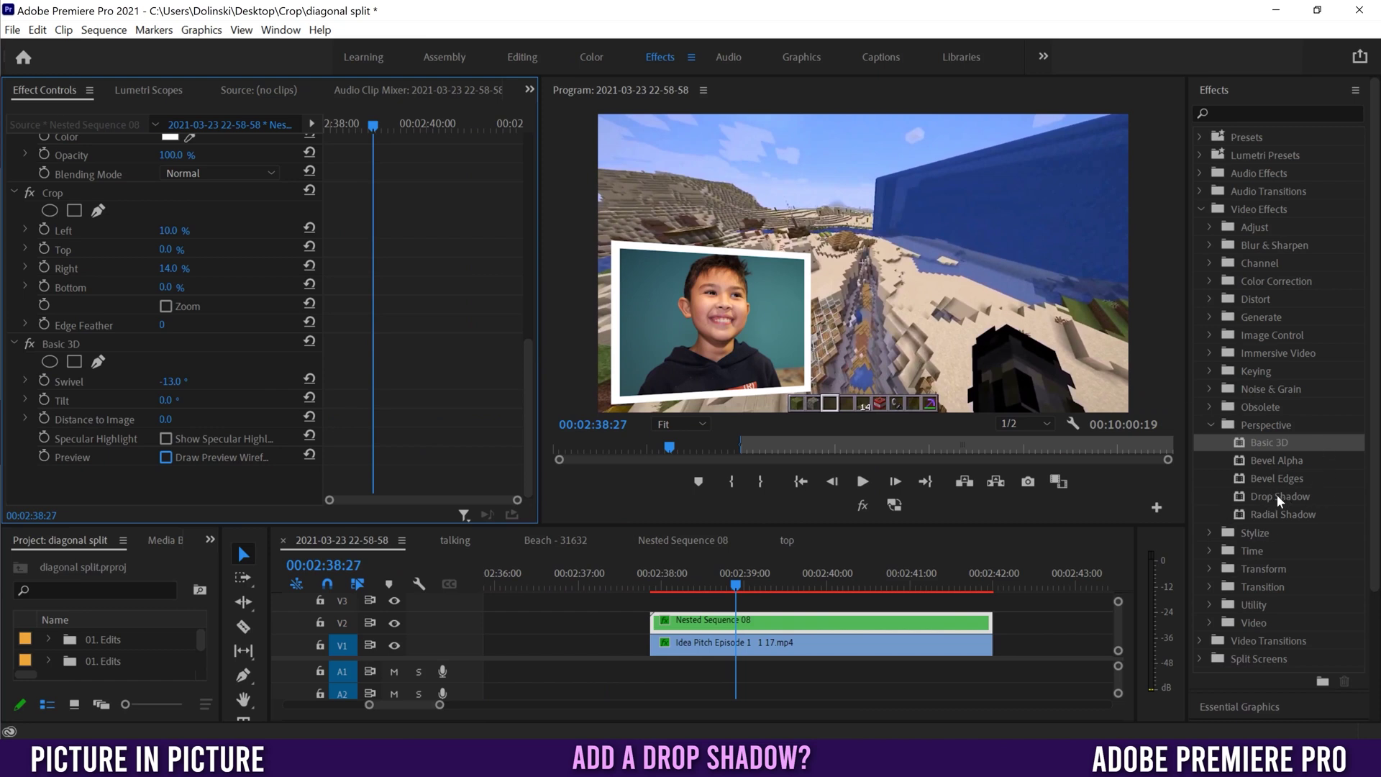
- Apply the Drop Shadow effect to Nested Sequence 08 on V2
click(1238, 497)
drag(1238, 502, 755, 622)
drag(530, 325, 514, 382)
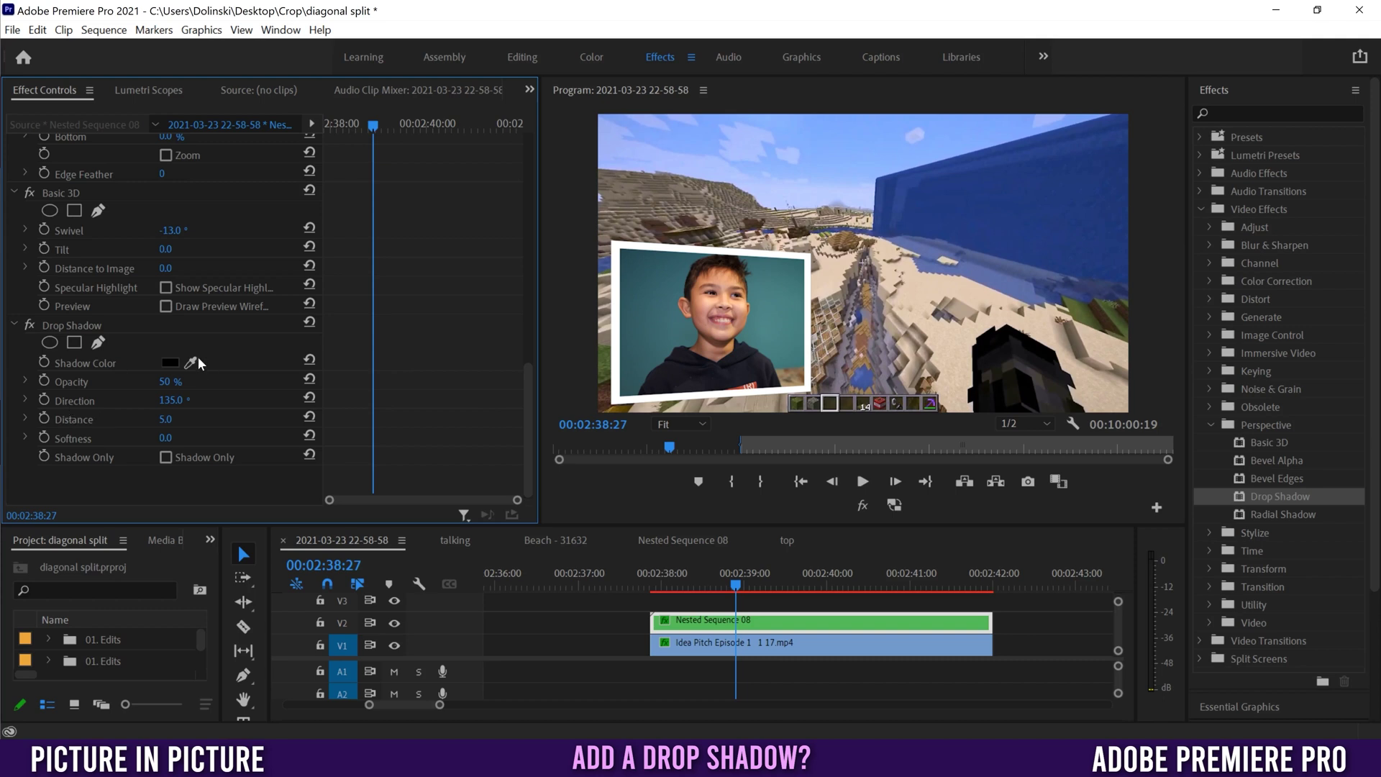
- Raise the drop shadow's opacity to 100%, set distance 124, direction 223° and softness 134, and ease the opacity back slightly
drag(164, 382, 201, 381)
drag(160, 419, 245, 418)
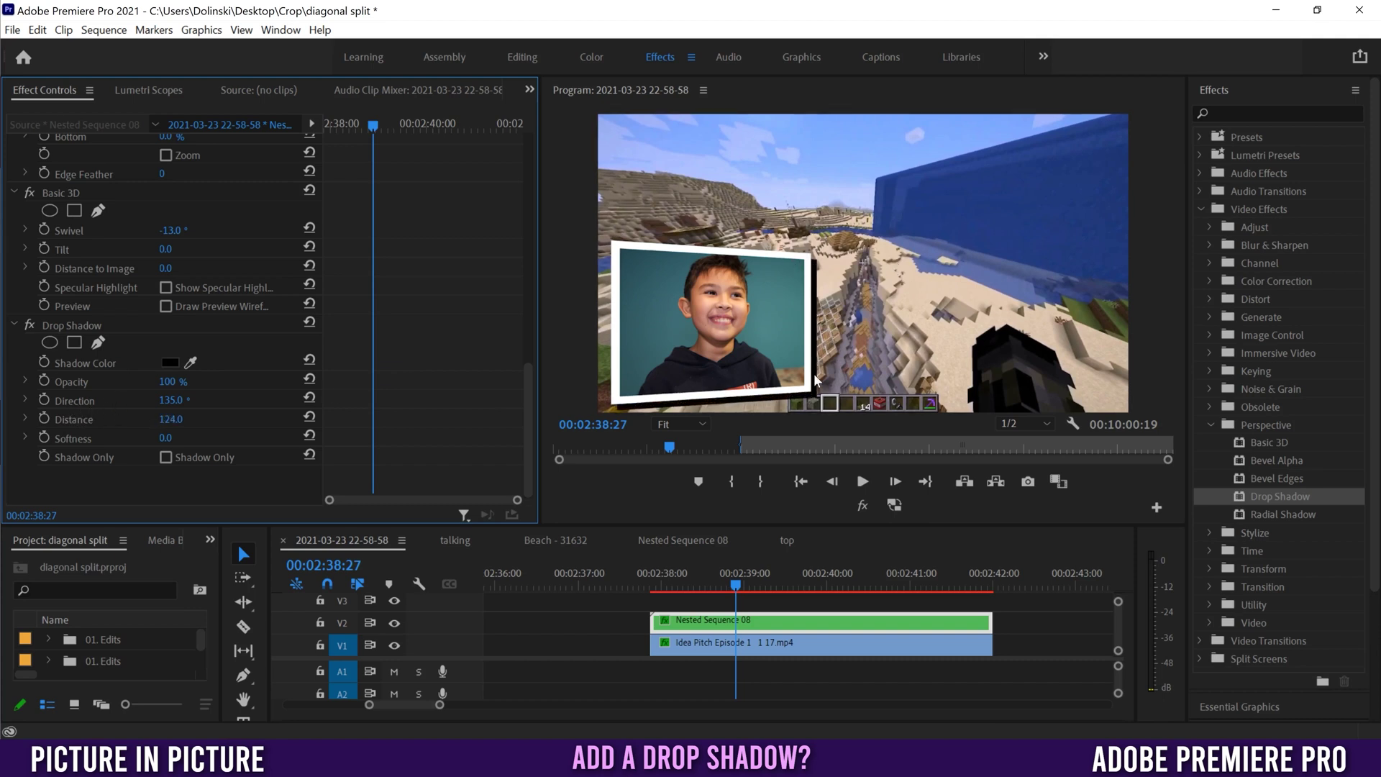
drag(161, 406, 225, 407)
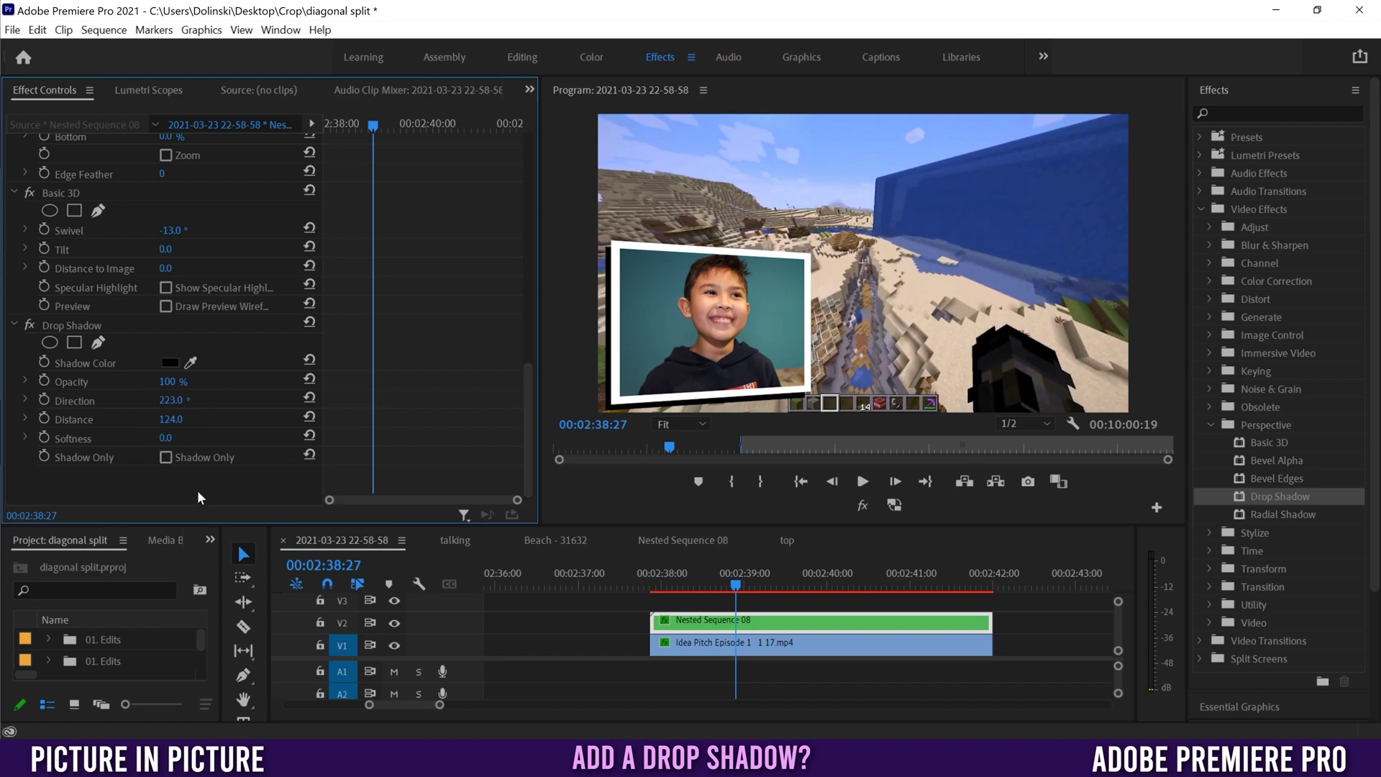
drag(167, 438, 261, 438)
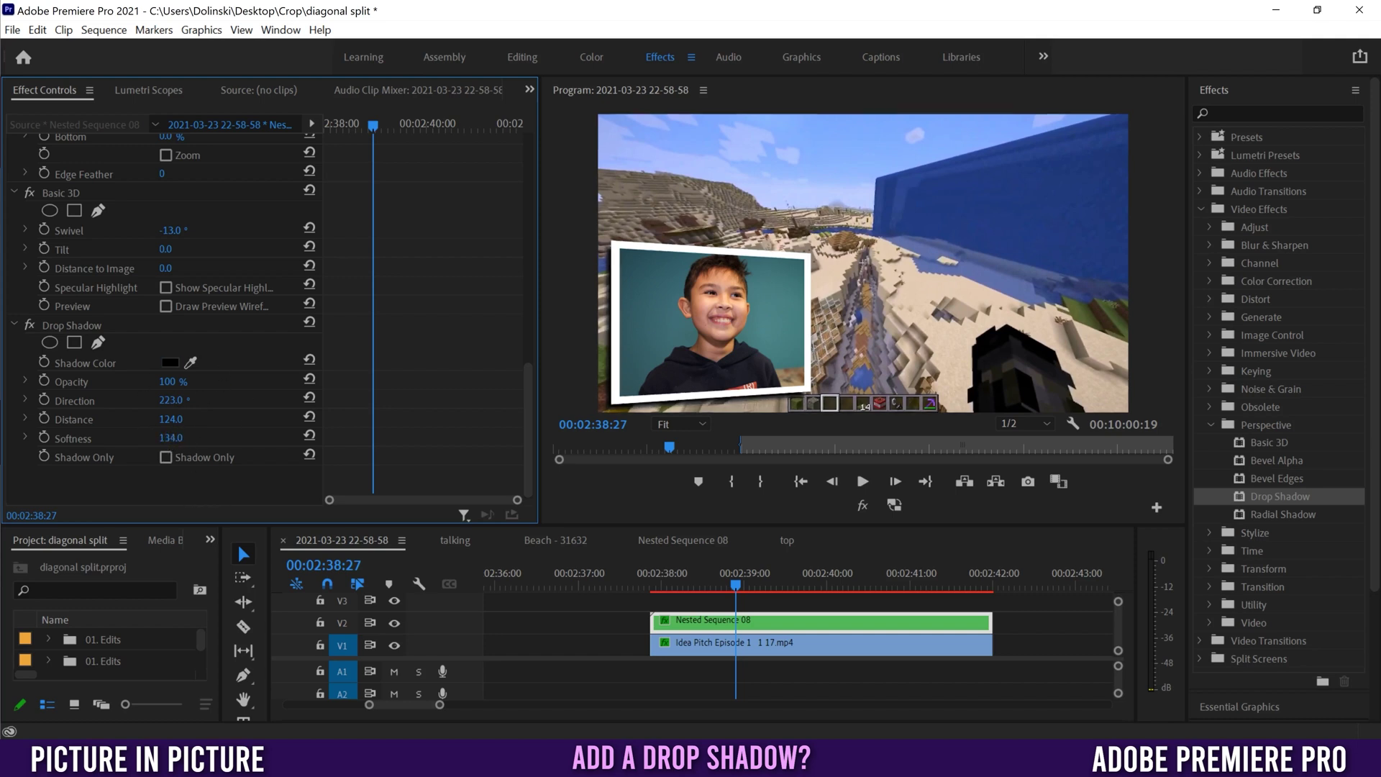
drag(173, 384, 161, 385)
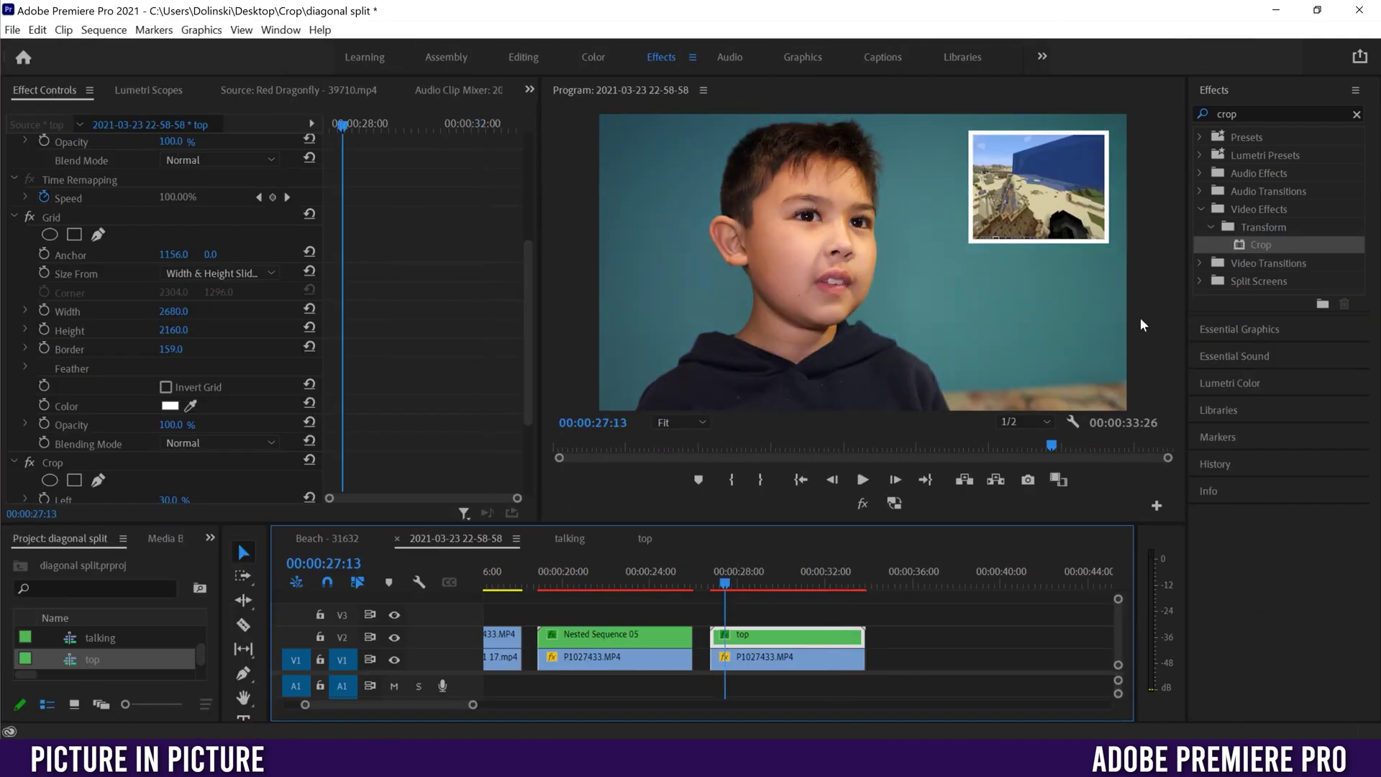
click(863, 480)
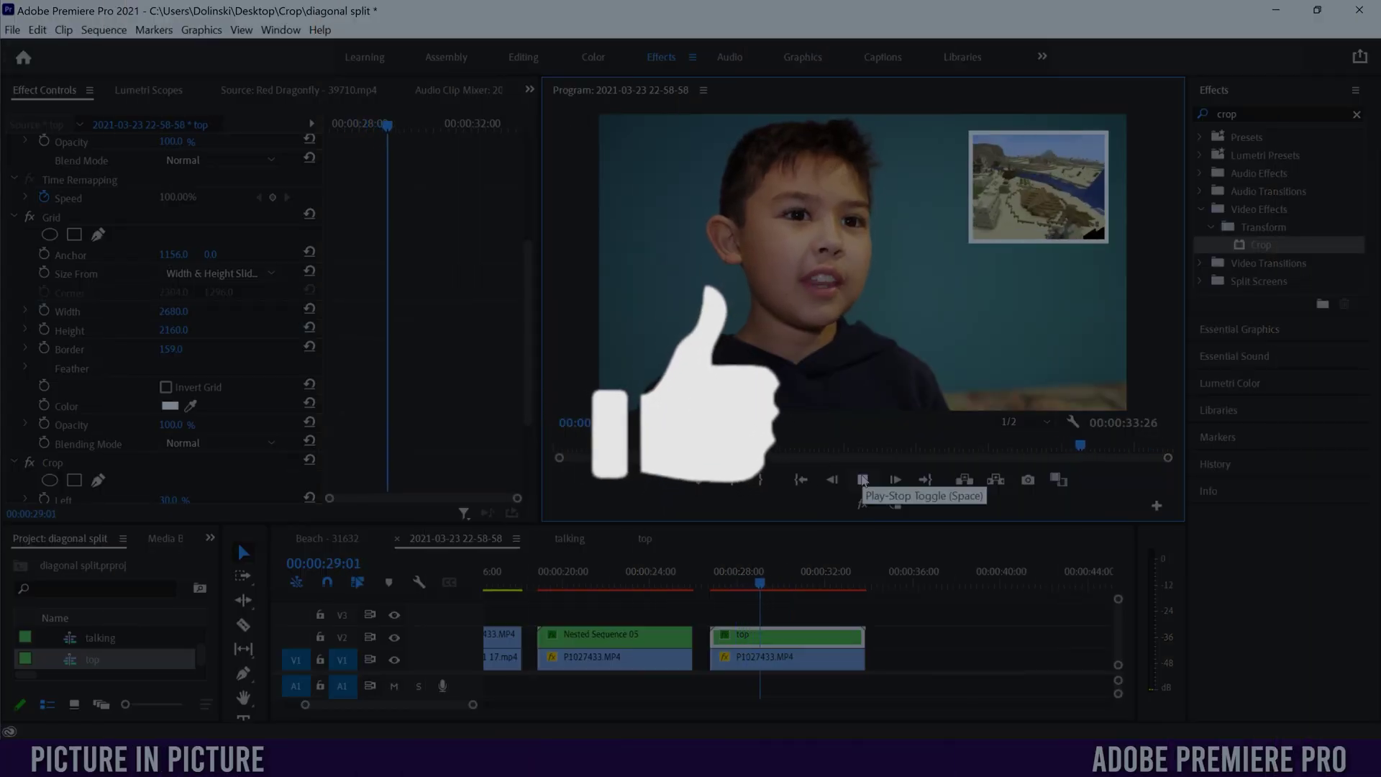